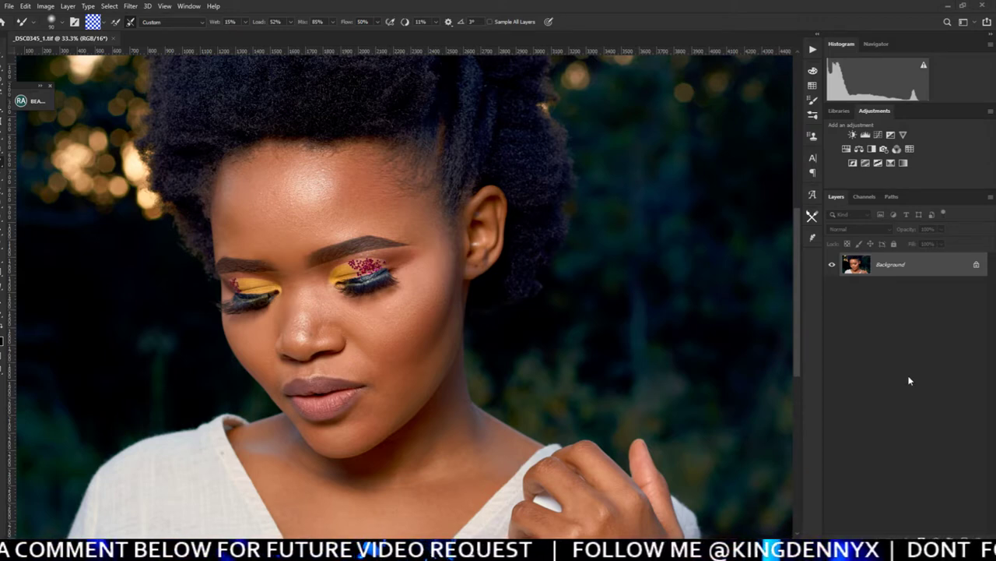
Zoom out and fit the portrait to view it whole, then switch to Capture One
key(ctrl+minus)
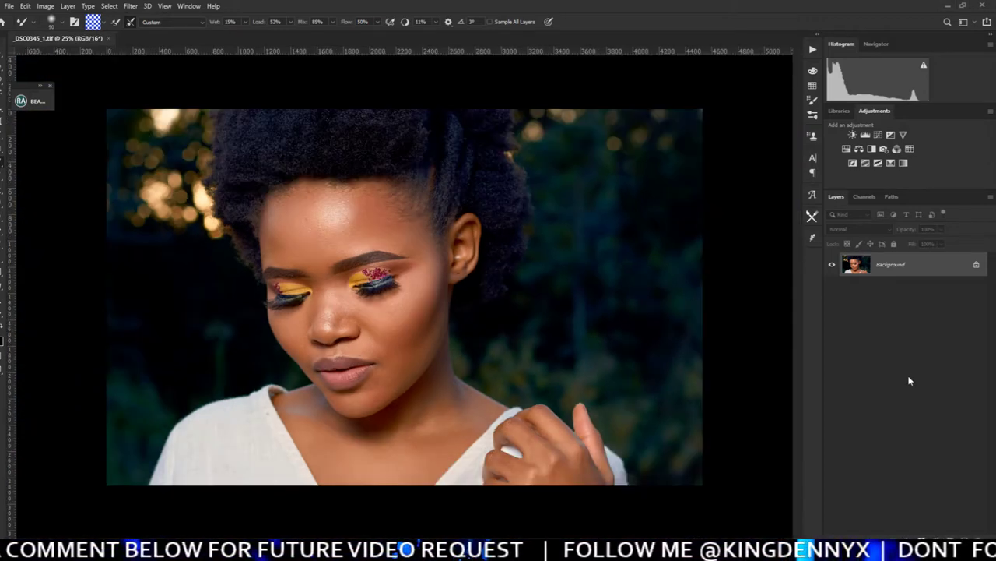
key(ctrl+0)
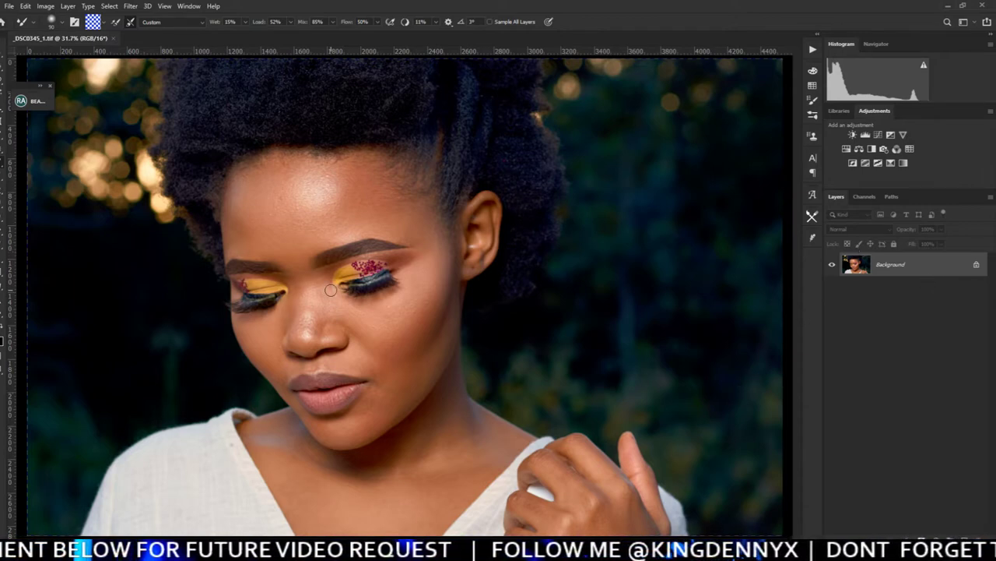
key(ctrl+minus)
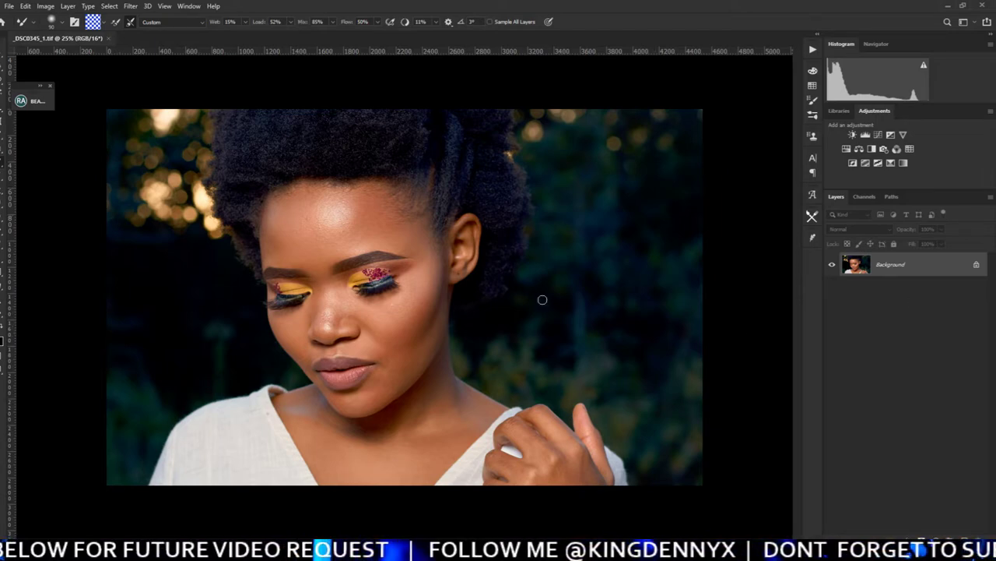
key(alt+Tab)
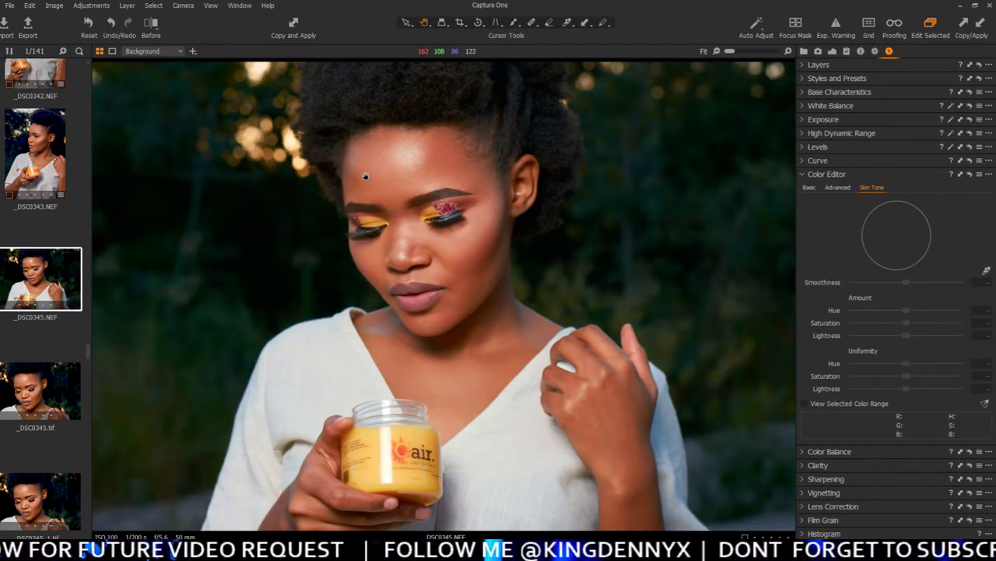
Sample the model's cheek skin as the Skin Tone range and return to Photoshop
click(365, 177)
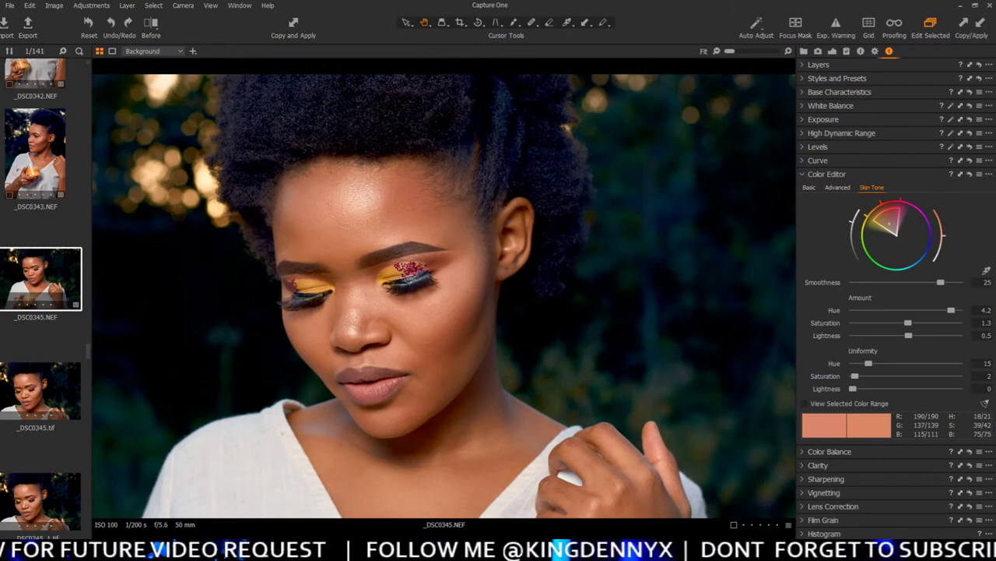
mouse_move(257, 554)
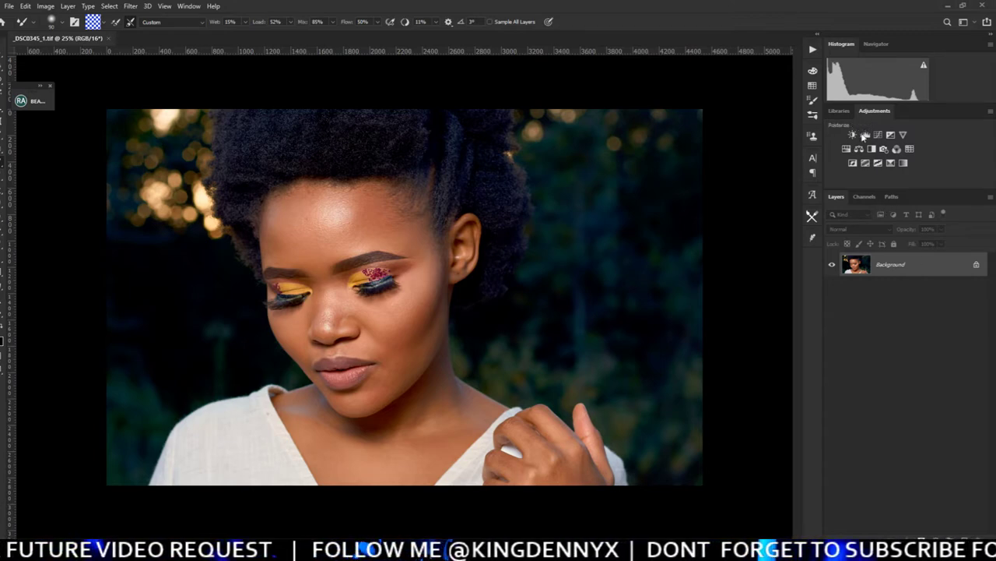
Open the Actions panel, scroll through the recorded action sets, and open the Window menu
click(813, 52)
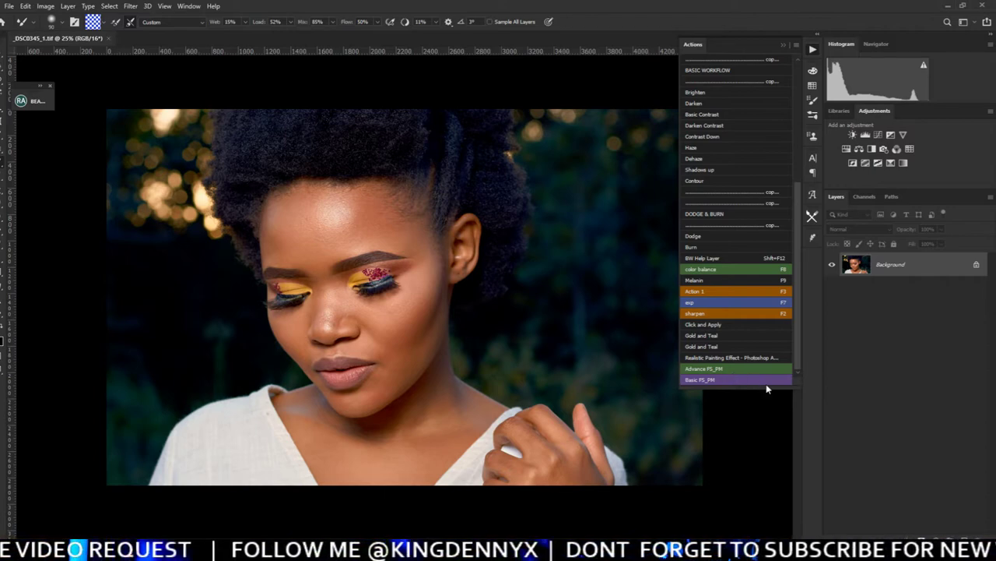
scroll(795, 279, up, 3)
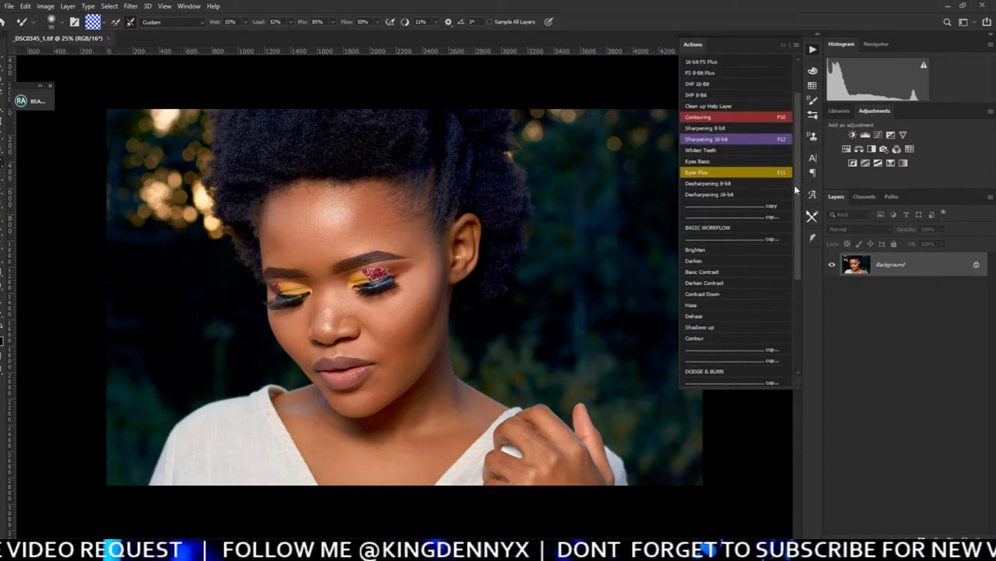
scroll(797, 250, down, 3)
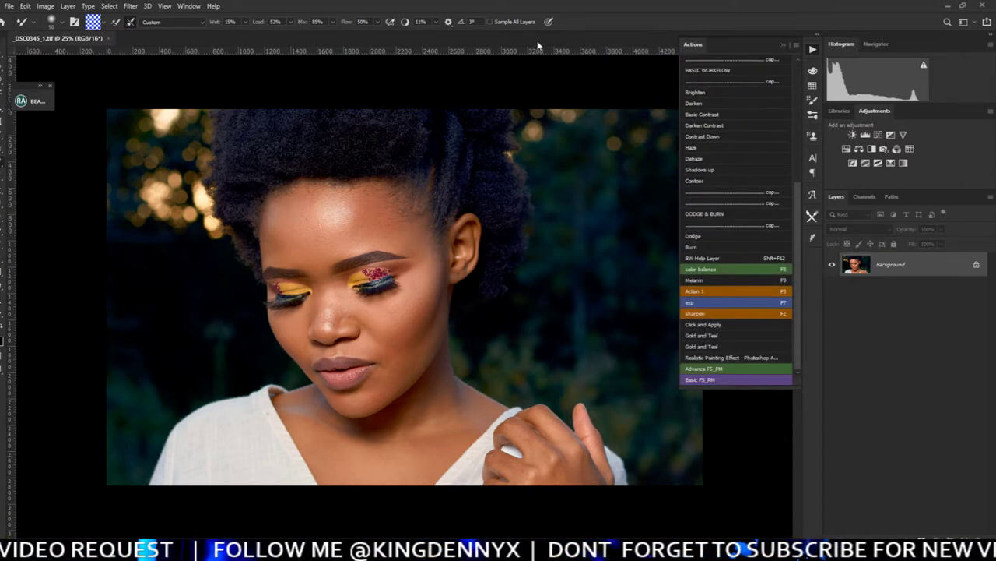
click(195, 7)
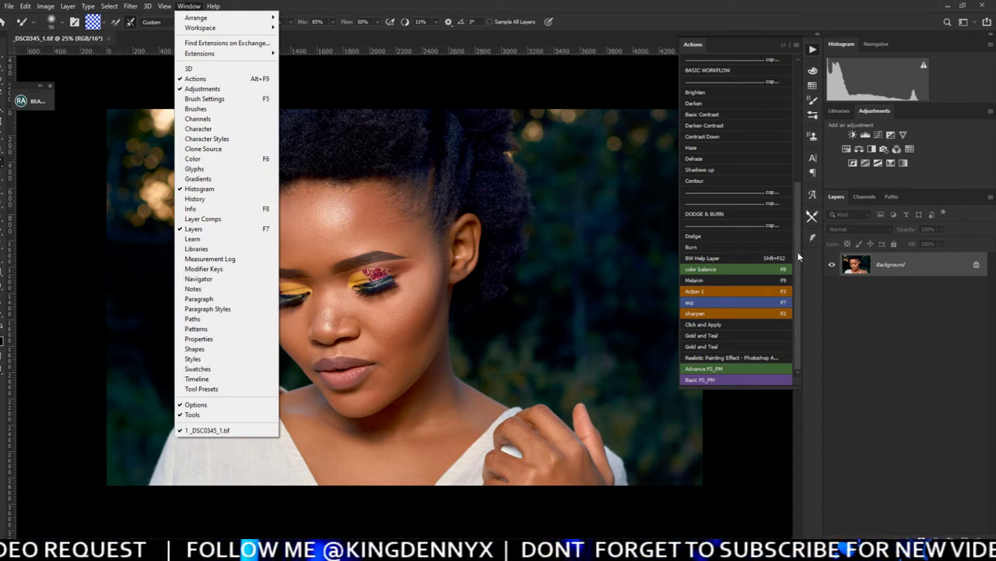
Close the Window menu and switch the Actions panel out of Button Mode into list view
click(800, 274)
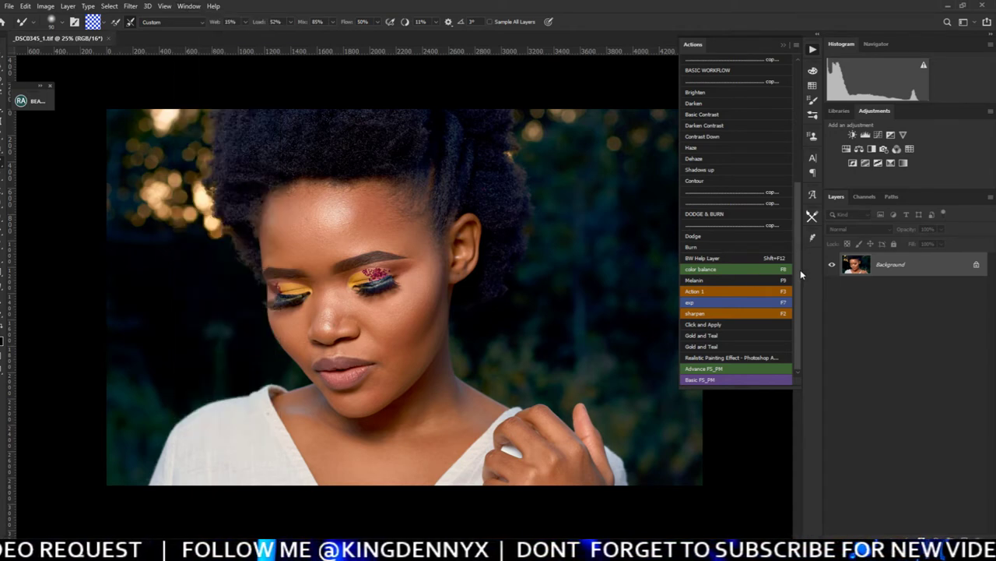
click(795, 45)
click(817, 47)
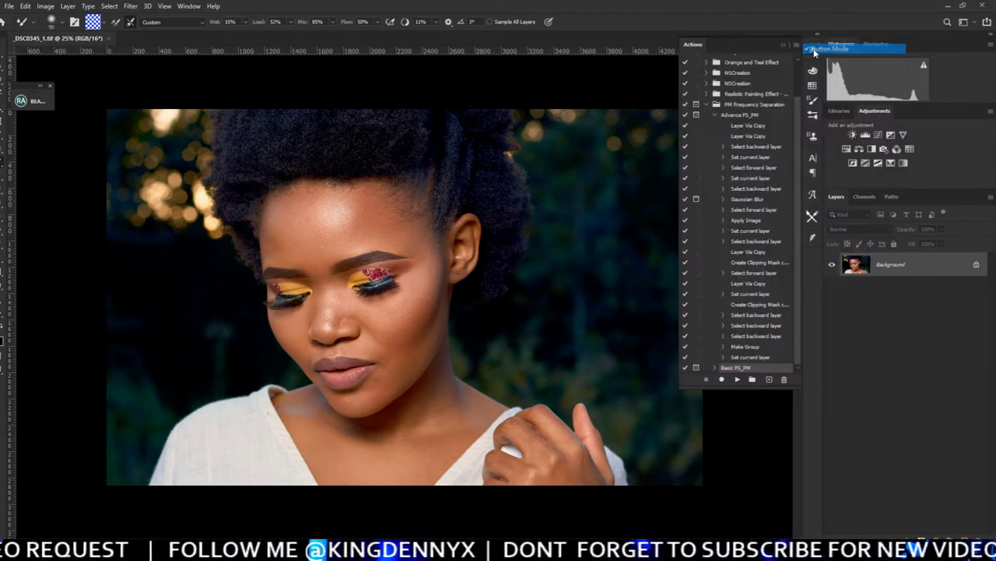
Expand the PM Frequency Separation set and play the Basic FS_PM action
click(707, 105)
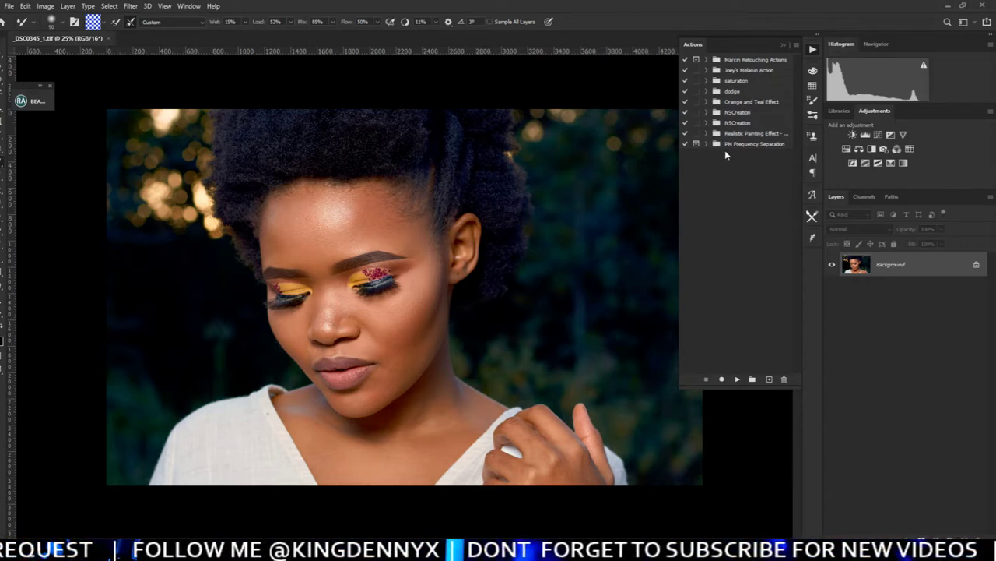
click(706, 144)
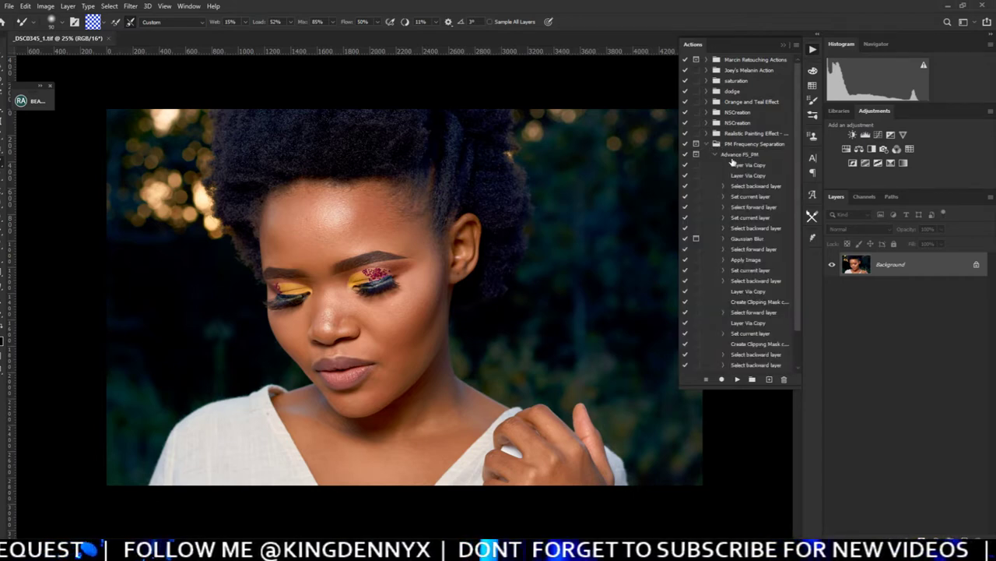
click(715, 154)
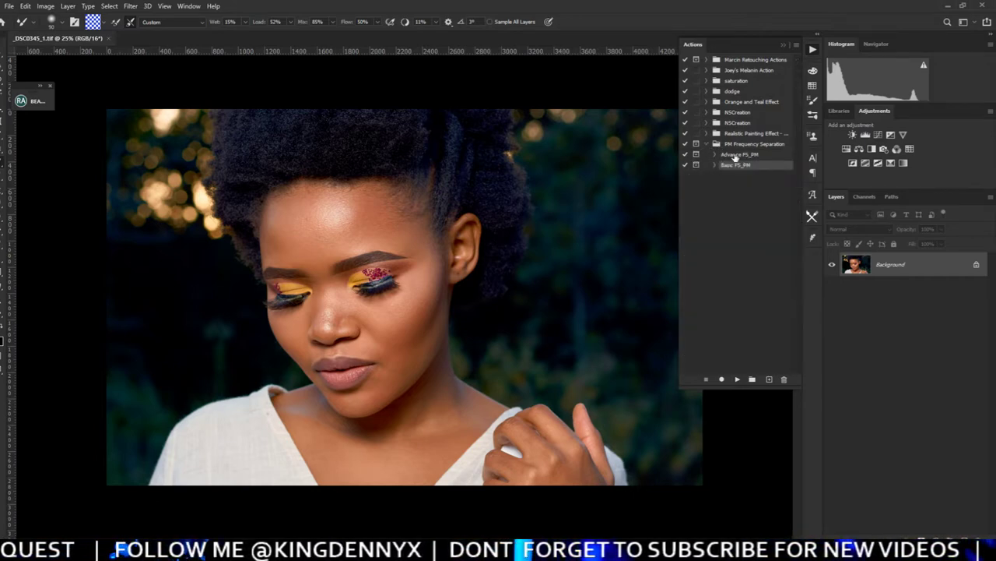
click(744, 204)
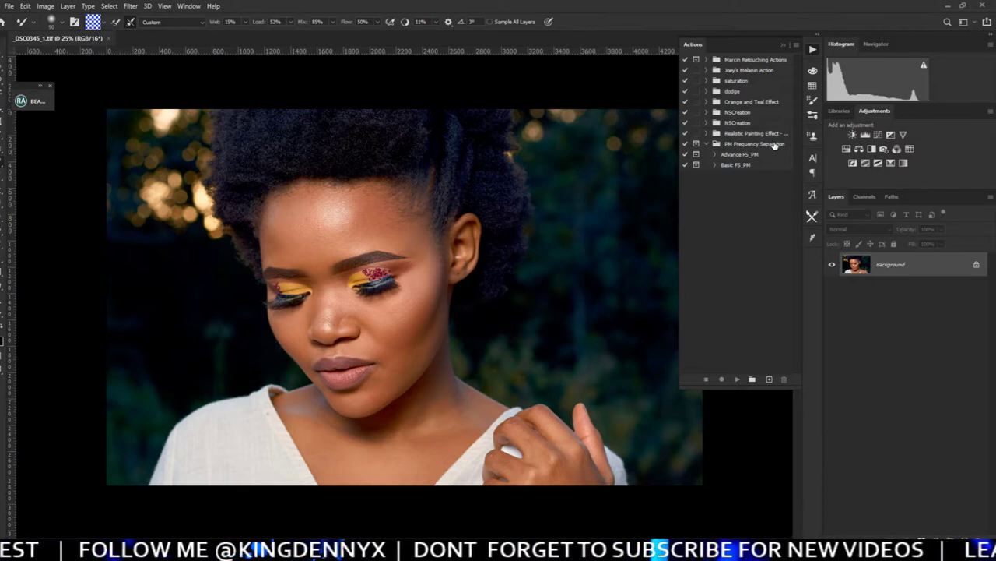
click(723, 167)
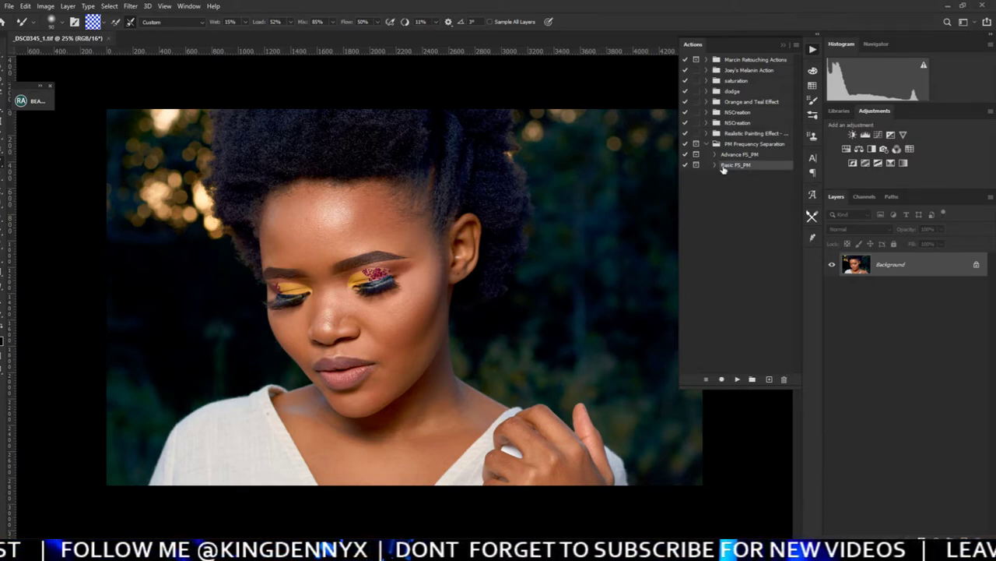
click(737, 379)
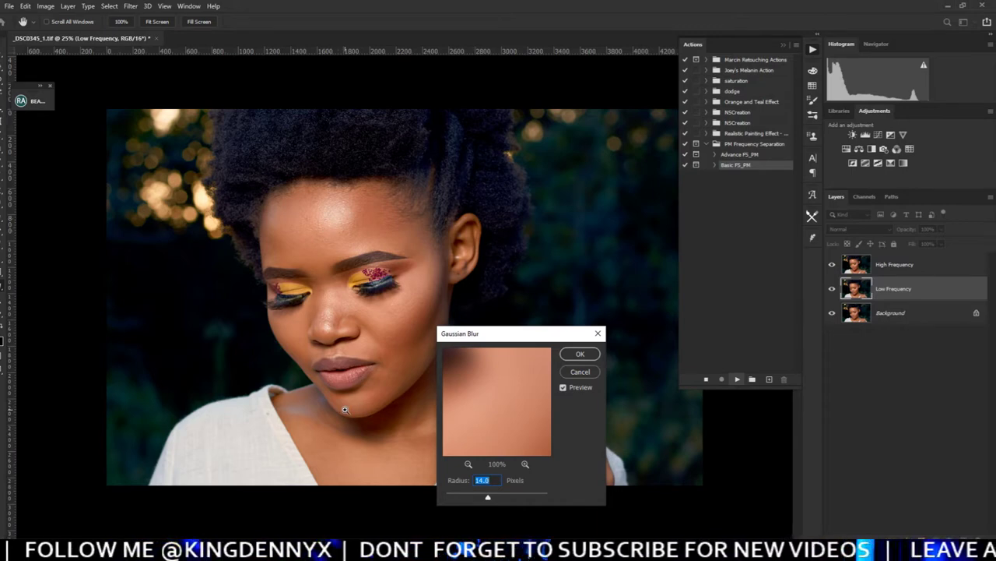
Raise the Low Frequency Gaussian Blur radius from 14 to 18 px and apply it
key(ctrl+plus)
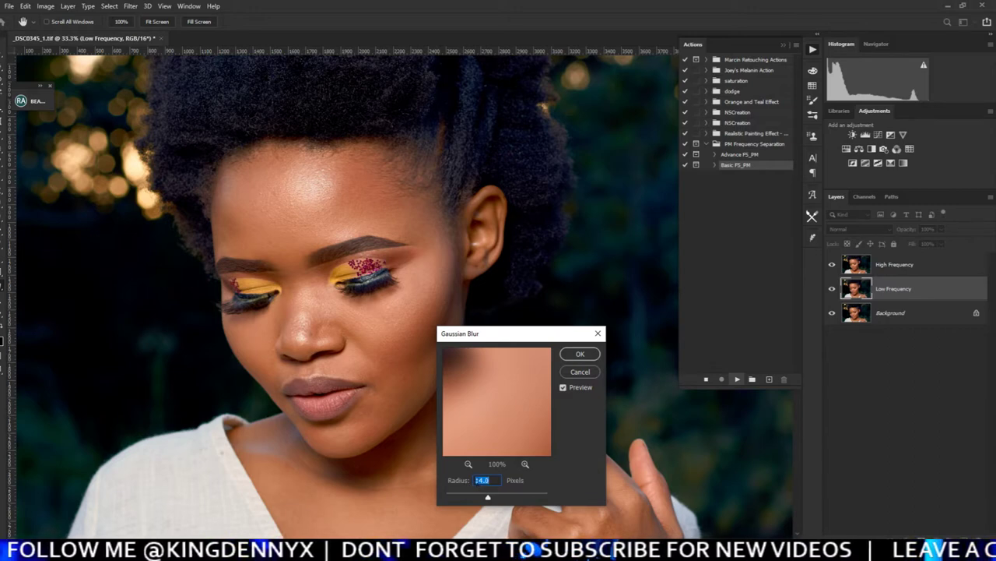
click(482, 480)
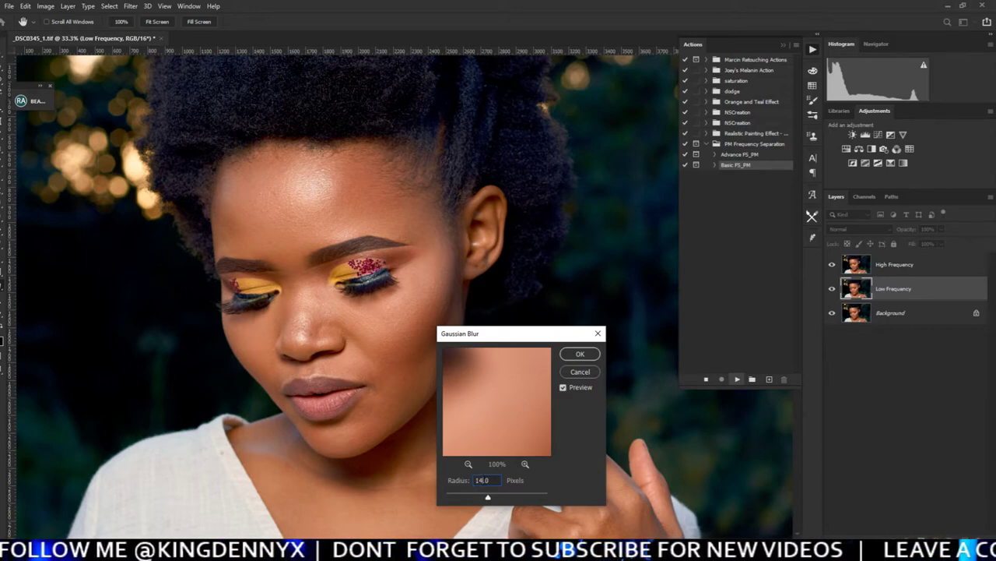
key(Up)
key(Up)
key(Up)
key(Up)
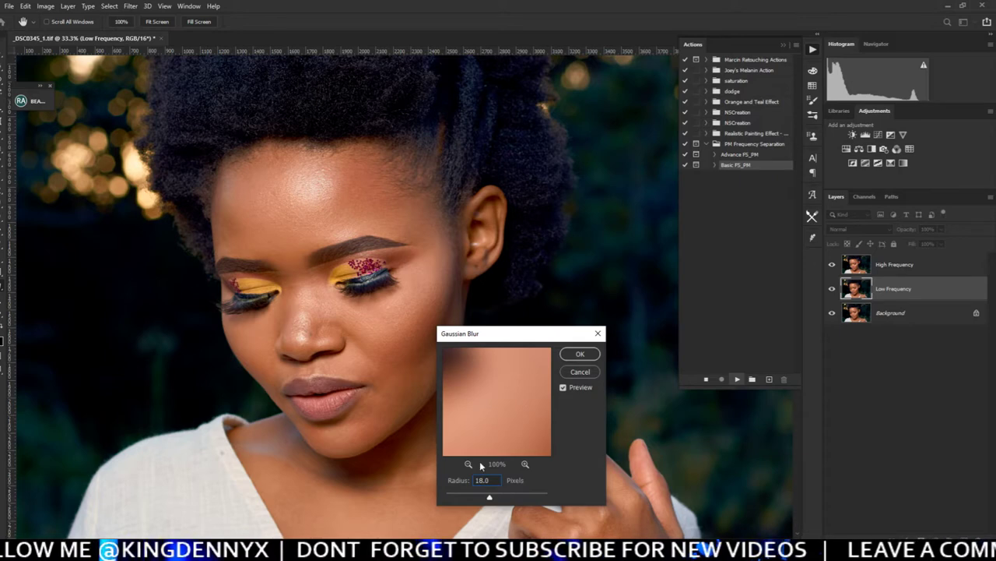
alt+click(426, 359)
alt+click(436, 371)
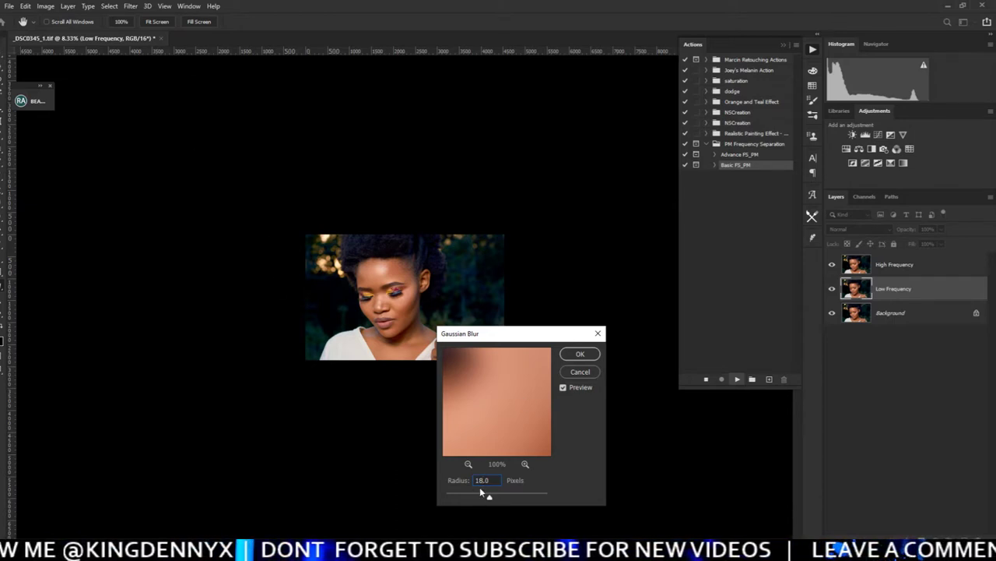
click(583, 354)
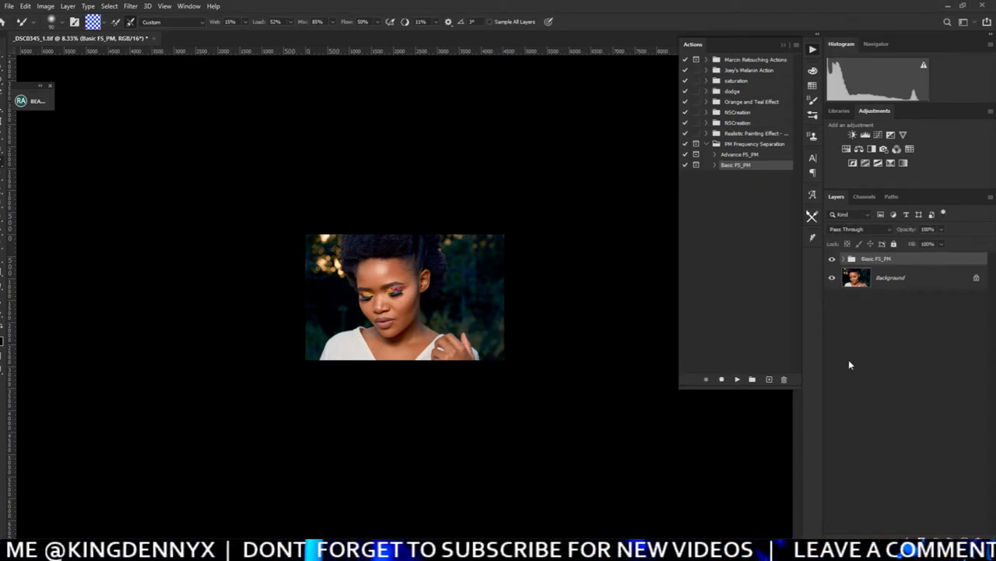
Expand the Basic FS_PM group and toggle High and Low Frequency visibility to compare them
key(ctrl+0)
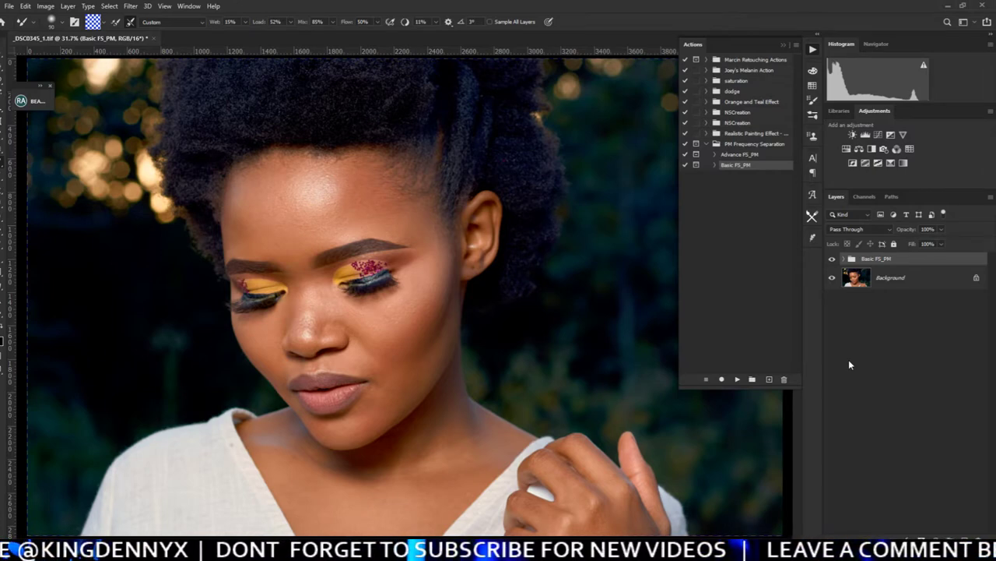
key(ctrl+minus)
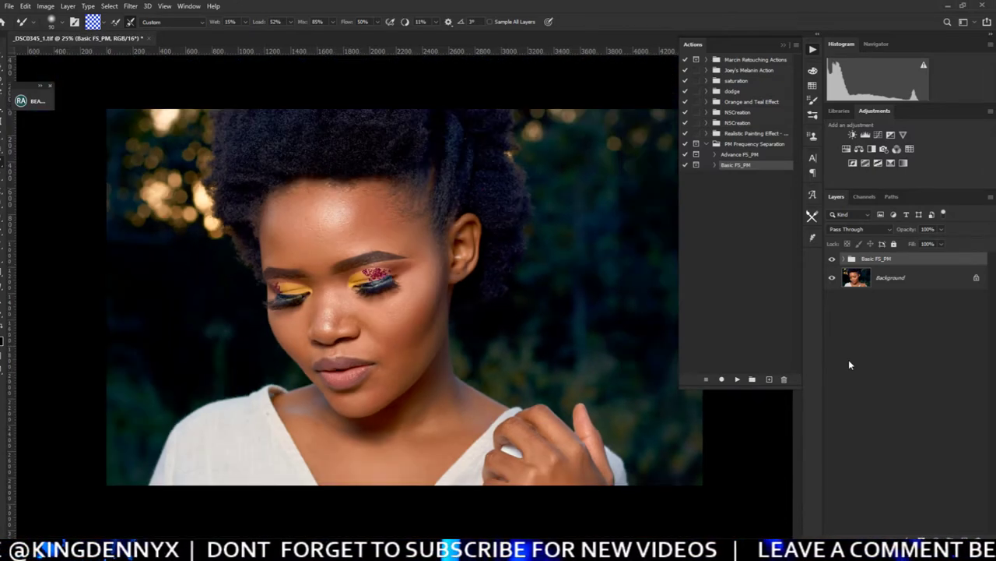
key(ctrl+minus)
key(ctrl+minus)
key(ctrl+plus)
key(ctrl+plus)
key(ctrl+plus)
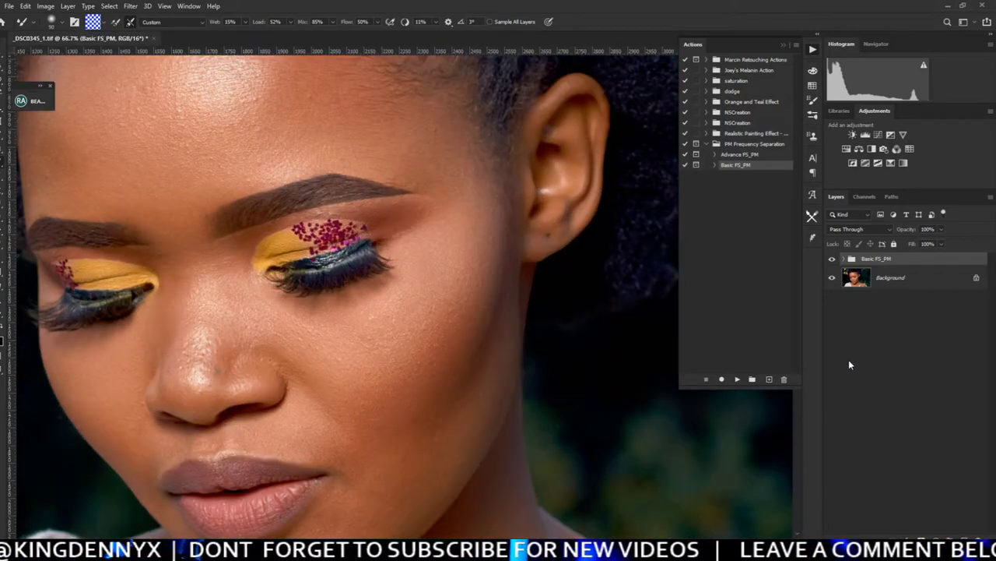
key(ctrl+minus)
key(ctrl+minus)
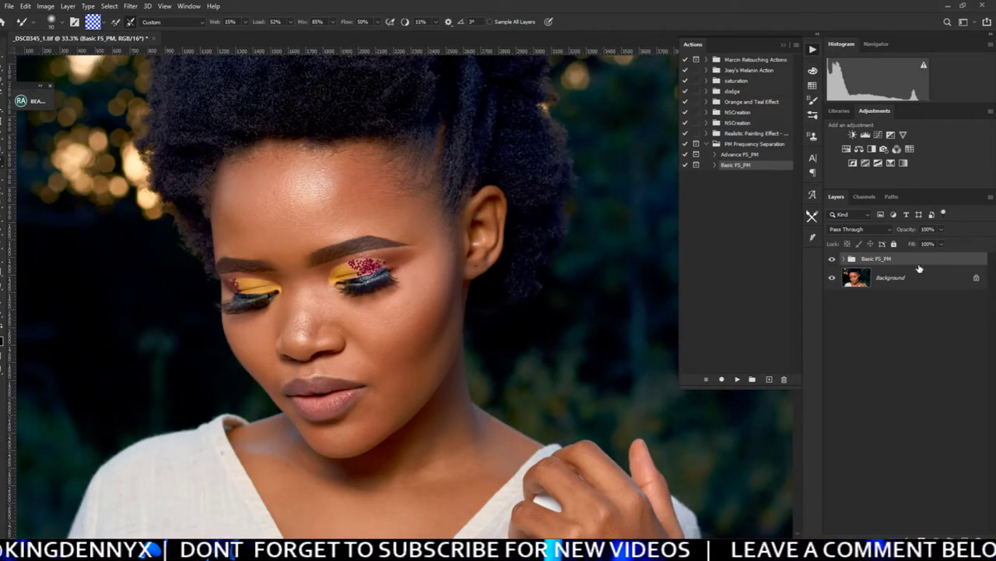
click(877, 285)
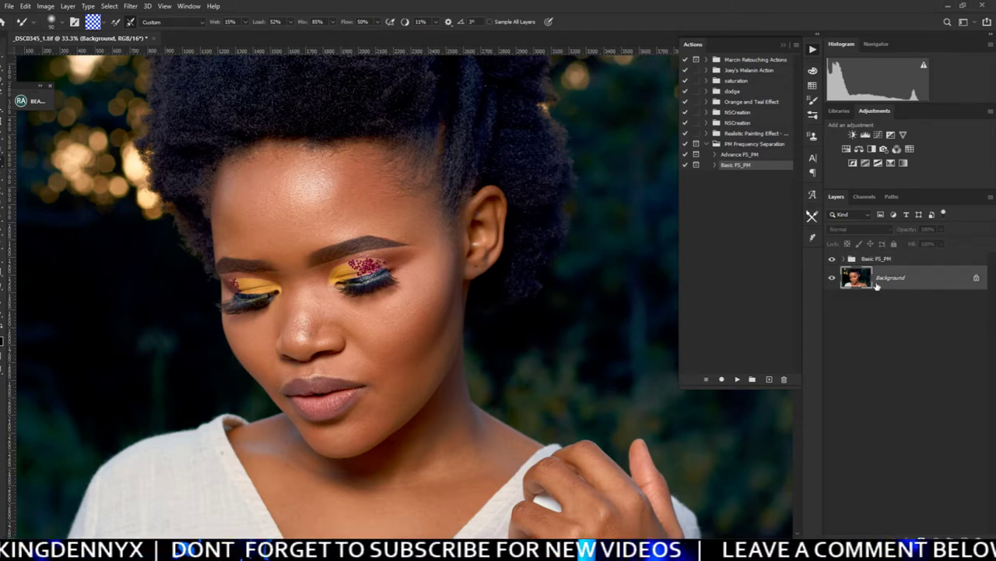
click(844, 259)
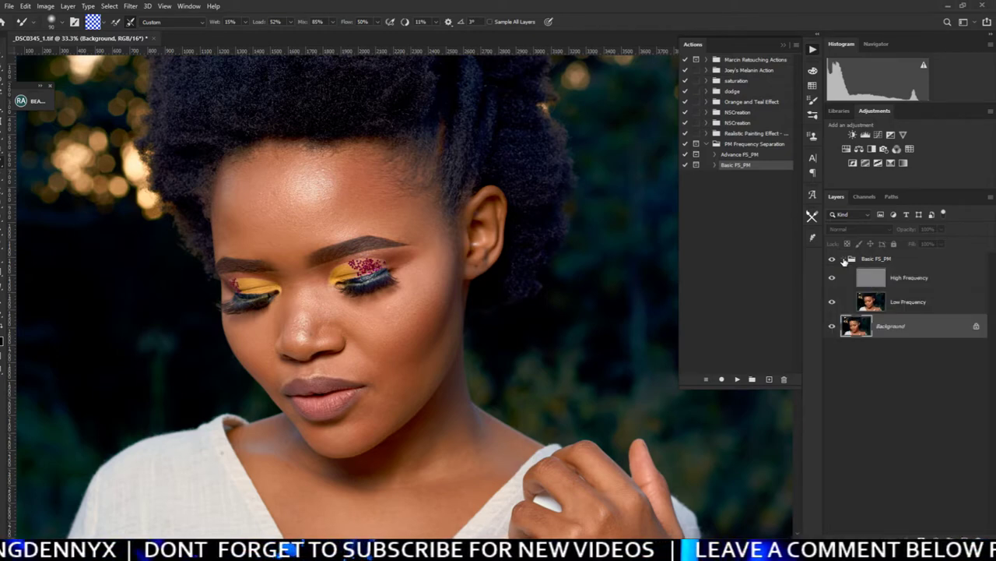
click(965, 279)
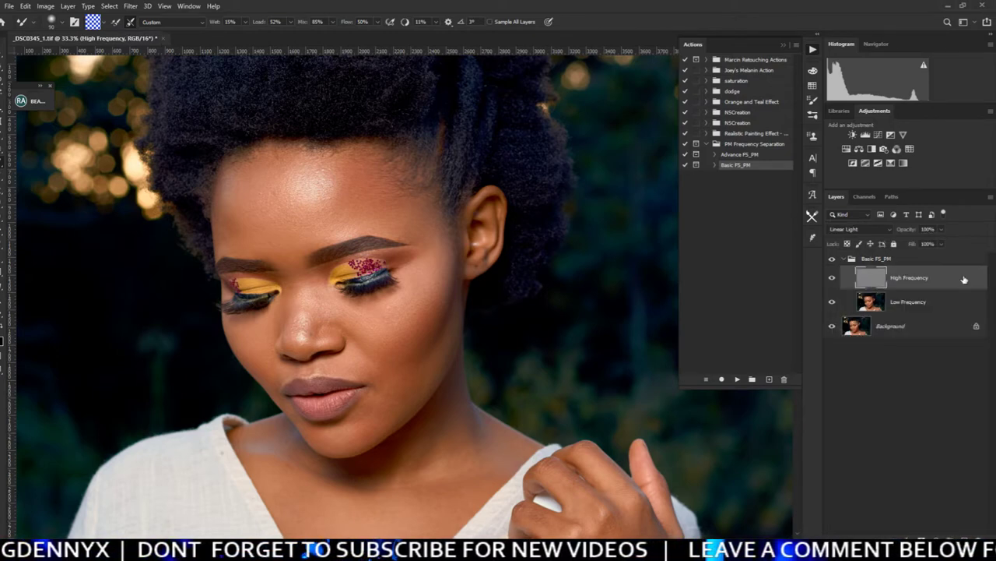
click(832, 278)
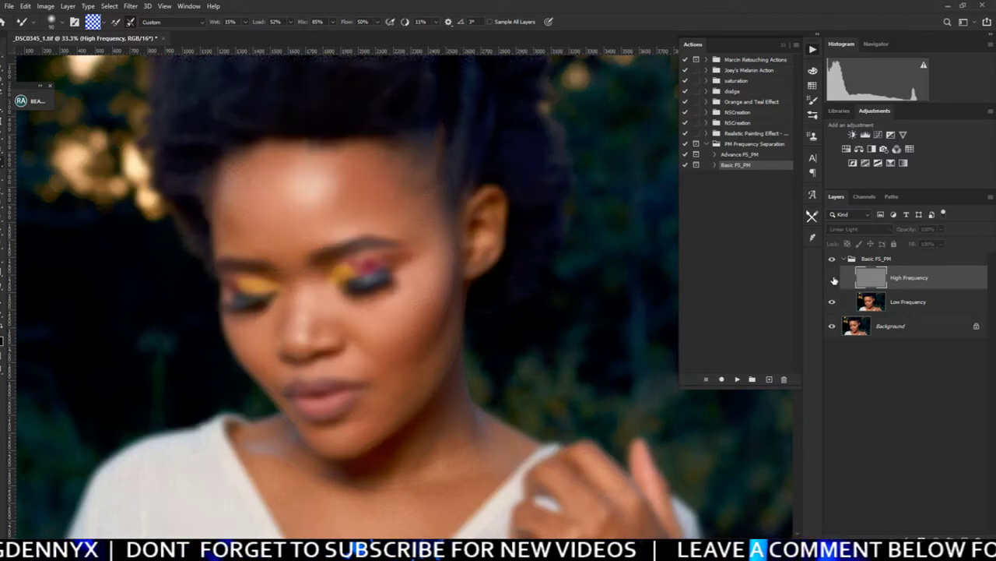
click(832, 278)
click(833, 302)
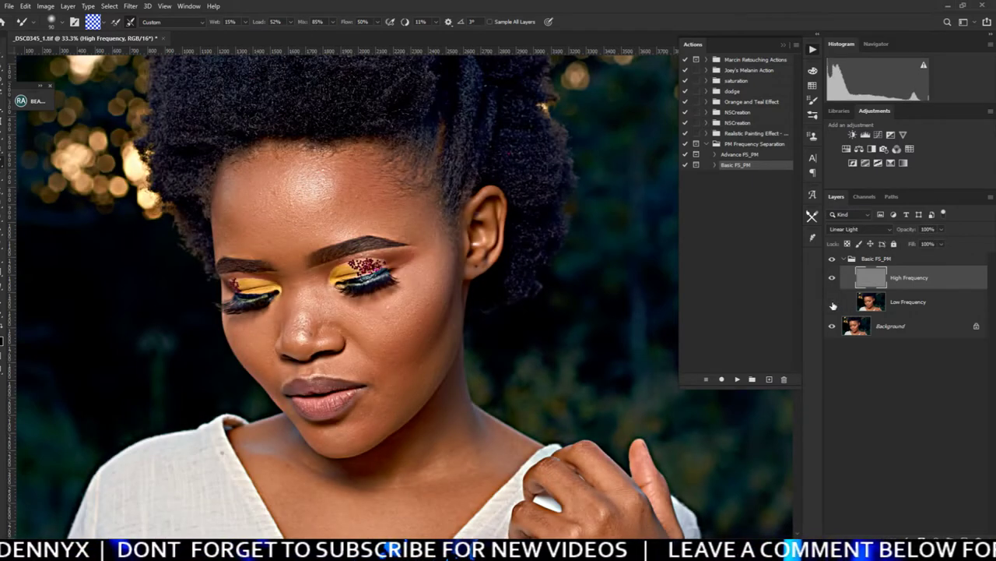
click(832, 302)
Select Low Frequency, recheck High Frequency, and add a new empty layer above Low Frequency
click(945, 308)
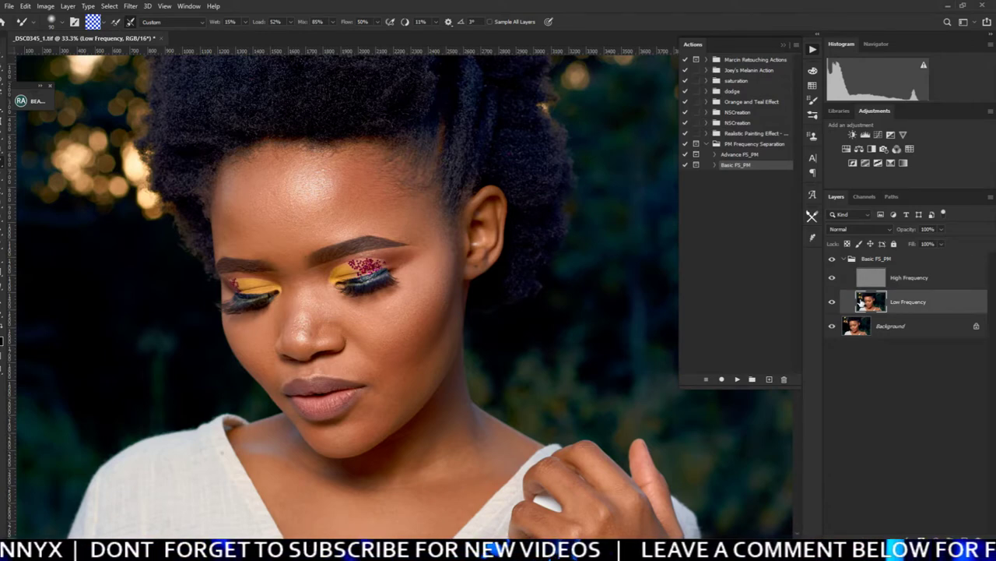
click(832, 279)
click(833, 279)
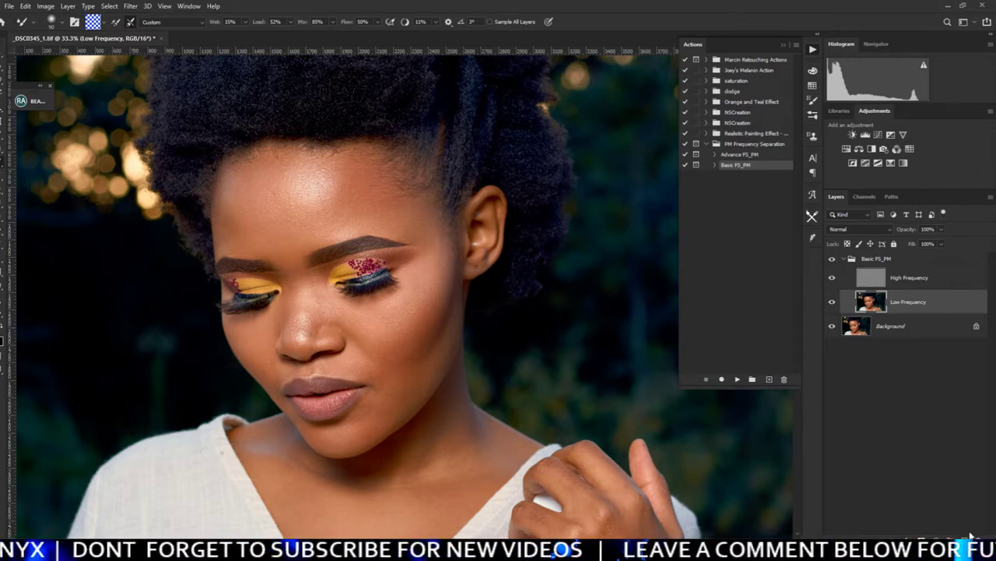
key(ctrl+shift+alt+n)
double_click(900, 303)
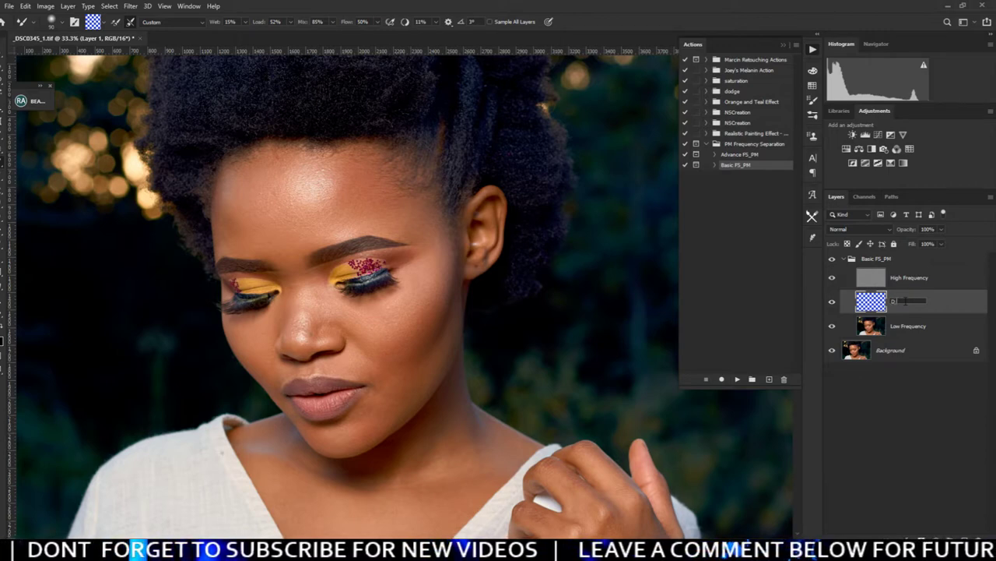
Name the new layer 'D.B' and reselect the Low Frequency layer
text(D.B)
key(Return)
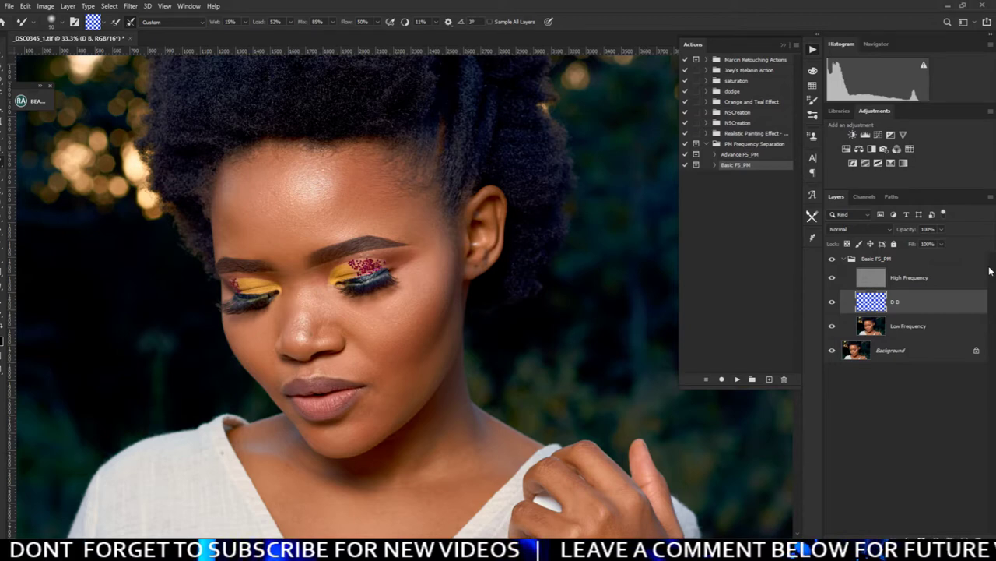
click(943, 327)
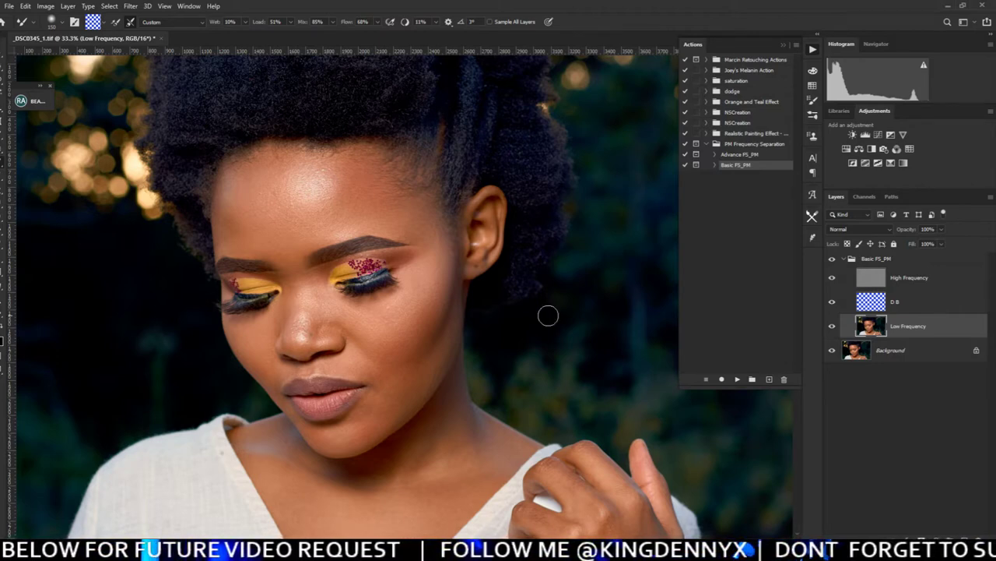
click(2, 321)
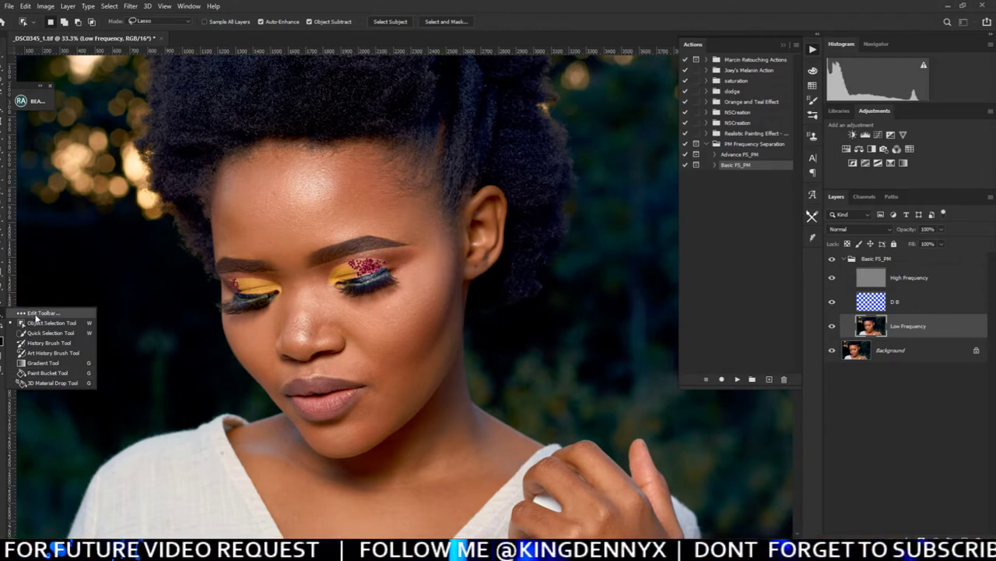
Switch to the Mixer Brush and make its 150 px tip fully soft at 0% hardness
click(4, 165)
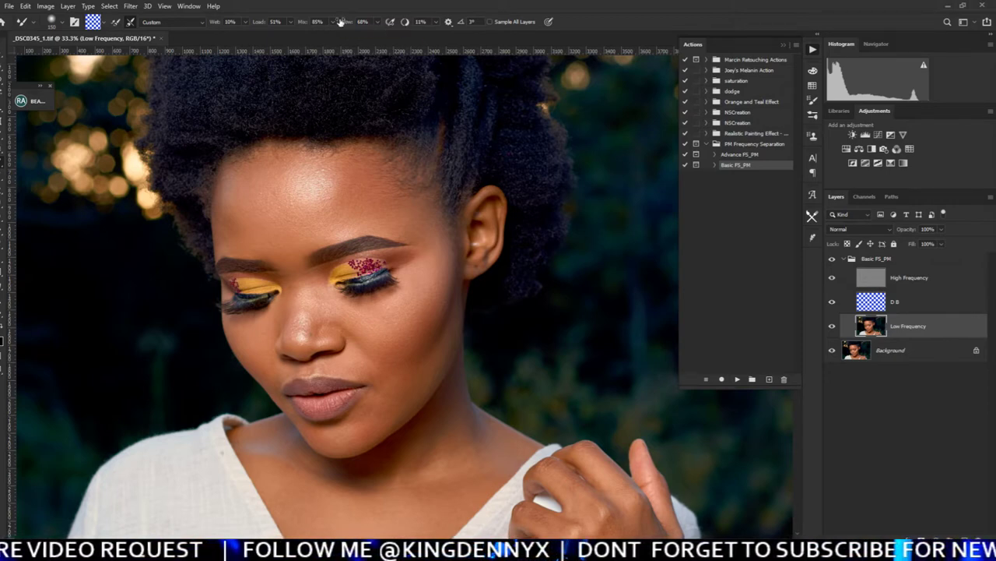
right_click(441, 150)
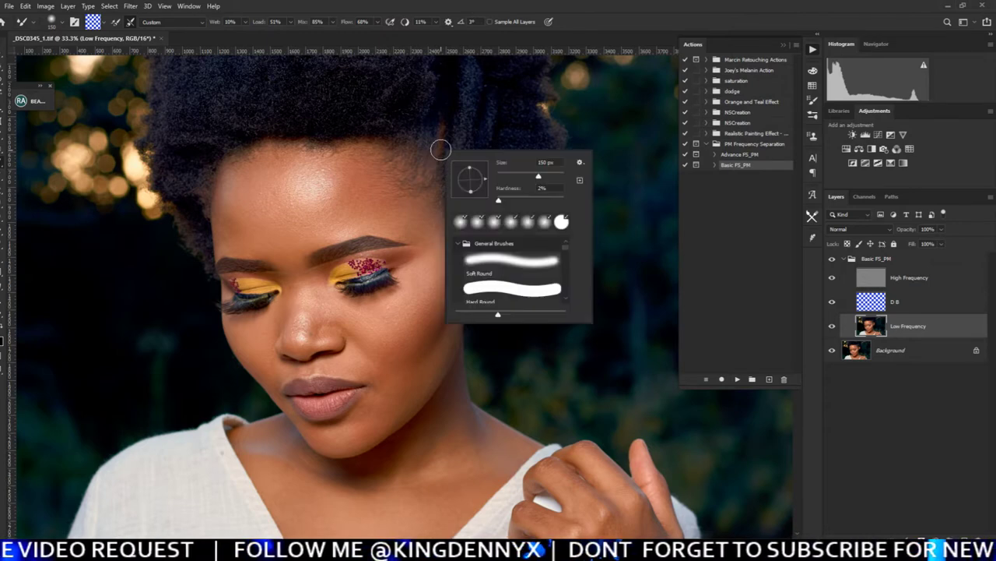
drag(500, 201, 495, 201)
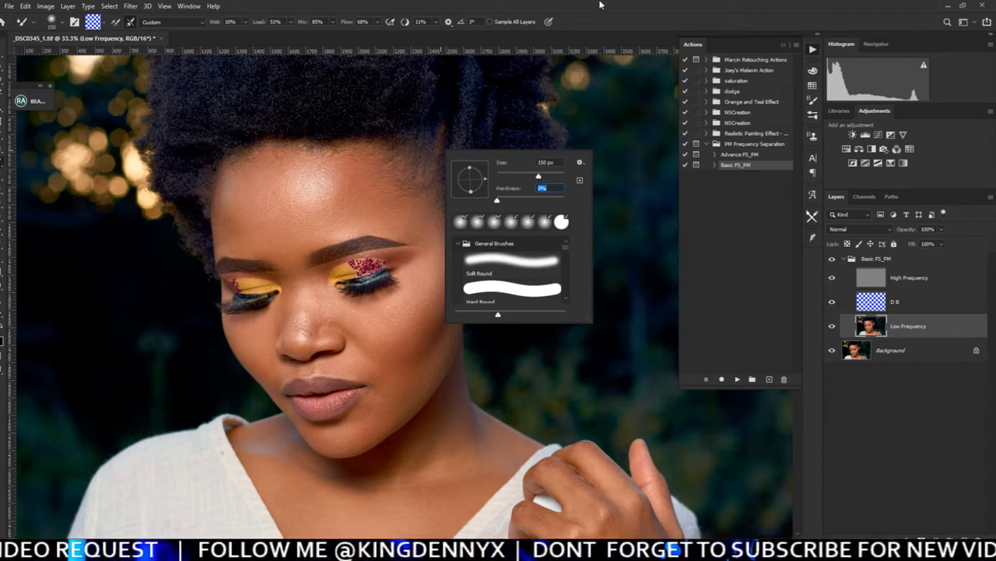
key(Return)
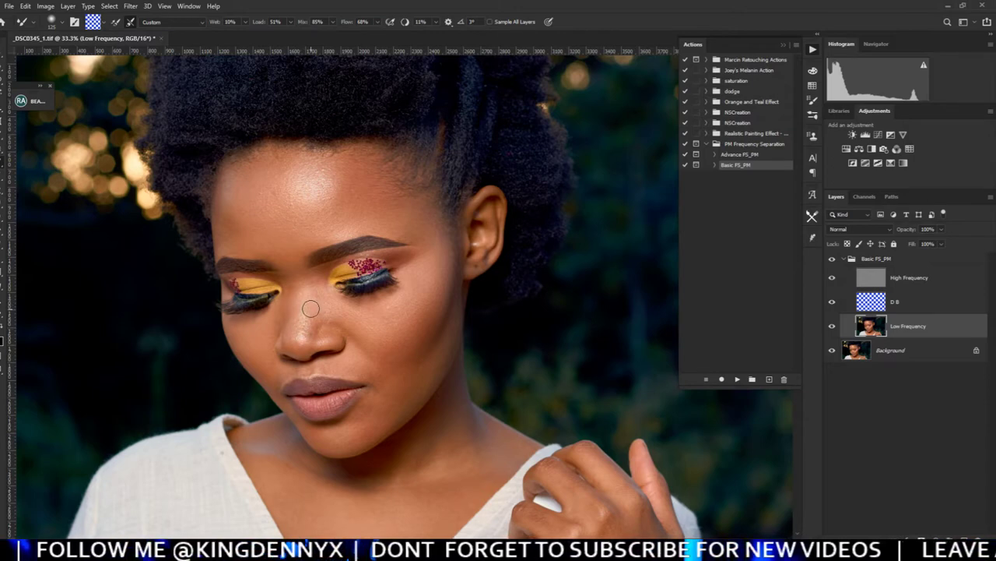
Zoom to 50% and blend the cheek and nose tones on Low Frequency with the Mixer Brush
key(ctrl+plus)
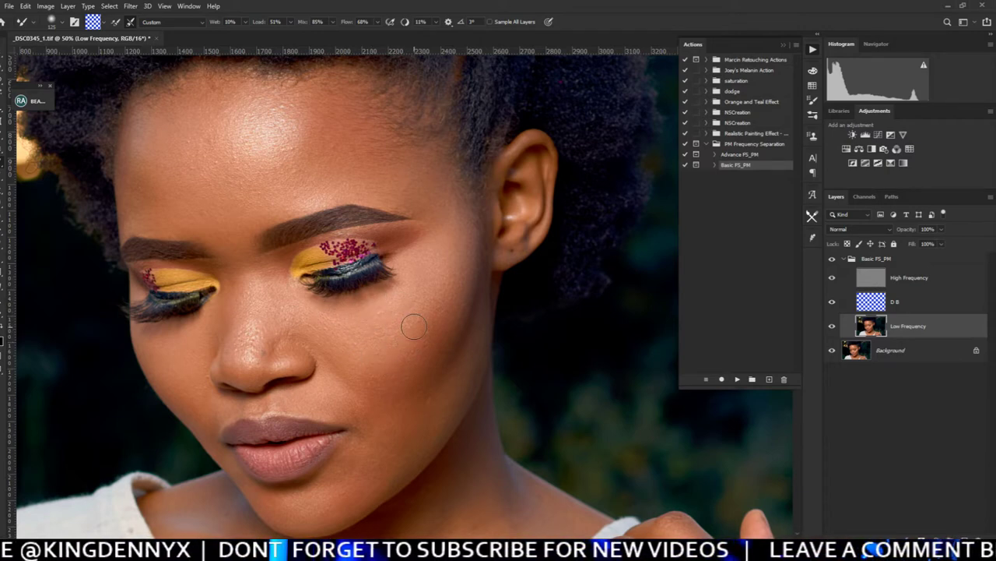
scroll(409, 315, down, 2)
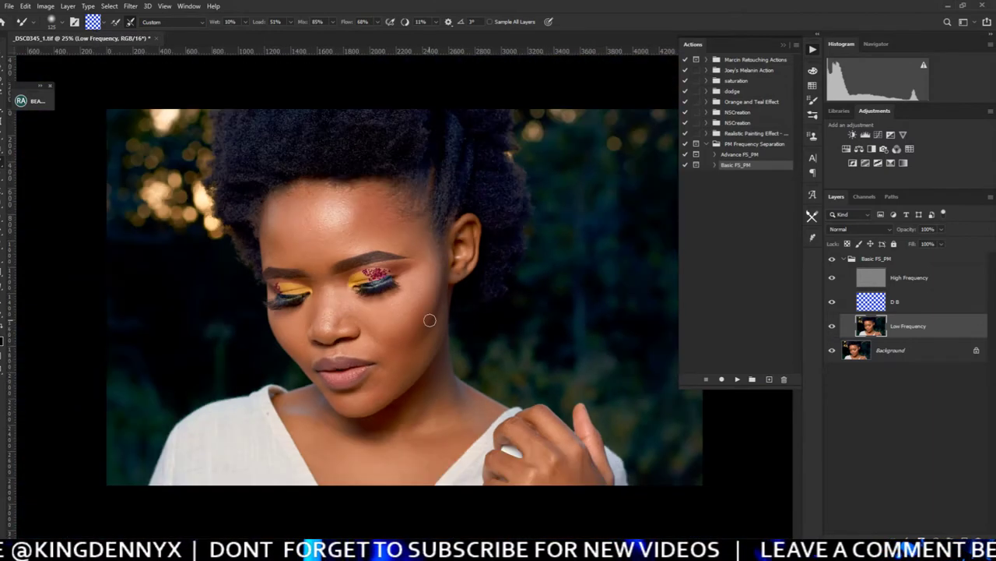
Toggle the Basic FS_PM group off and on to compare with the original
click(833, 259)
click(832, 260)
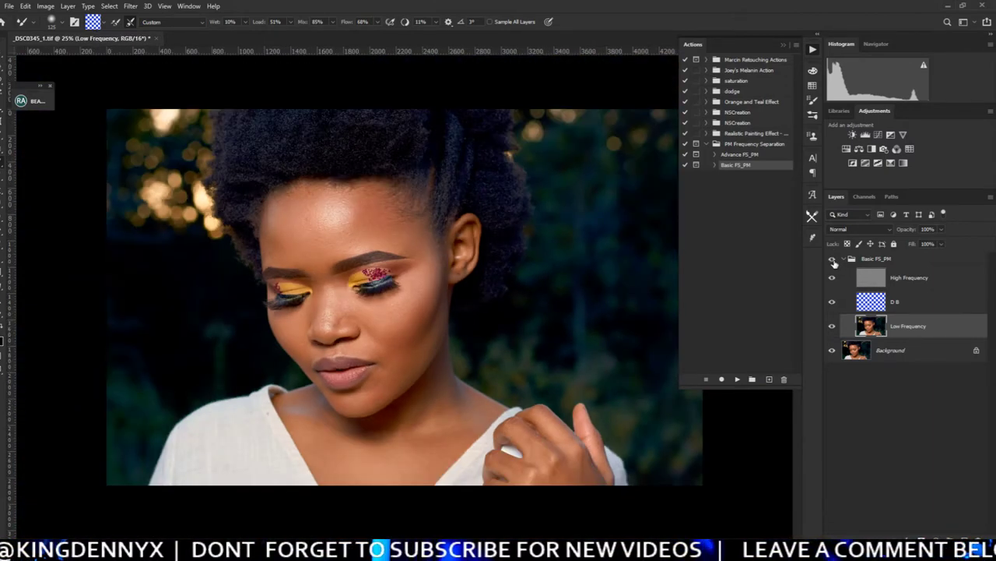
click(832, 260)
click(832, 259)
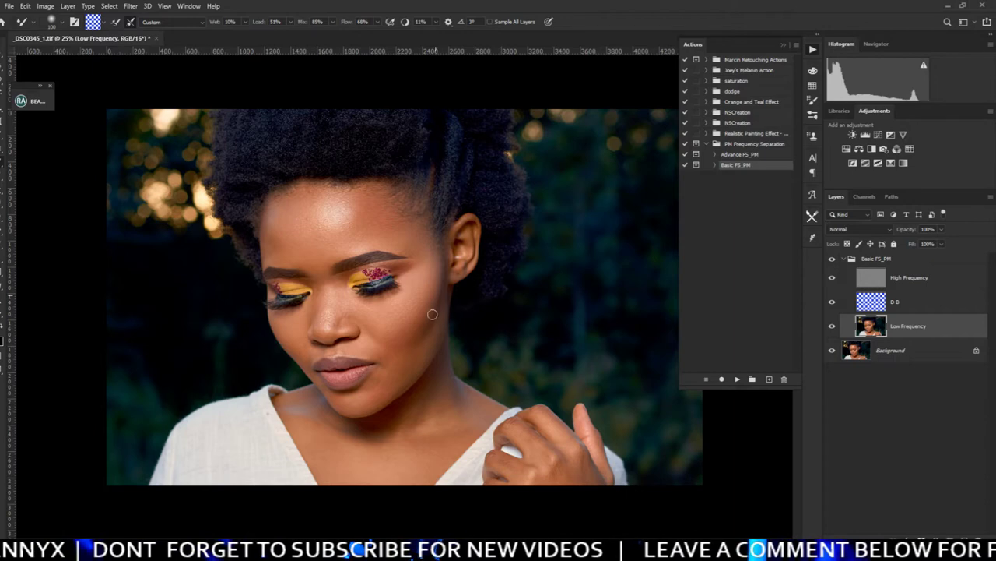
Enlarge the brush to 175 for the forehead, re-enable the group, then shrink it to 100
key(bracketright)
key(bracketright)
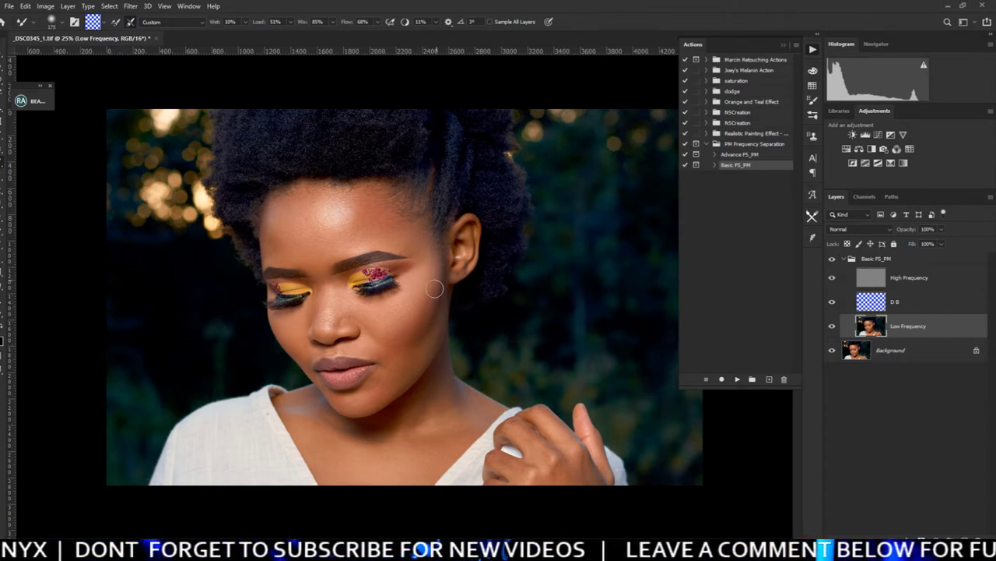
click(835, 259)
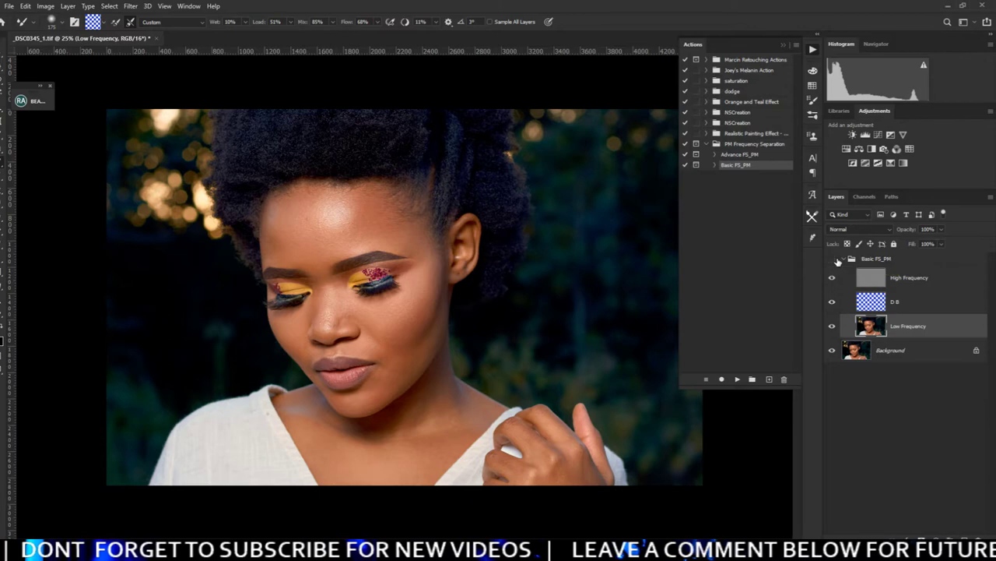
click(836, 260)
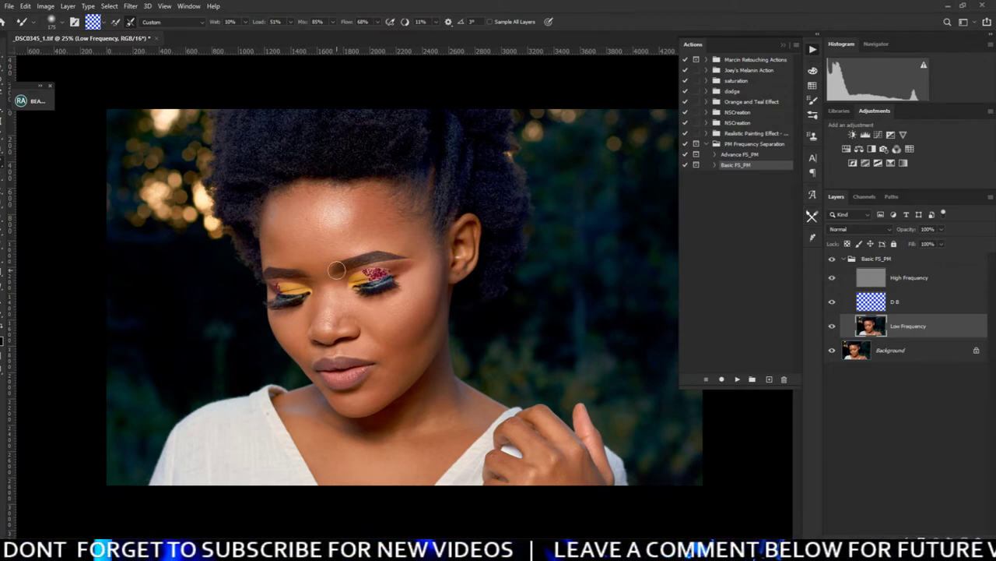
key(bracketleft)
key(bracketleft)
key(bracketleft)
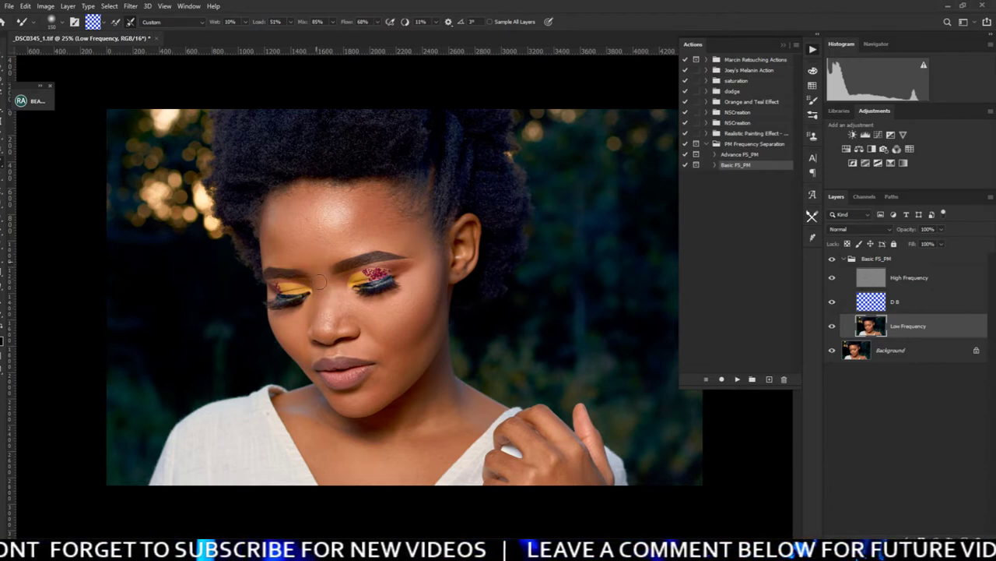
Resize the Mixer Brush to about 175 and blend skin over the forehead, eyes and chin
key(bracketright)
key(bracketright)
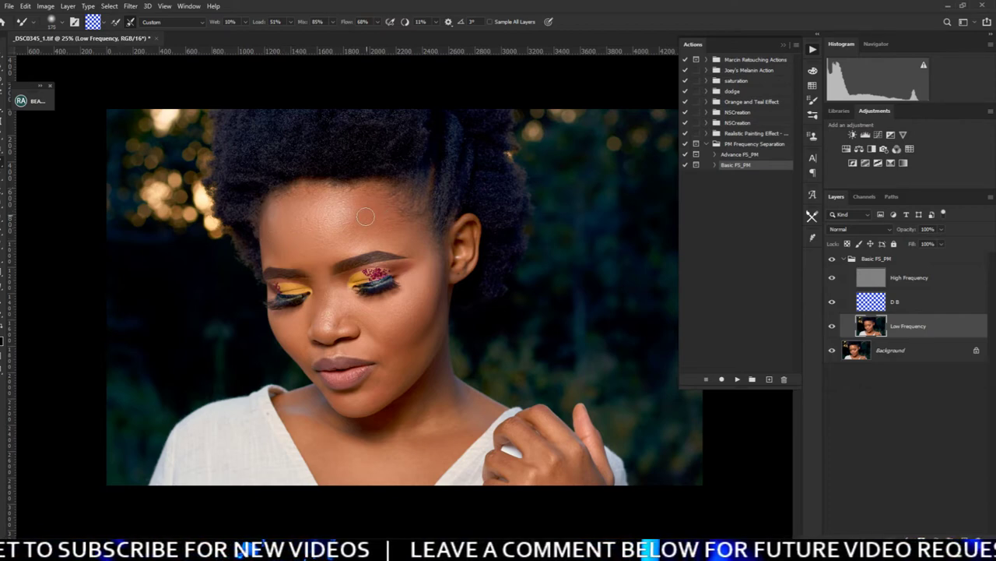
key(bracketright)
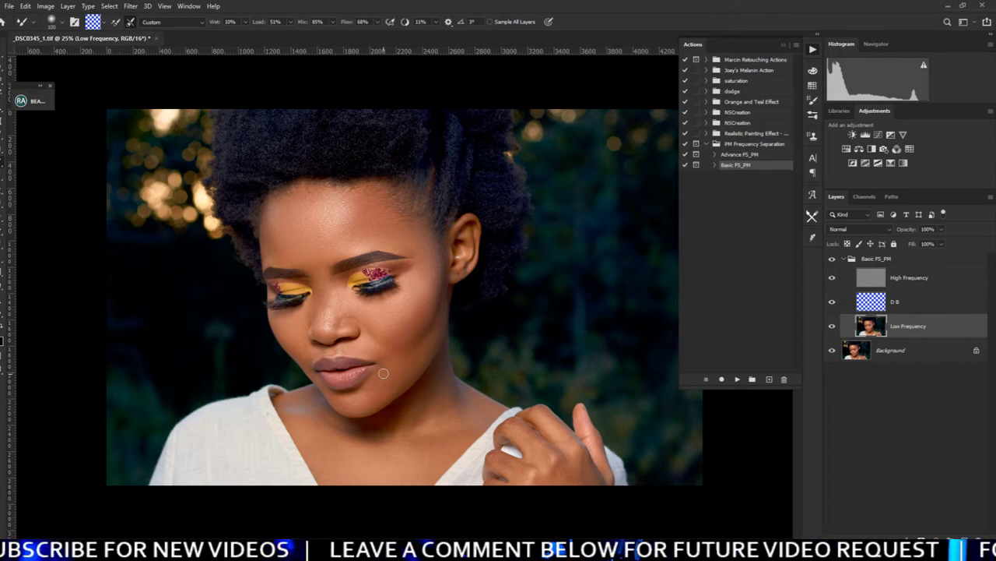
scroll(382, 405, up, 2)
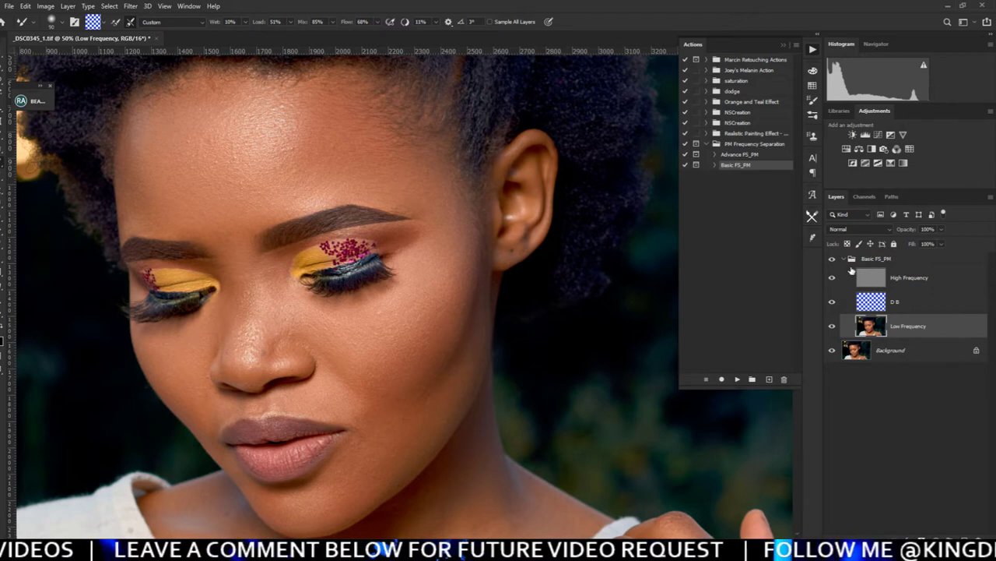
key(ctrl+minus)
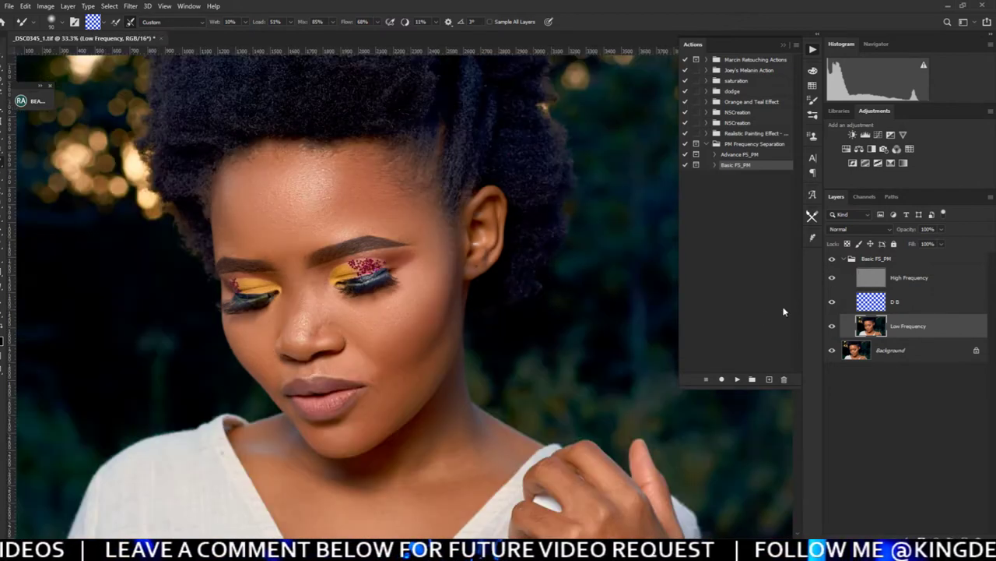
Compare by toggling the Basic FS_PM group, then set the Lasso feather to 14.5 px
click(832, 260)
click(832, 260)
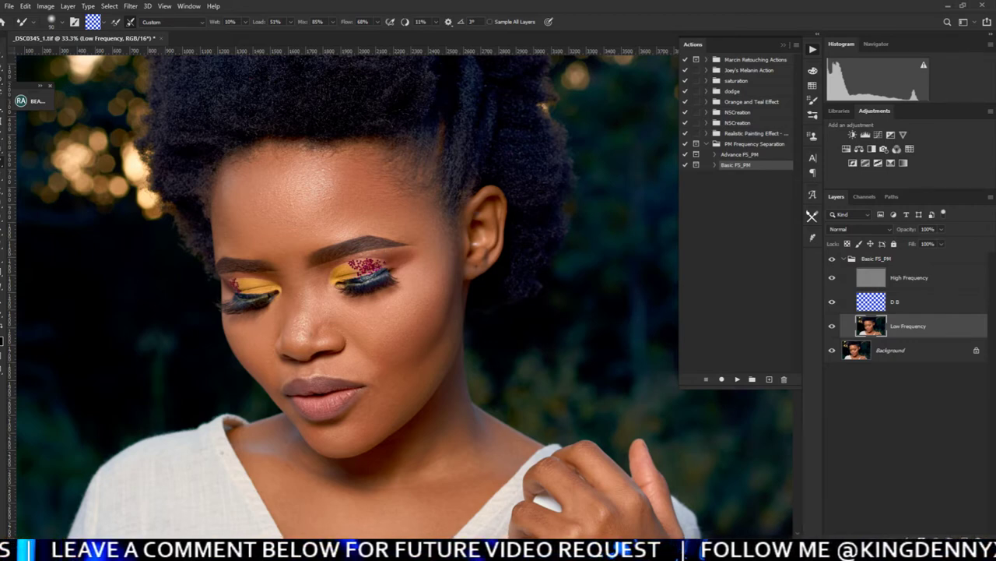
key(ctrl+plus)
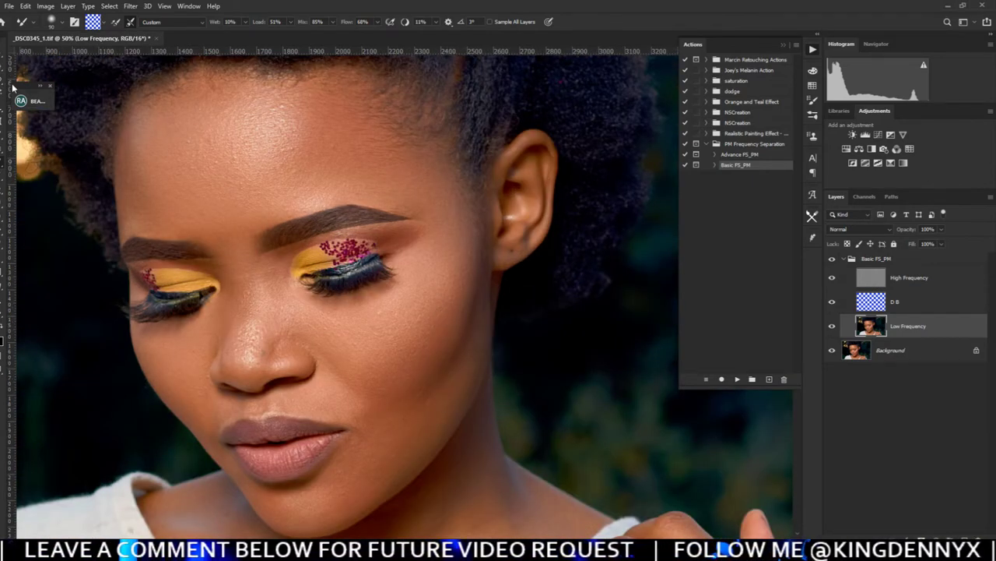
key(l)
drag(122, 25, 122, 25)
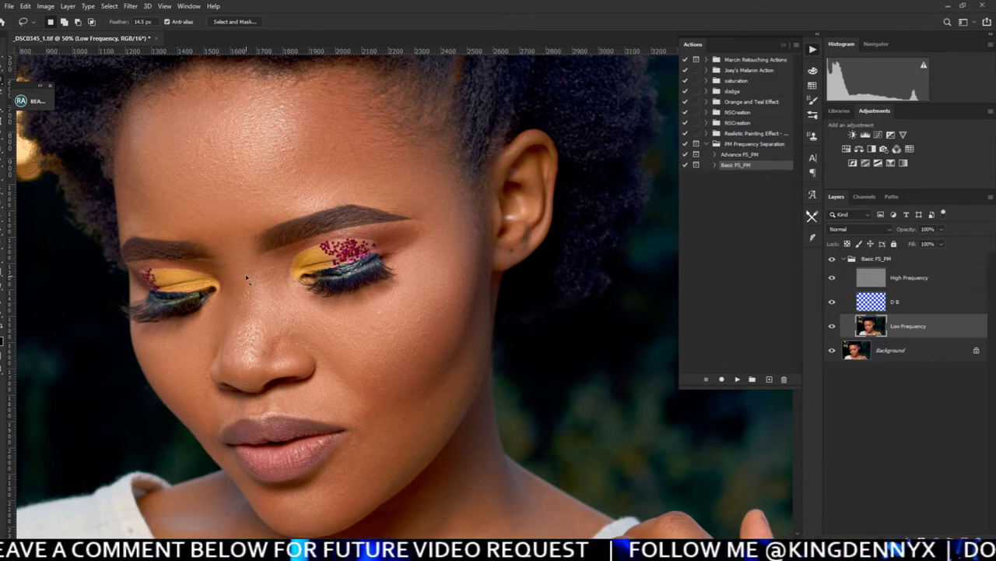
Lasso the skin beside the nose bridge and apply a 24.9-pixel Gaussian Blur
mouse_move(240, 257)
mouse_down()
mouse_move(266, 277)
mouse_move(267, 327)
mouse_move(239, 338)
mouse_move(228, 273)
mouse_up()
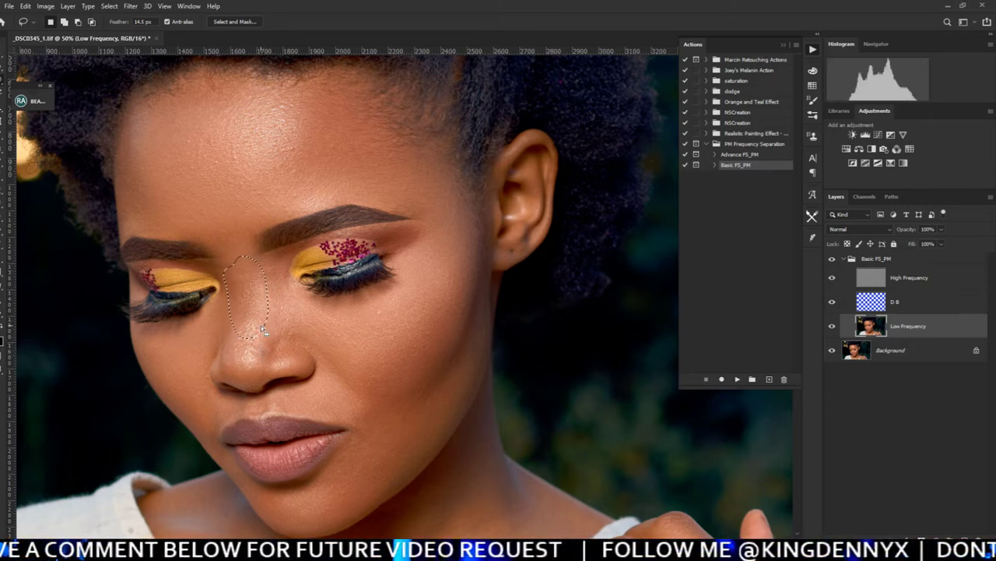
click(129, 7)
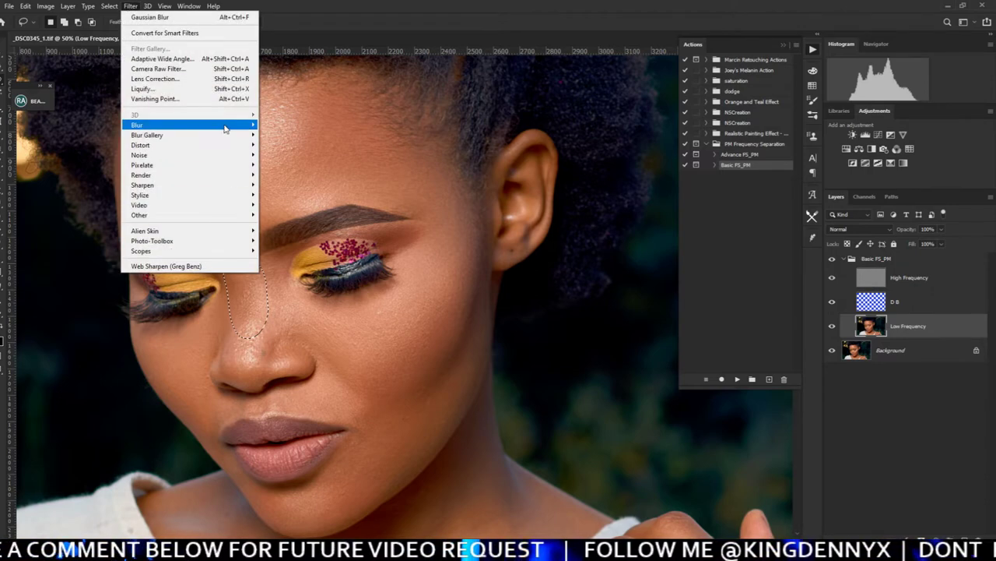
mouse_move(226, 125)
click(300, 165)
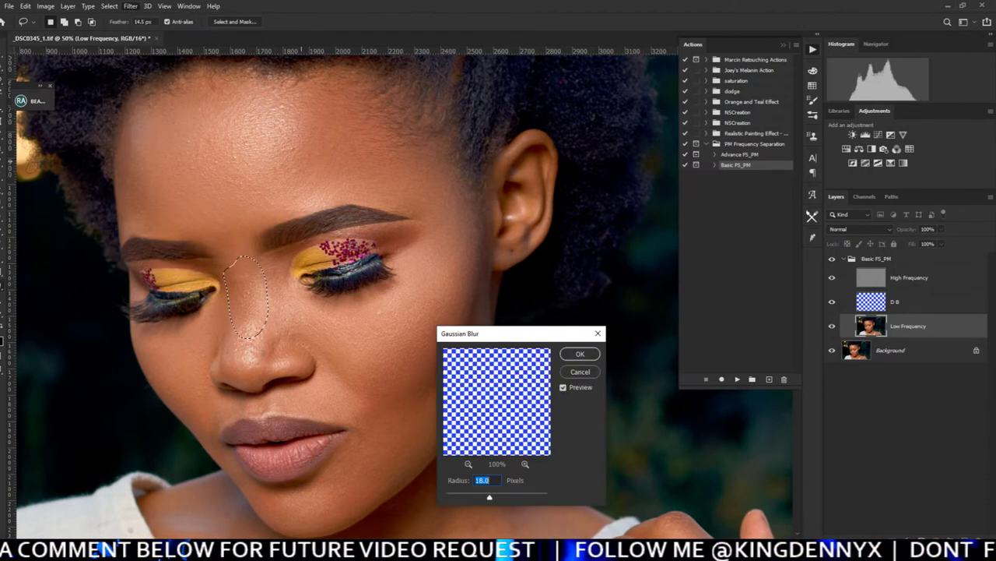
drag(489, 497, 520, 498)
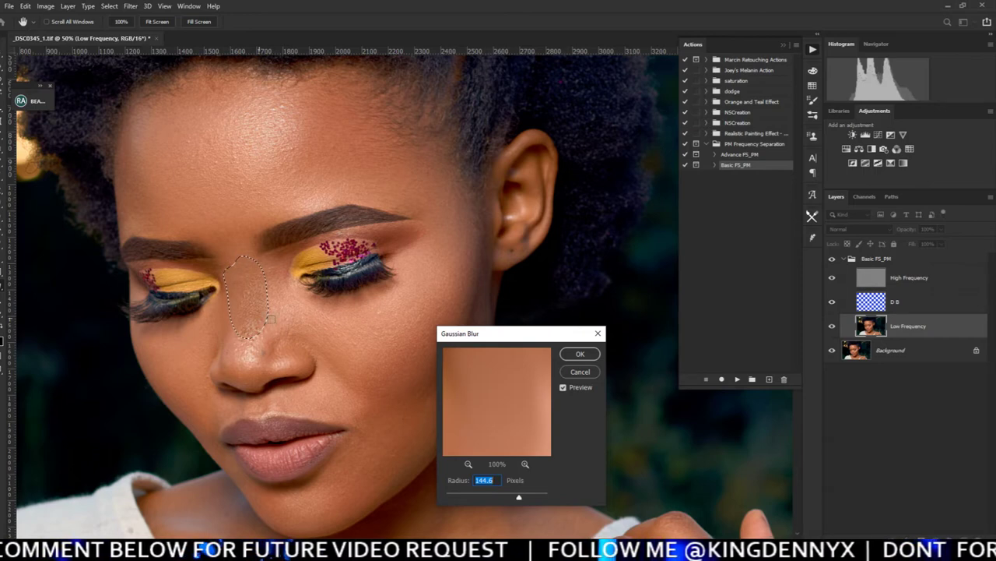
click(505, 497)
drag(504, 498, 482, 499)
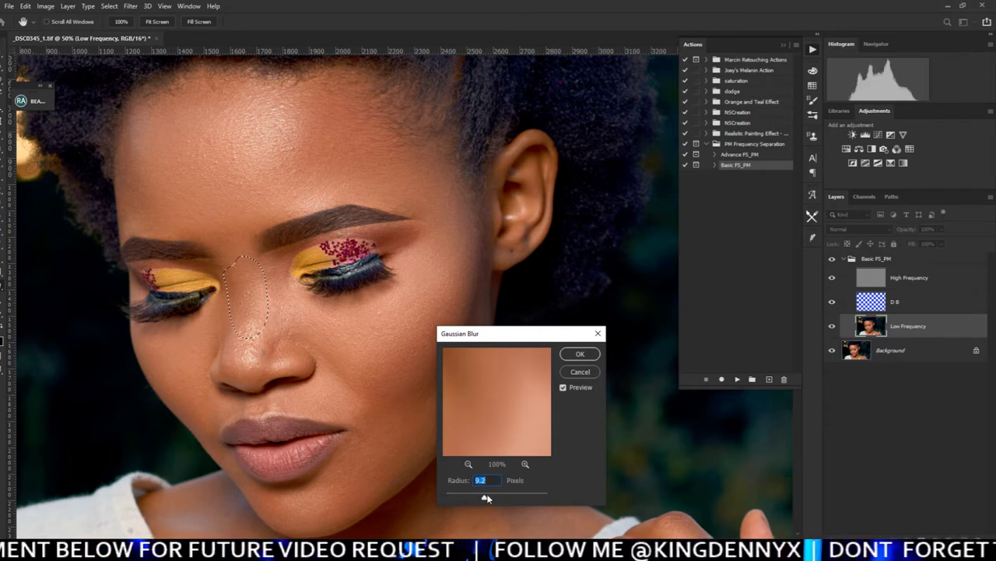
key(ctrl+minus)
key(ctrl+minus)
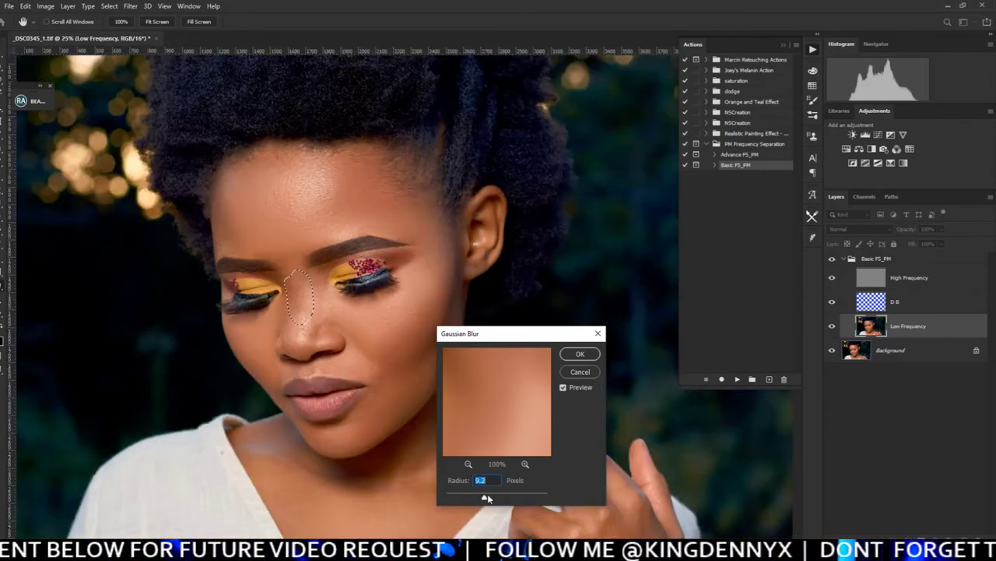
drag(487, 498, 489, 498)
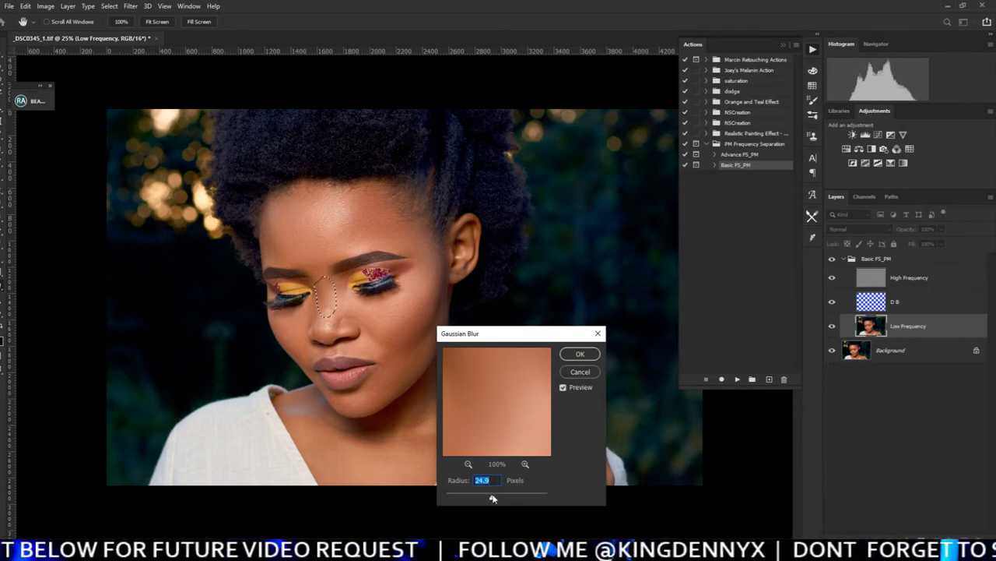
click(580, 353)
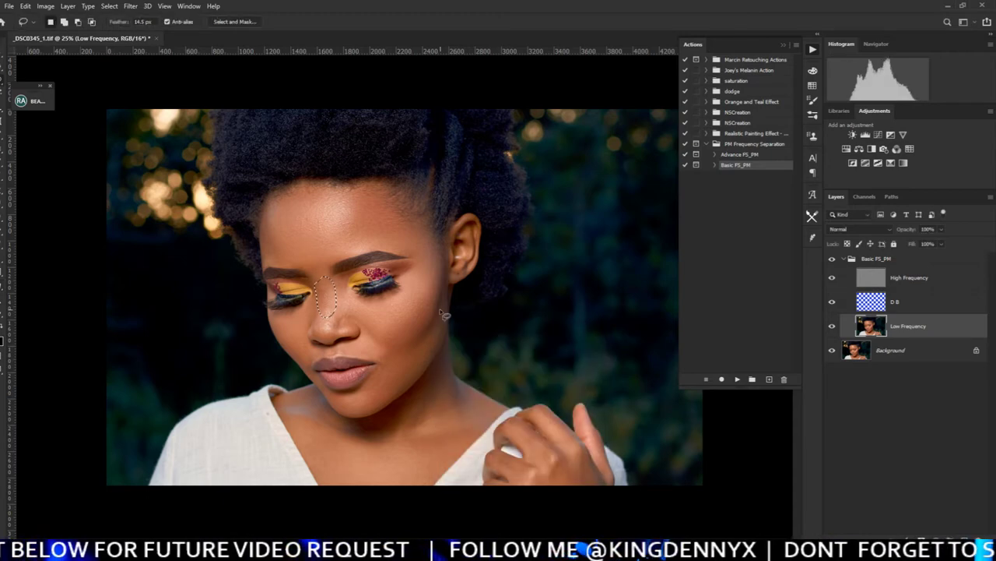
key(ctrl+plus)
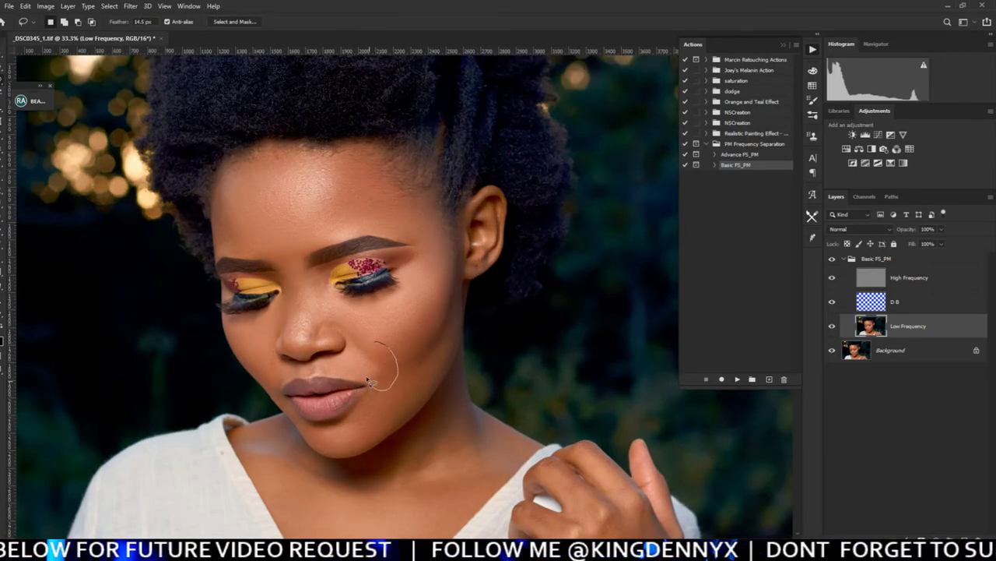
Apply a 29.1-pixel Gaussian Blur to cheek patches beside the mouth and below the eye
drag(371, 381, 369, 368)
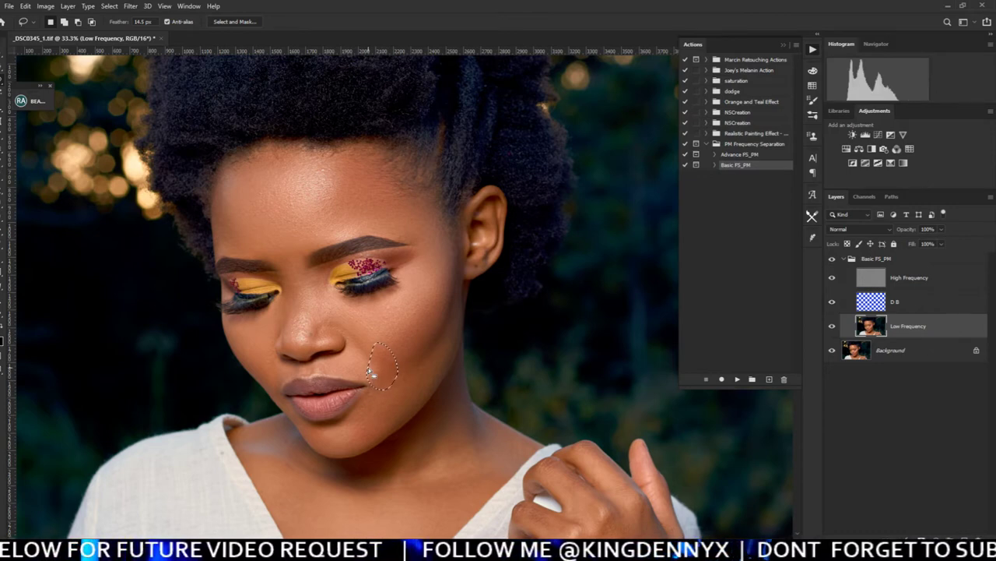
key(ctrl+alt+f)
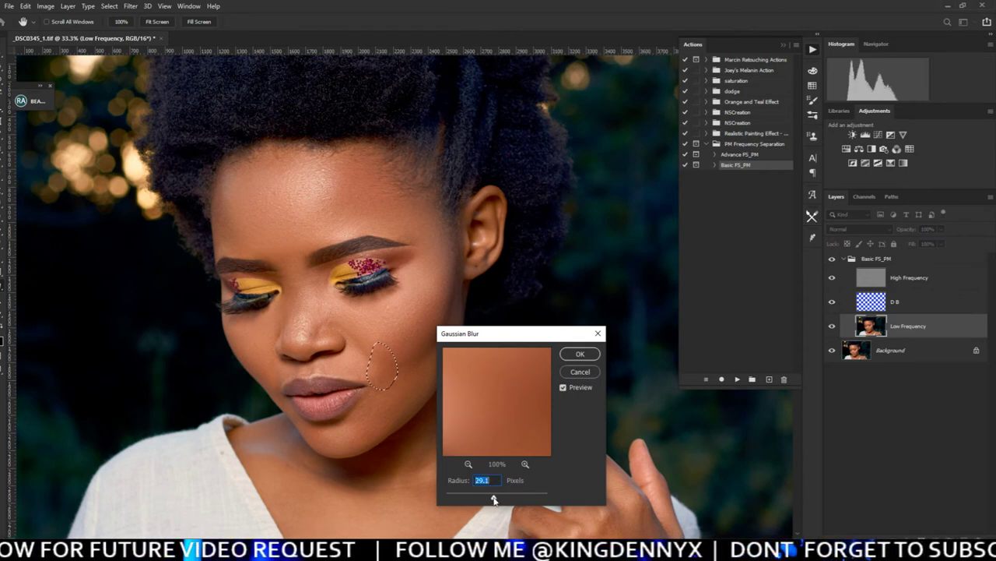
click(580, 354)
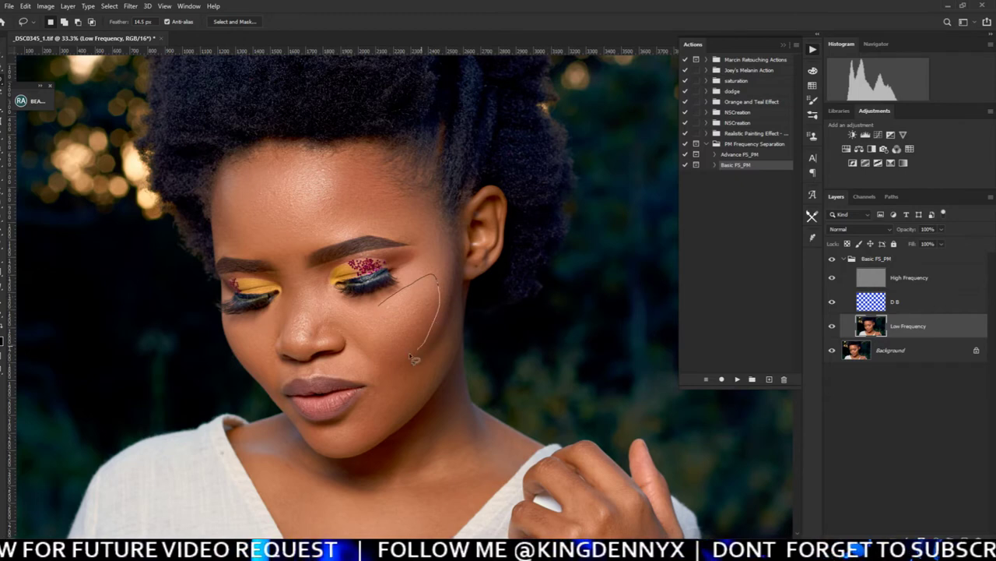
drag(350, 309, 348, 306)
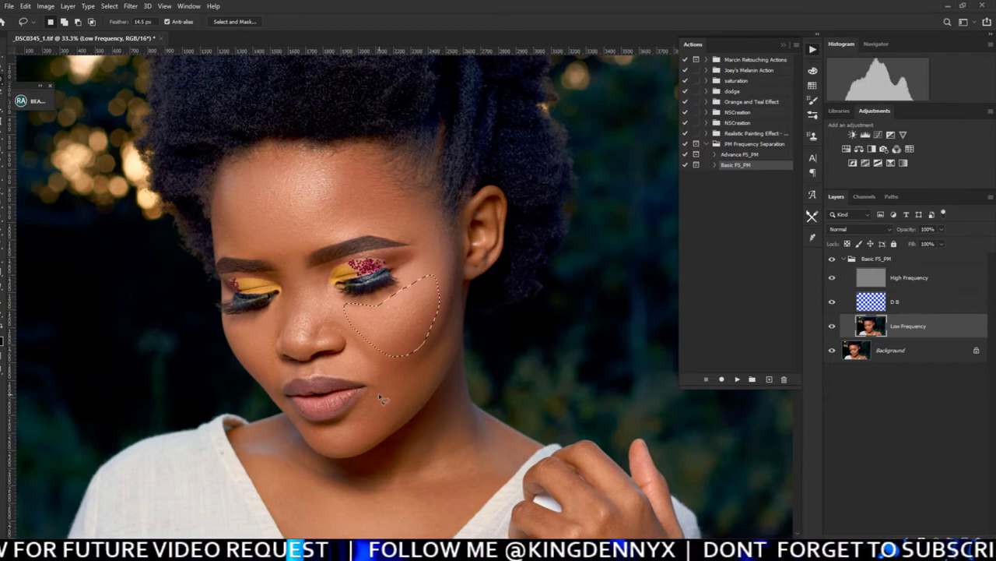
key(ctrl+alt+f)
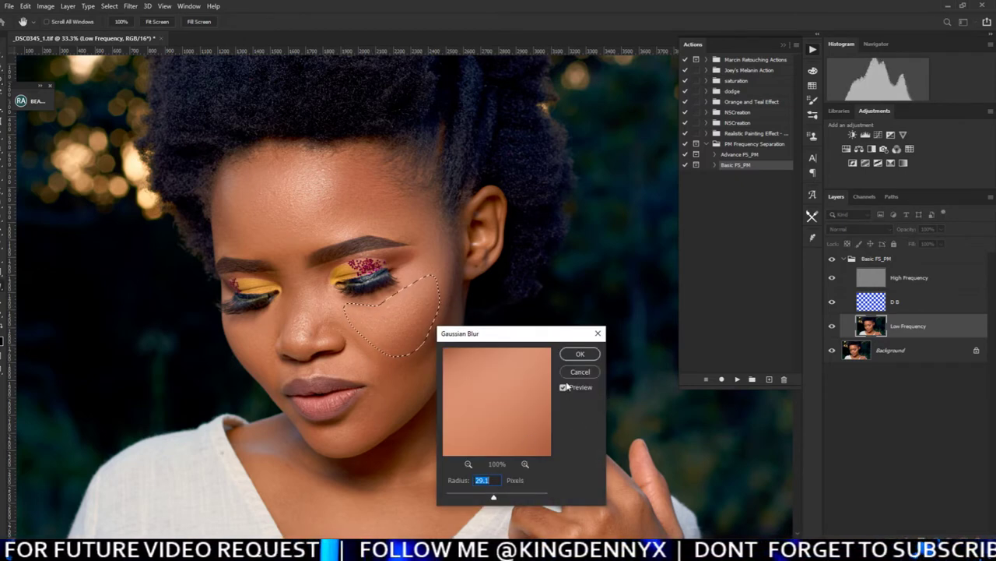
click(580, 355)
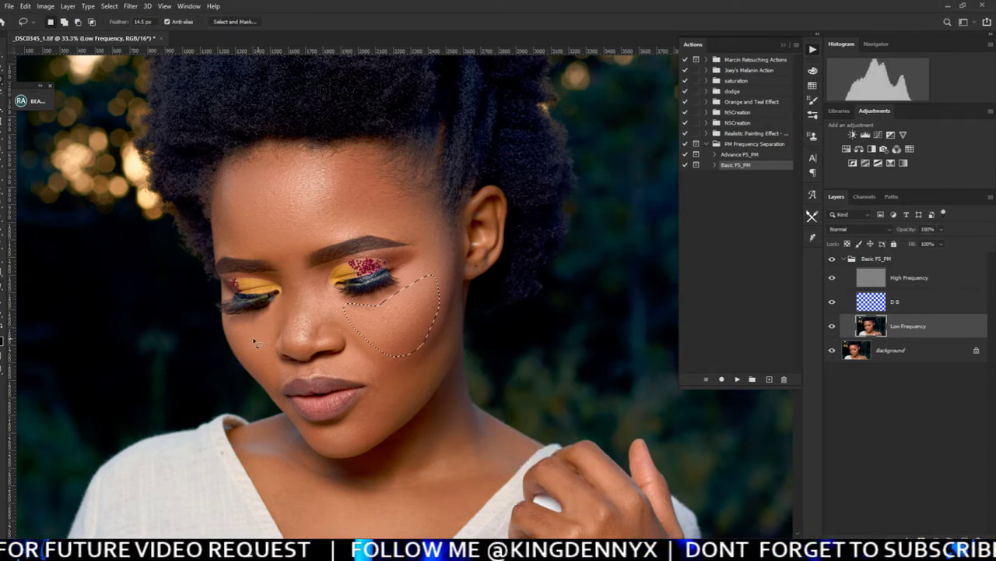
key(ctrl+d)
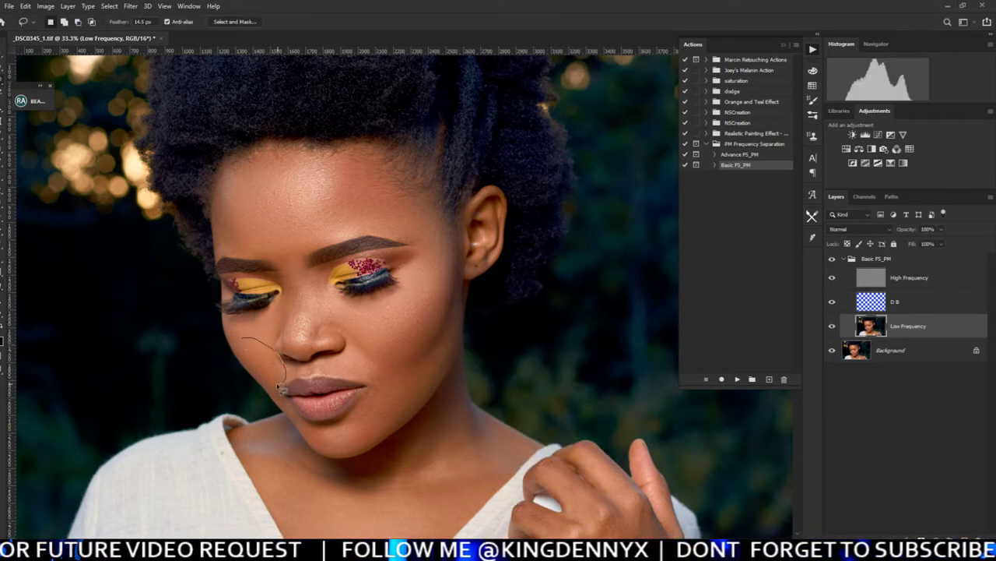
Blur the left cheek beside the mouth at 29.1 px, then open Edit > Keyboard Shortcuts
mouse_move(261, 376)
mouse_down()
mouse_move(245, 354)
mouse_move(249, 340)
mouse_move(265, 341)
mouse_move(268, 372)
mouse_up()
key(ctrl+alt+f)
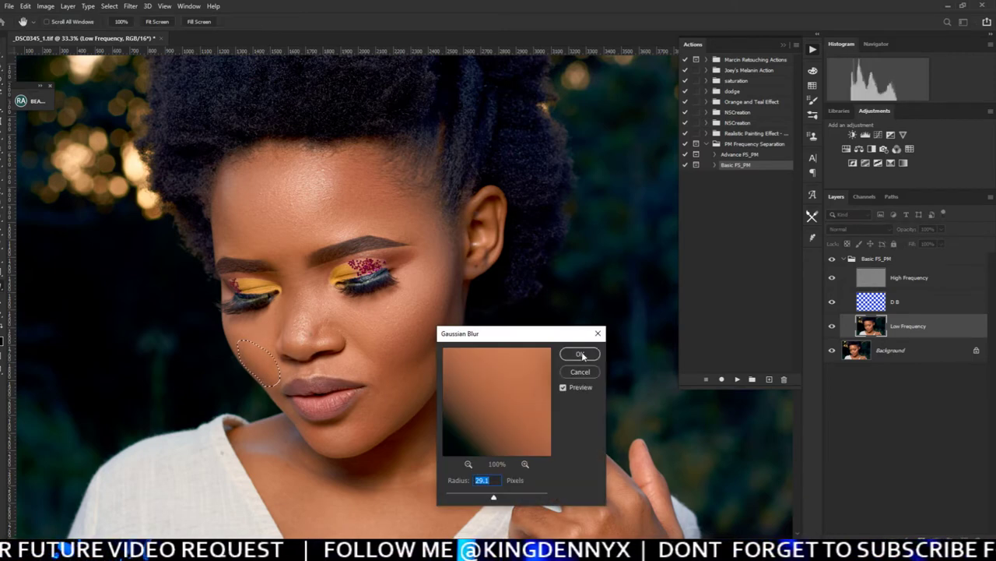
click(581, 354)
click(26, 6)
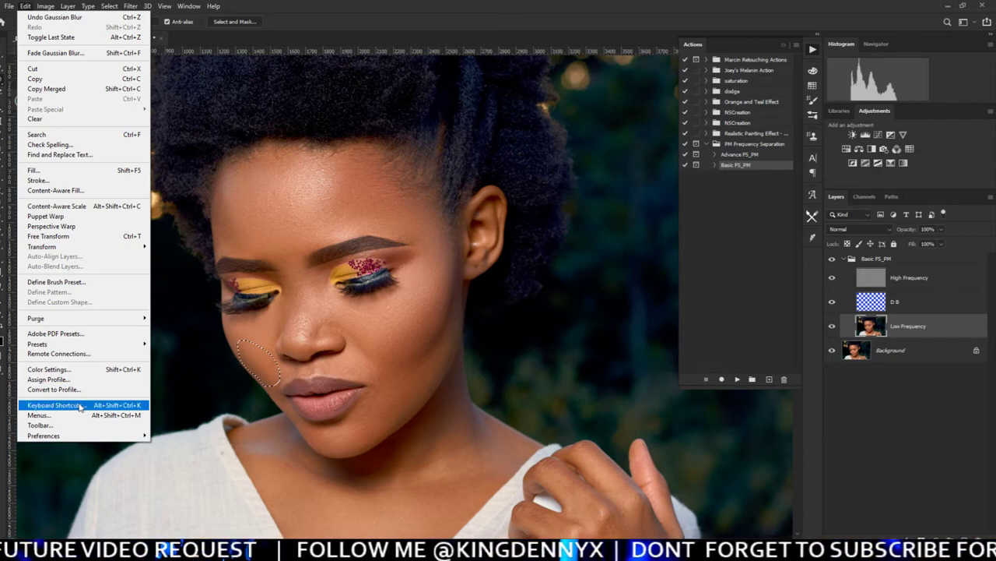
click(54, 405)
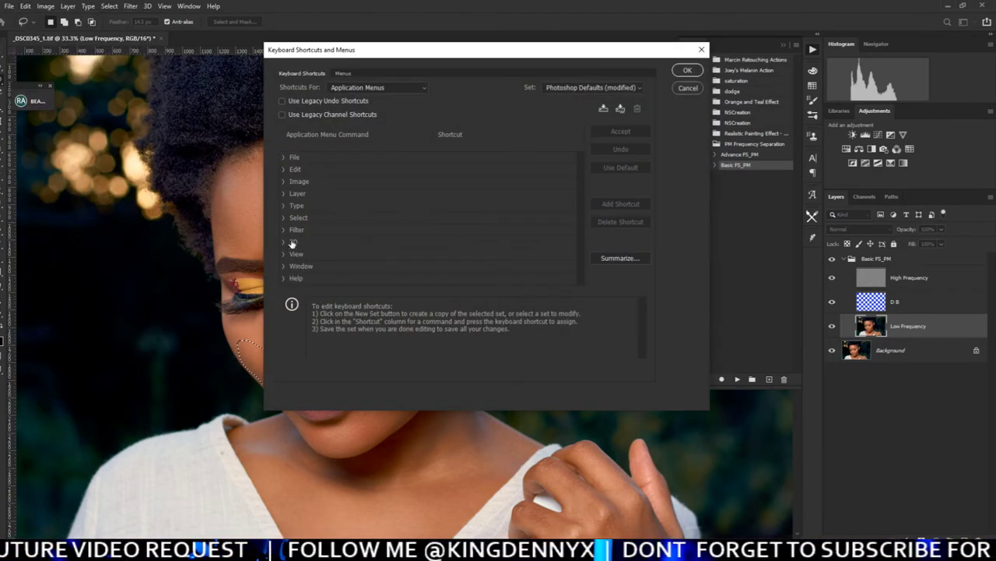
Confirm F4 as the Filter > Gaussian Blur shortcut and drop the old cheek selection
click(283, 230)
scroll(322, 238, down, 5)
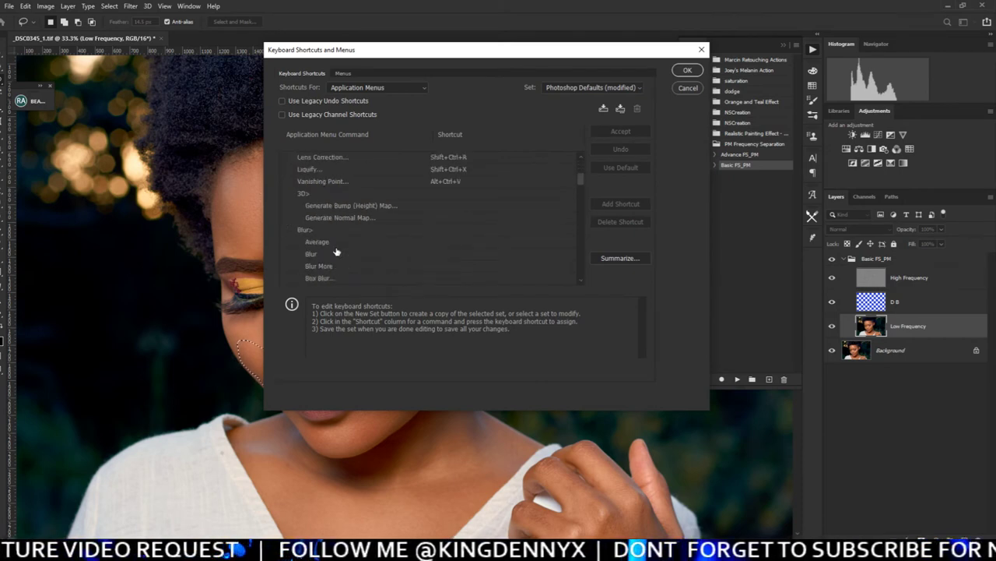
scroll(338, 237, up, 2)
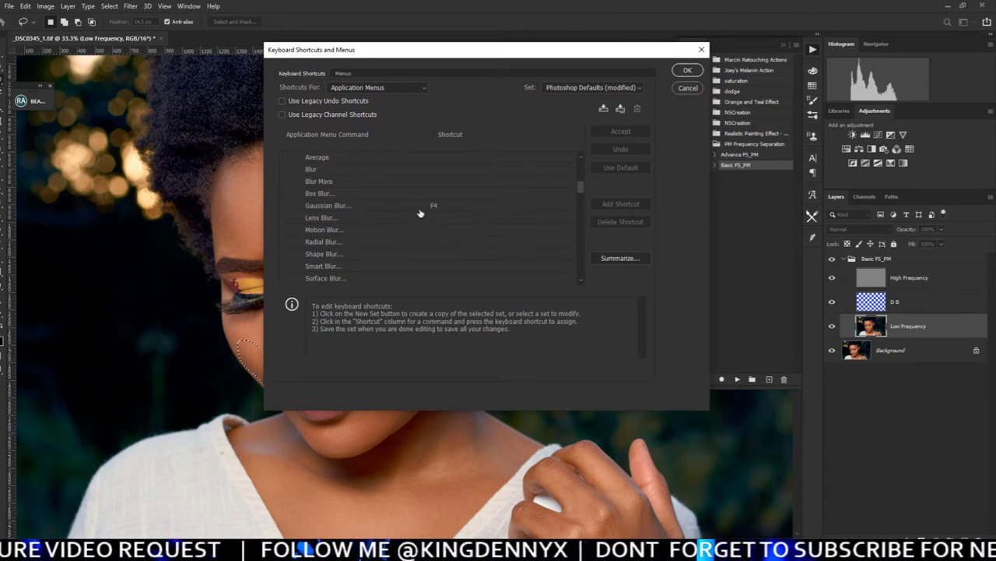
click(433, 207)
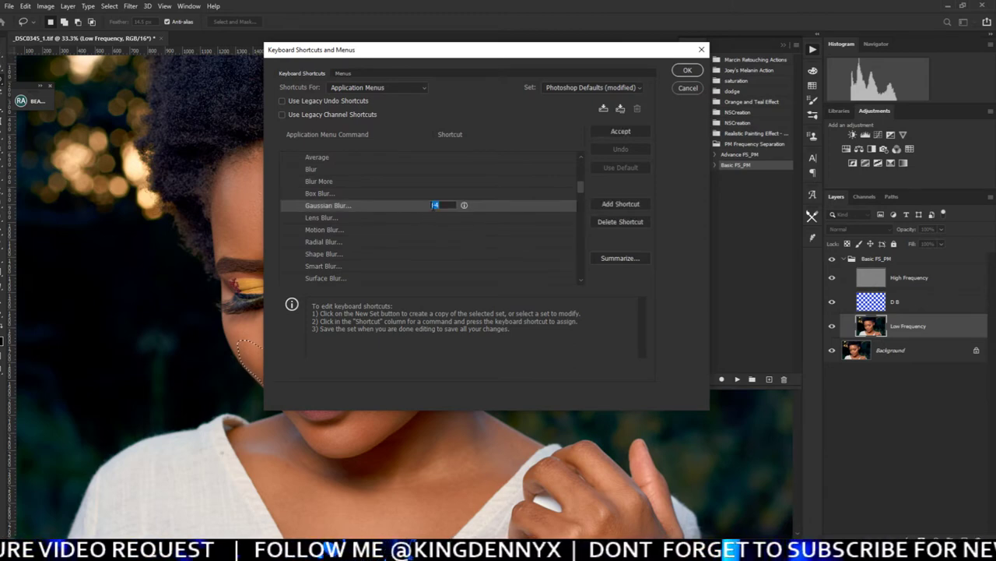
click(621, 132)
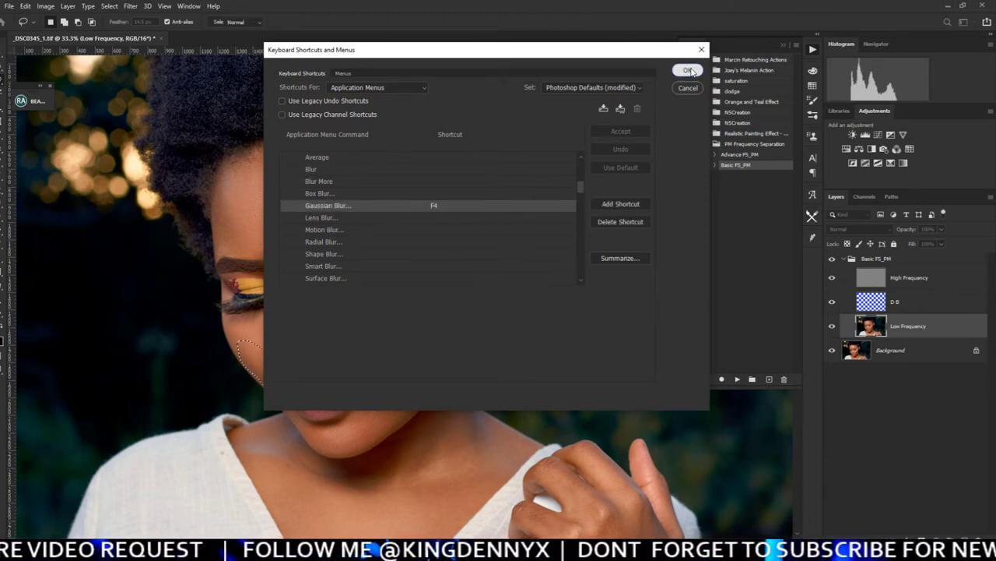
click(688, 69)
click(302, 185)
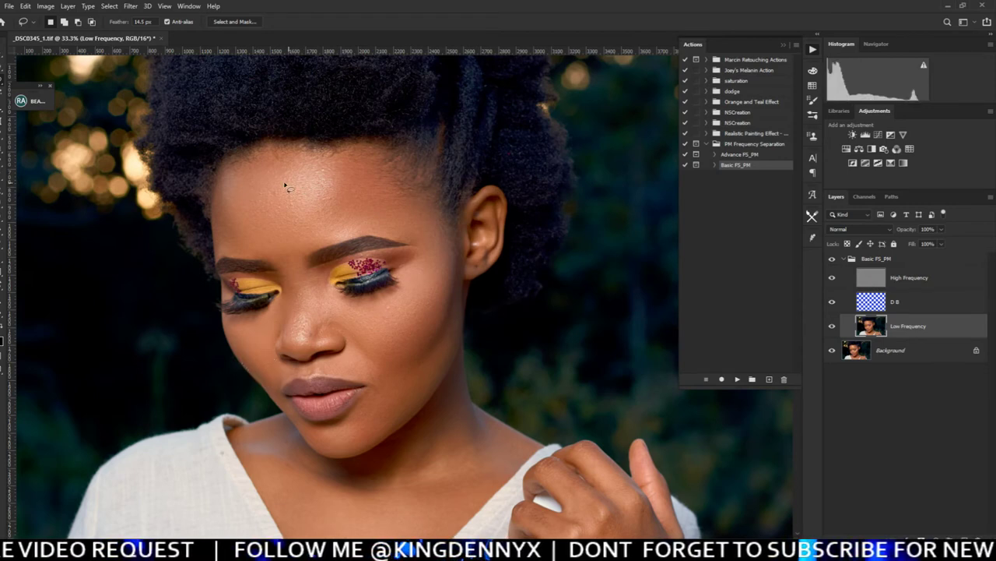
Gaussian-blur feathered patches on the left and centre of the forehead
mouse_move(221, 177)
mouse_down()
mouse_move(246, 198)
mouse_move(246, 250)
mouse_move(222, 236)
mouse_move(219, 198)
mouse_up()
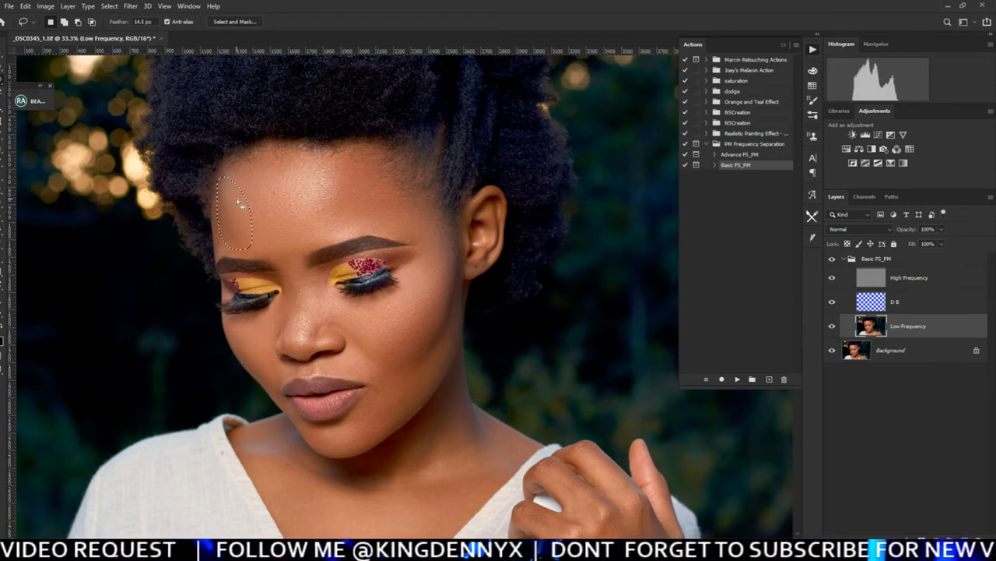
click(129, 7)
click(151, 17)
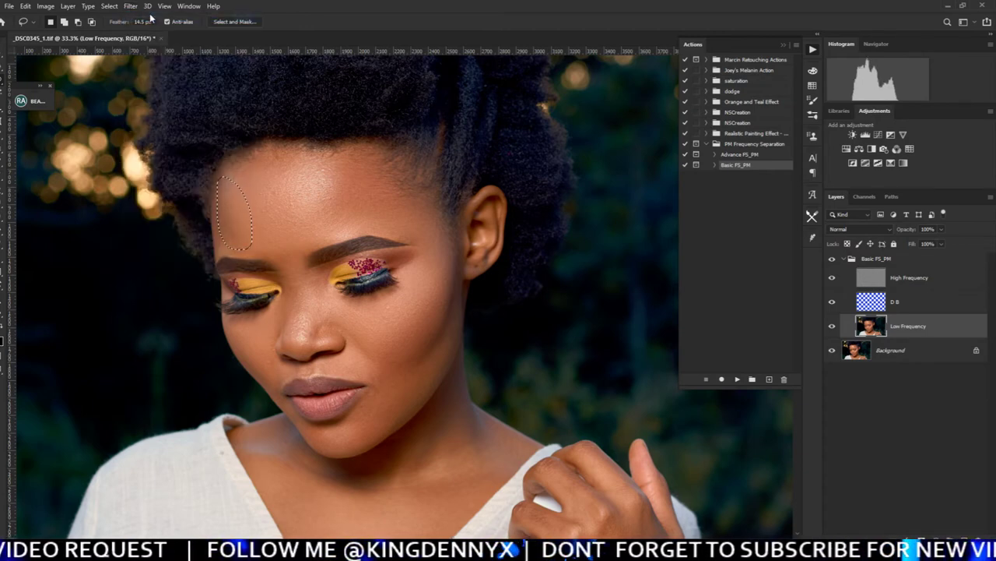
mouse_move(269, 204)
mouse_down()
mouse_move(298, 154)
mouse_move(355, 198)
mouse_move(269, 205)
mouse_up()
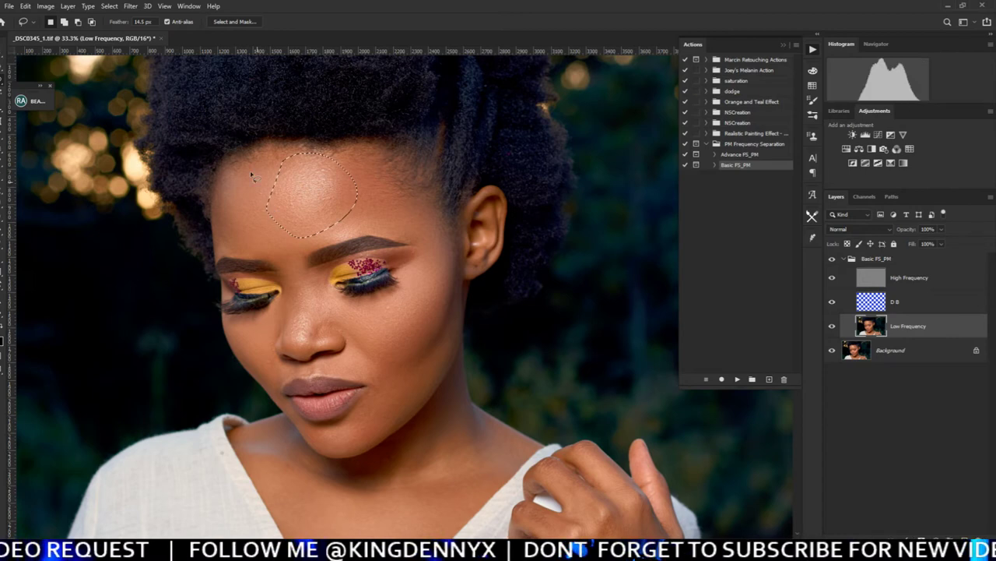
key(ctrl+alt+f)
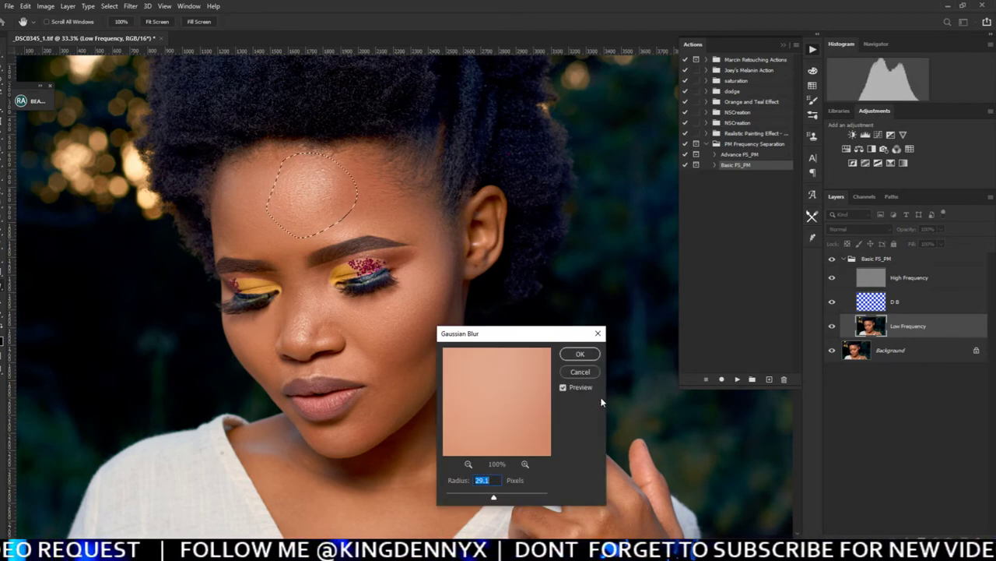
click(580, 354)
key(ctrl+d)
Blur the right temple and the brow area down to the nose bridge
mouse_move(380, 162)
mouse_down()
mouse_move(408, 192)
mouse_move(410, 220)
mouse_move(372, 228)
mouse_move(355, 194)
mouse_up()
key(ctrl+alt+f)
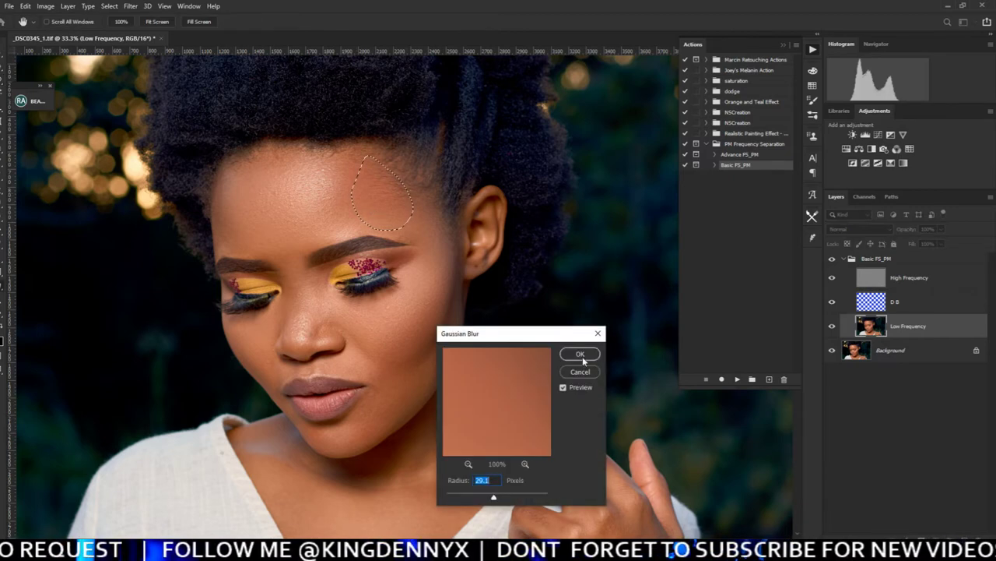
click(581, 353)
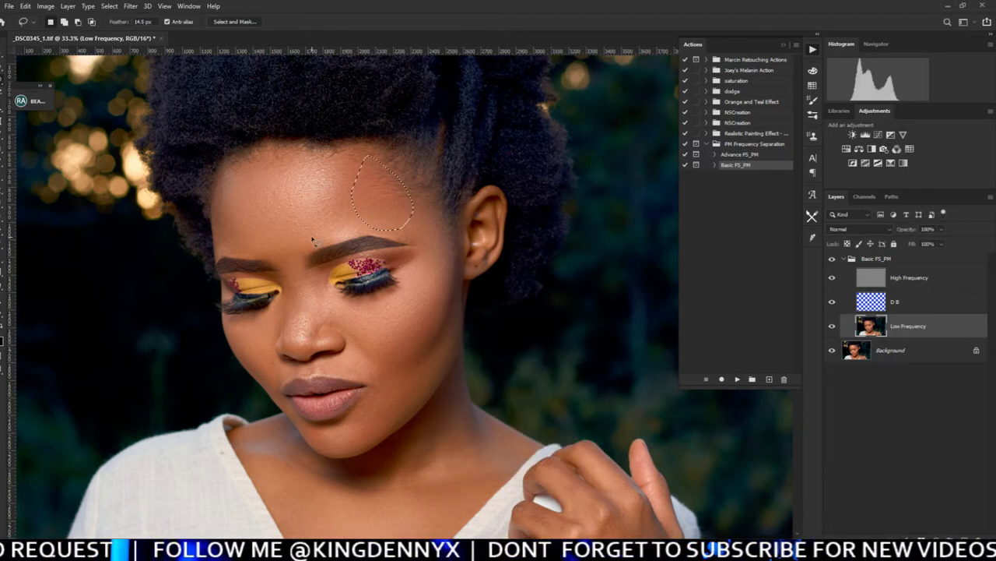
key(ctrl+d)
mouse_move(270, 221)
mouse_down()
mouse_move(313, 235)
mouse_move(304, 265)
mouse_move(279, 271)
mouse_move(260, 235)
mouse_up()
key(ctrl+alt+f)
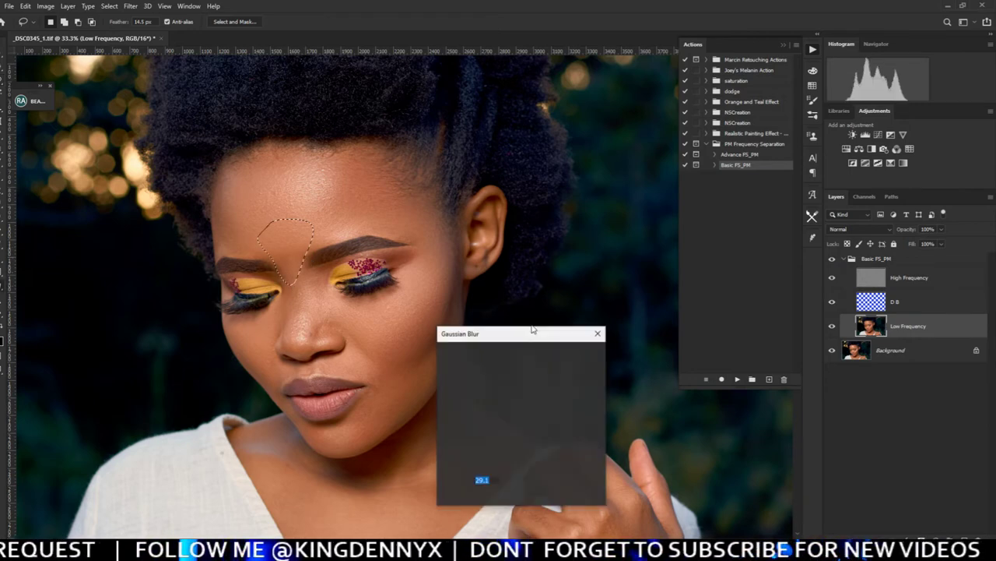
click(595, 355)
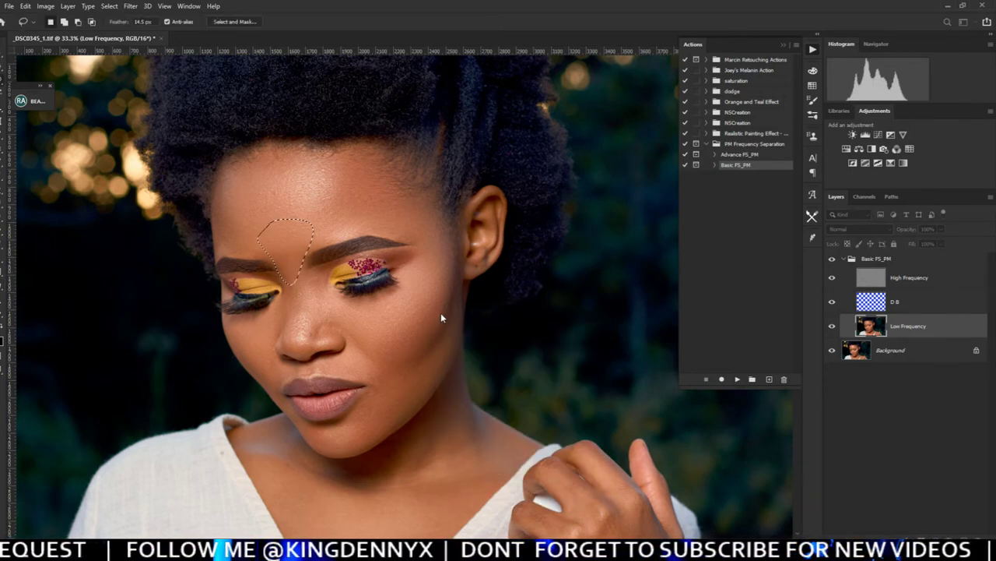
key(ctrl+d)
Blur the nose bridge, the cheek above the upper lip and a chin patch
mouse_move(314, 270)
mouse_down()
mouse_move(332, 302)
mouse_move(322, 322)
mouse_move(305, 272)
mouse_up()
key(ctrl+alt+f)
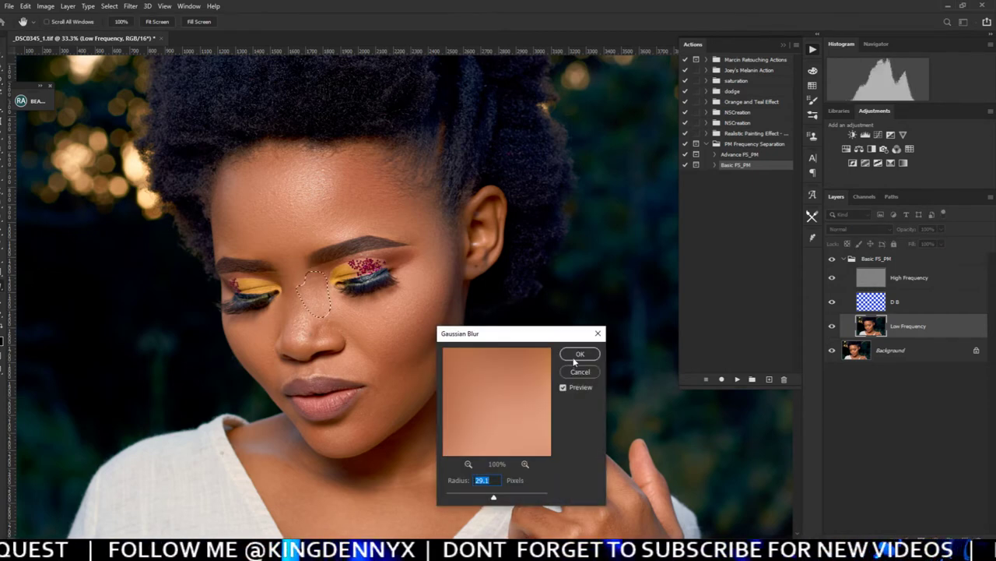
click(580, 354)
mouse_move(254, 357)
mouse_down()
mouse_move(281, 396)
mouse_move(253, 358)
mouse_up()
key(ctrl+alt+f)
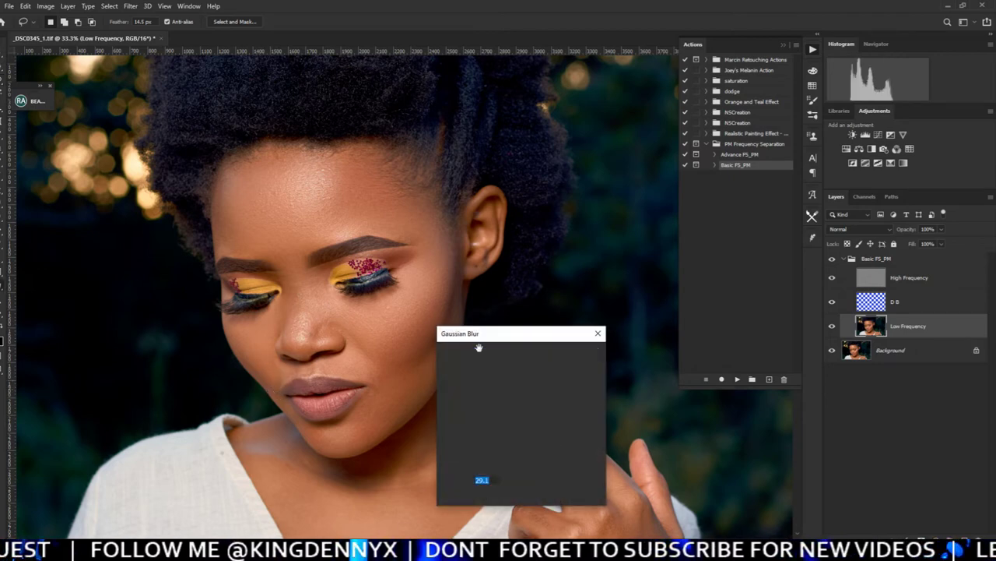
key(Return)
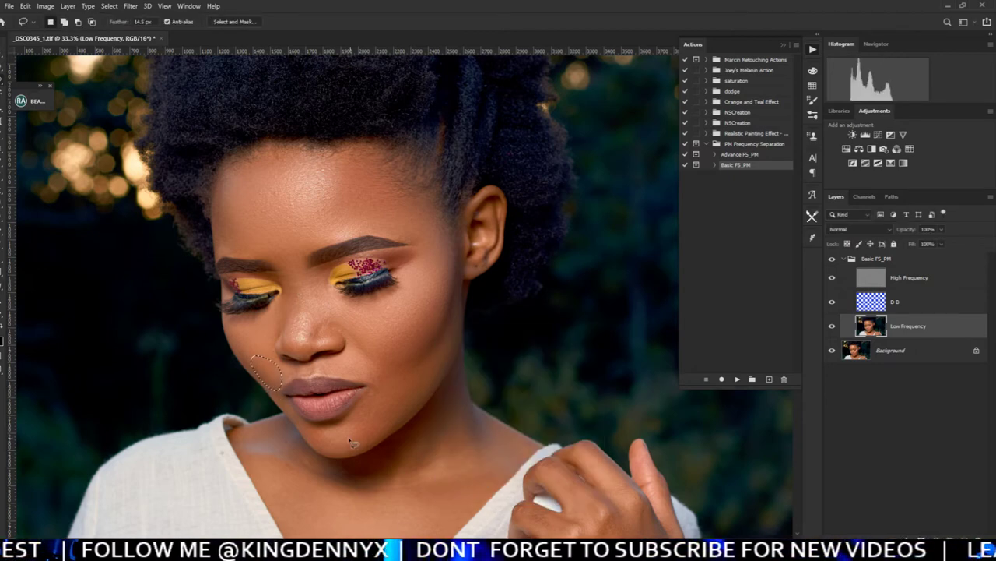
drag(352, 447, 345, 430)
key(ctrl+alt+f)
click(579, 355)
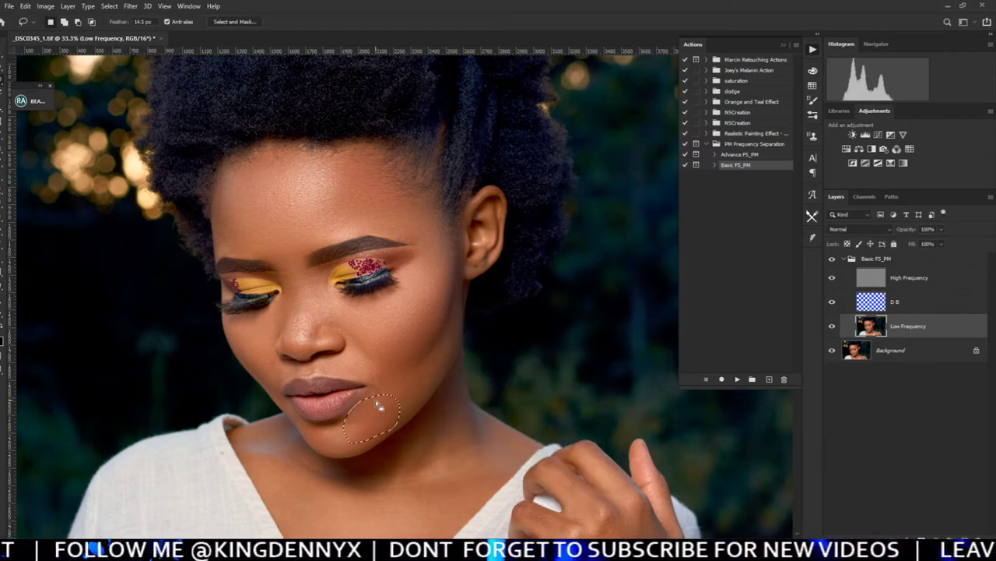
Soften another cheek patch with a gentler 15.3-pixel Gaussian Blur, then deselect
mouse_move(421, 319)
mouse_down()
mouse_move(438, 278)
mouse_move(454, 273)
mouse_move(454, 342)
mouse_move(429, 372)
mouse_move(408, 364)
mouse_up()
key(ctrl+alt+f)
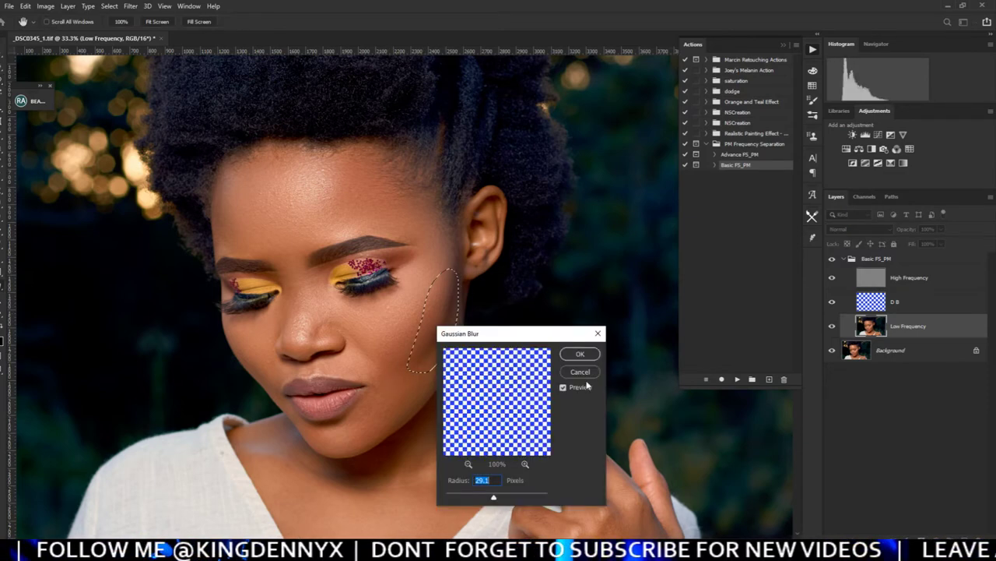
drag(522, 334, 643, 303)
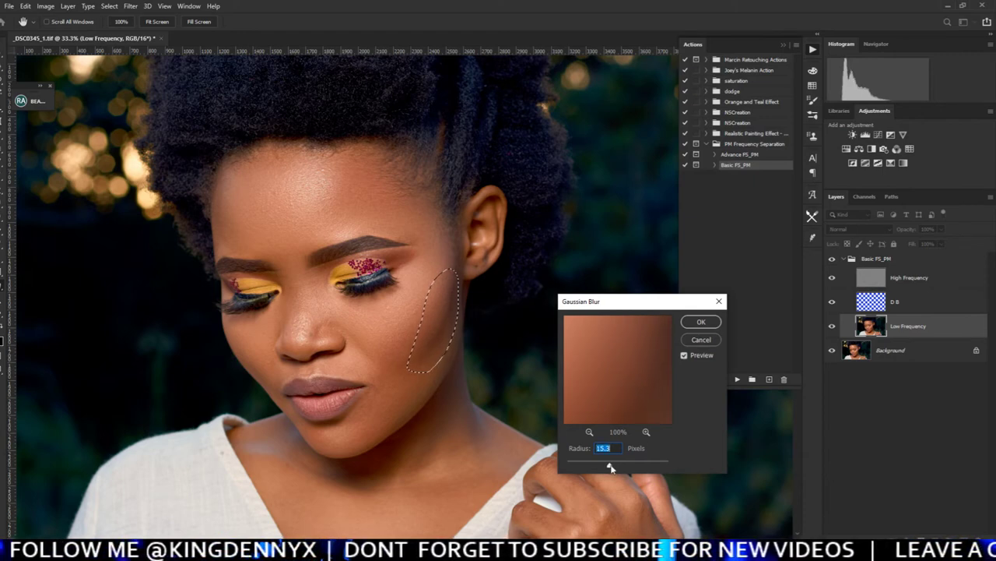
click(700, 322)
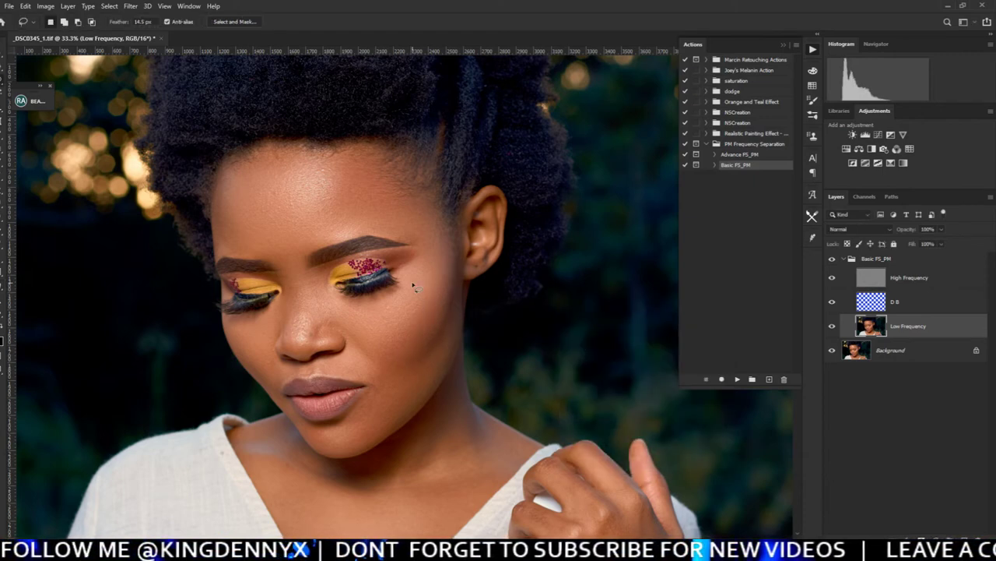
key(ctrl+d)
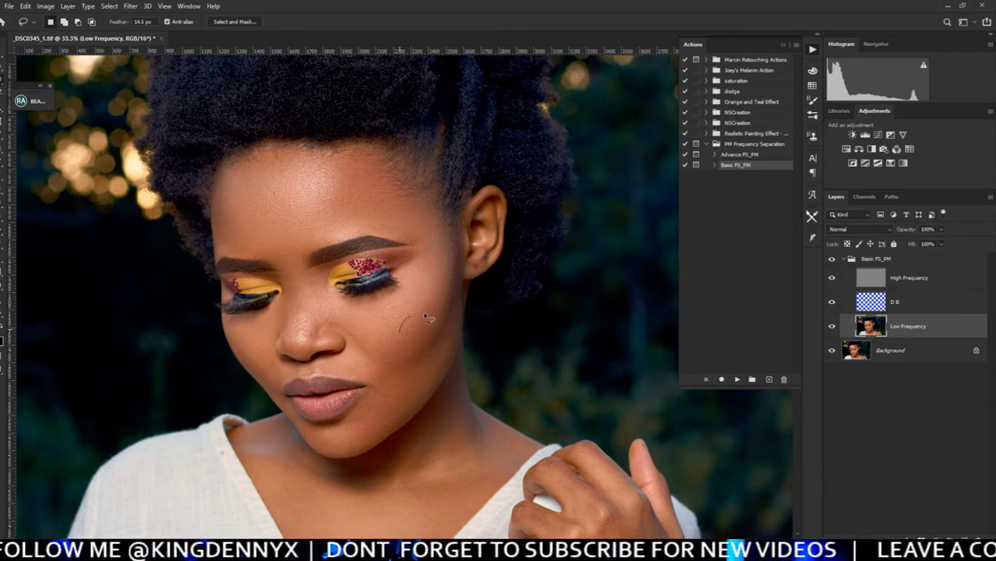
drag(396, 361, 397, 336)
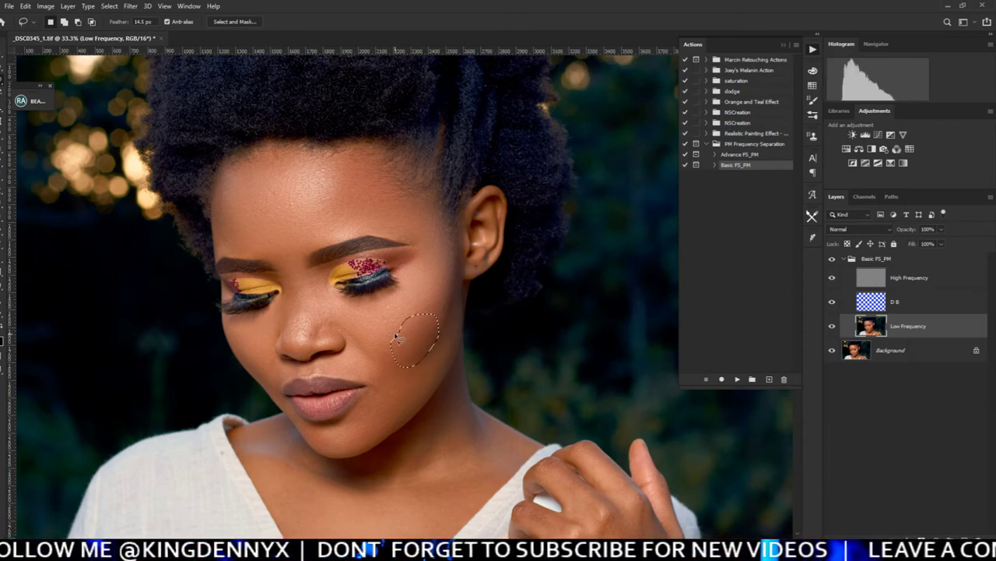
key(ctrl+d)
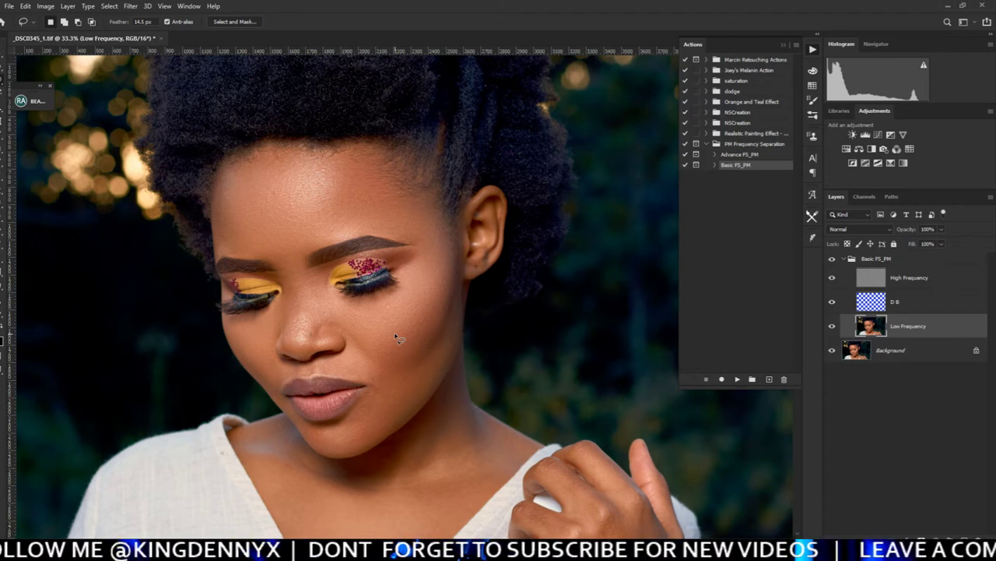
scroll(394, 332, down, 1)
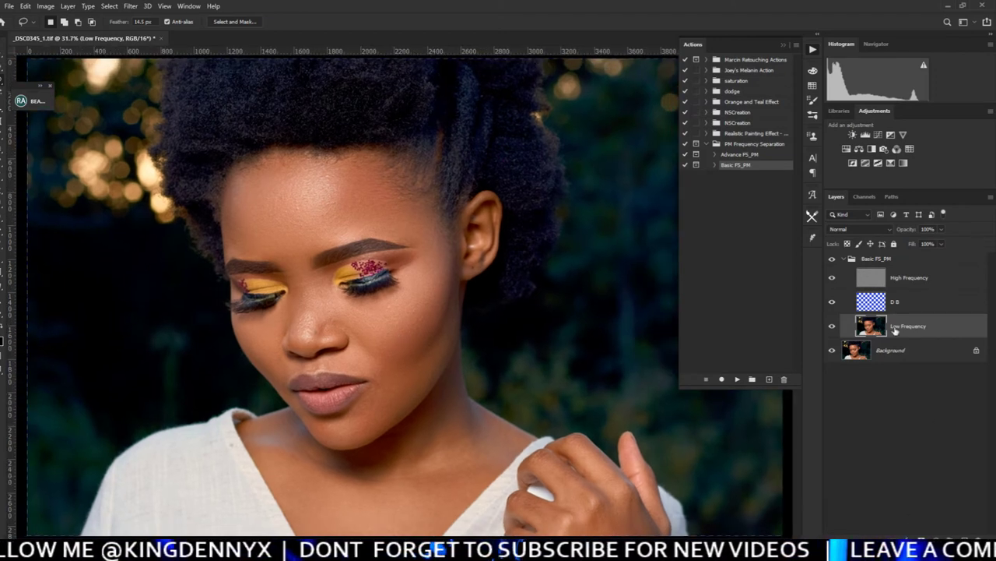
Toggle the Basic FS_PM group for a before/after view and select the High Frequency layer
click(833, 259)
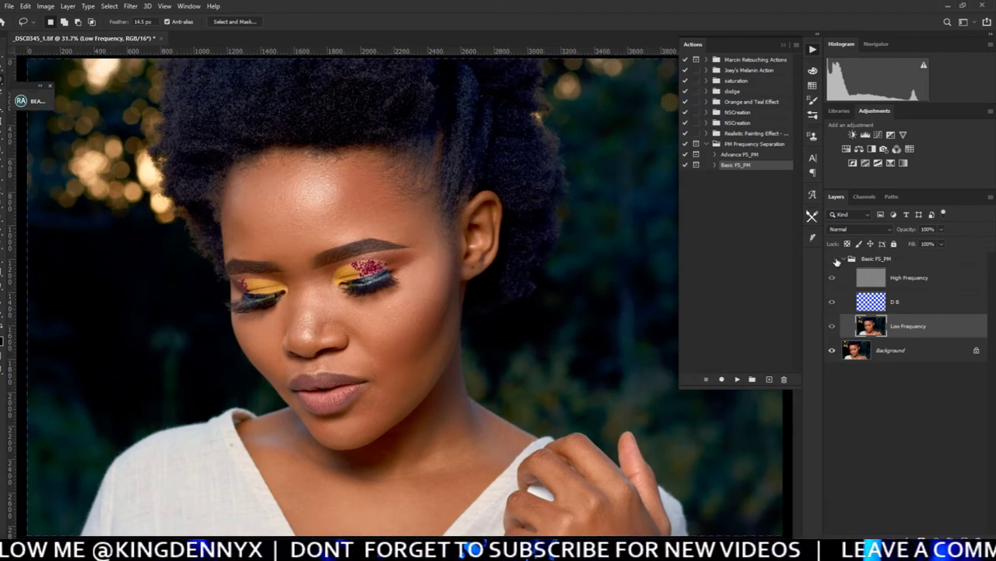
click(834, 259)
click(834, 259)
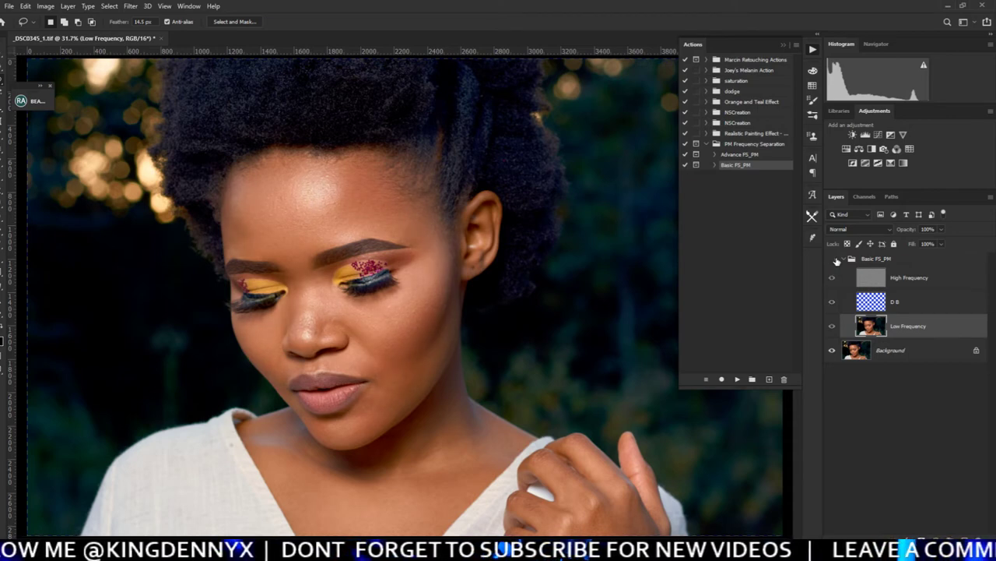
click(834, 259)
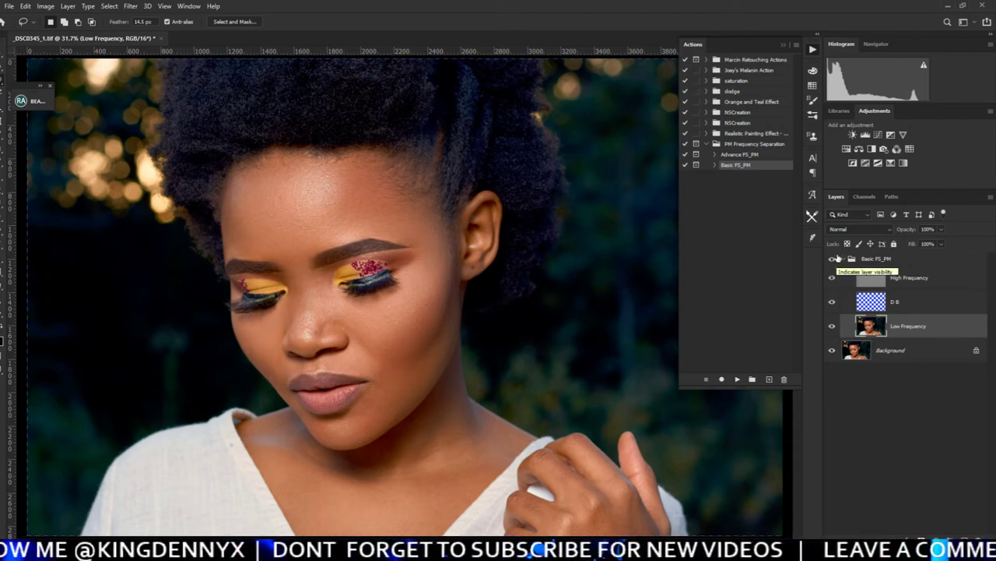
click(953, 278)
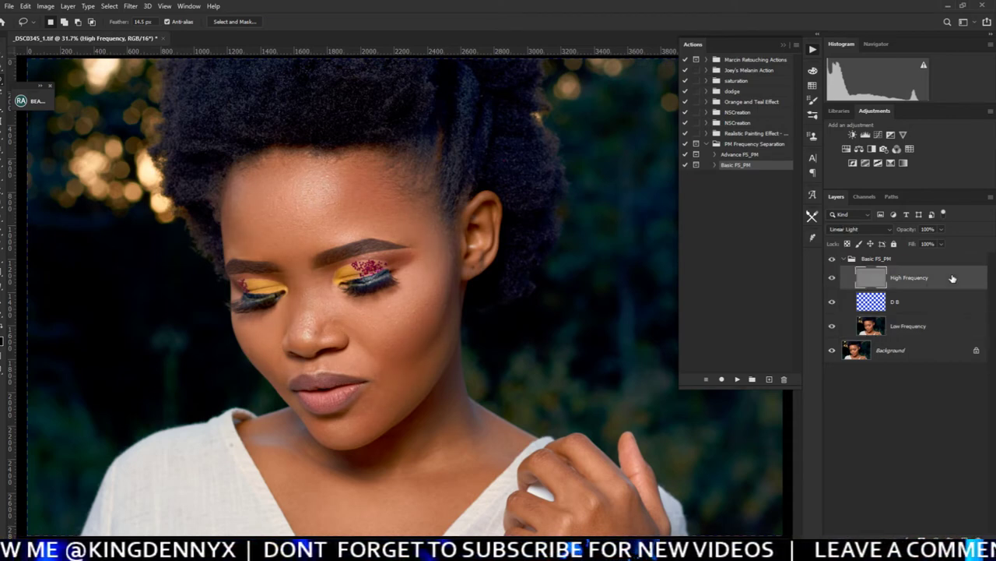
Close the Actions panel, zoom to 100% on the forehead and take the Clone Stamp
key(ctrl+plus)
key(ctrl+plus)
key(ctrl+plus)
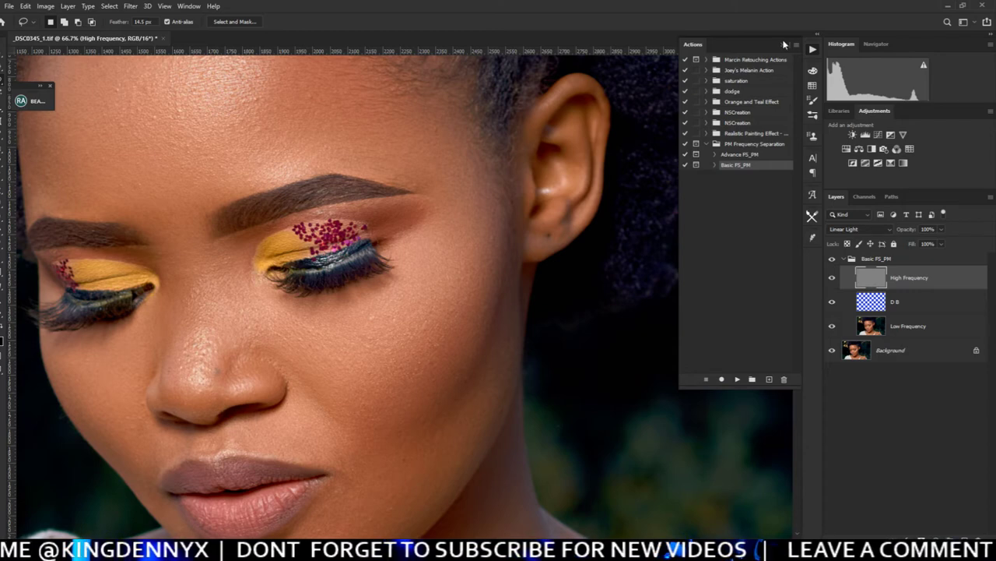
click(785, 44)
scroll(791, 234, up, 3)
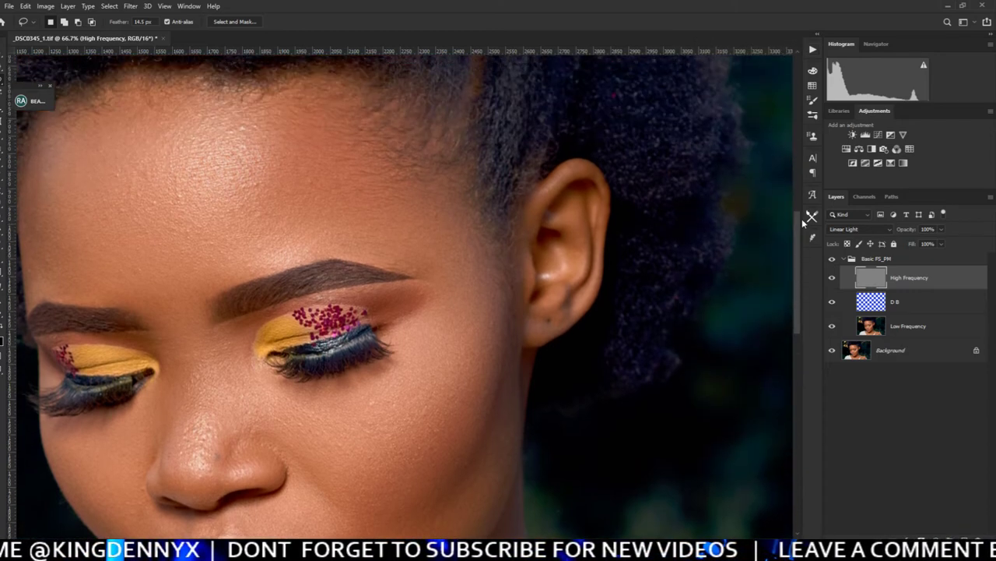
scroll(483, 498, left, 4)
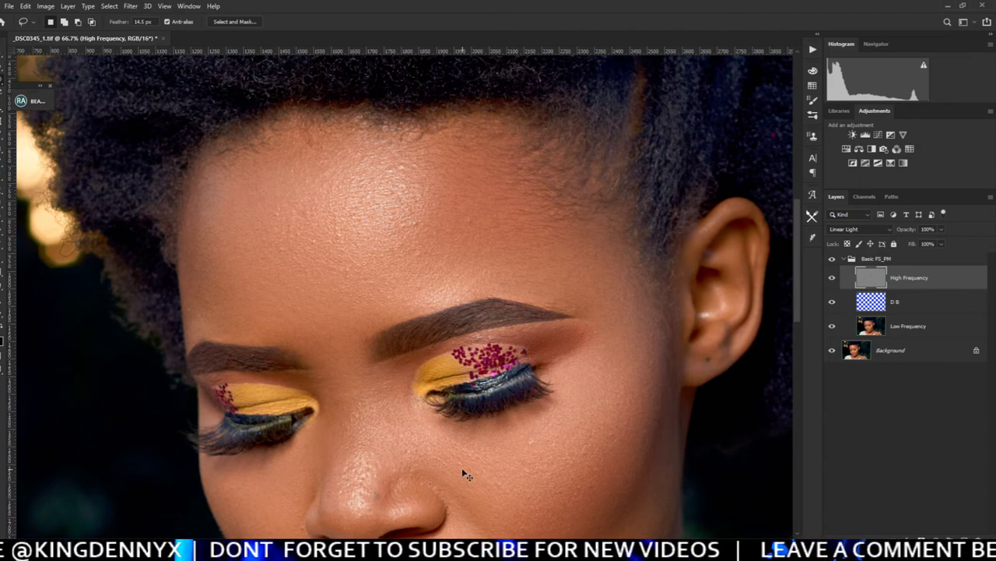
key(ctrl+plus)
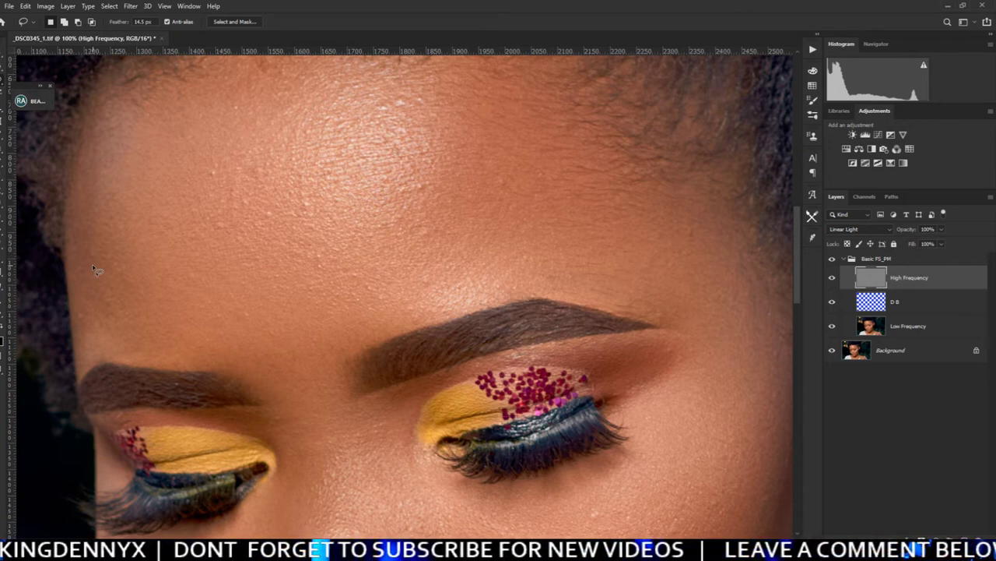
key(s)
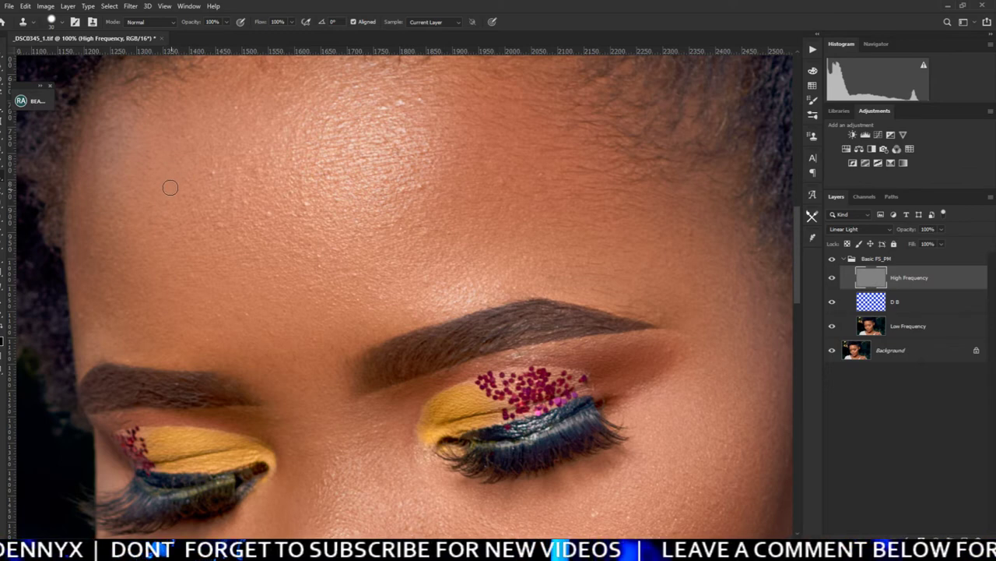
Set Clone Stamp hardness to 50% and clone clean texture over forehead blemishes
click(213, 173)
click(505, 214)
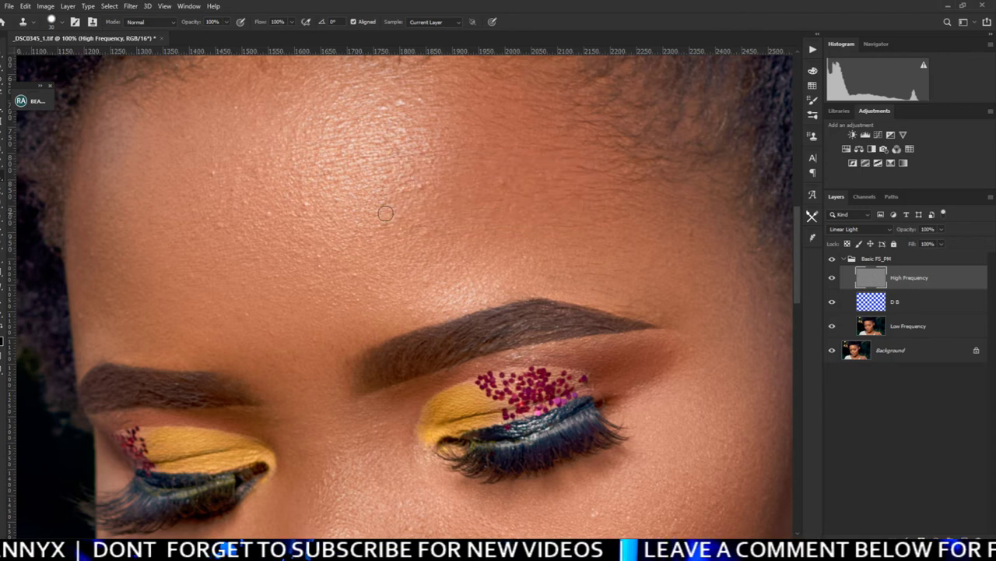
right_click(327, 210)
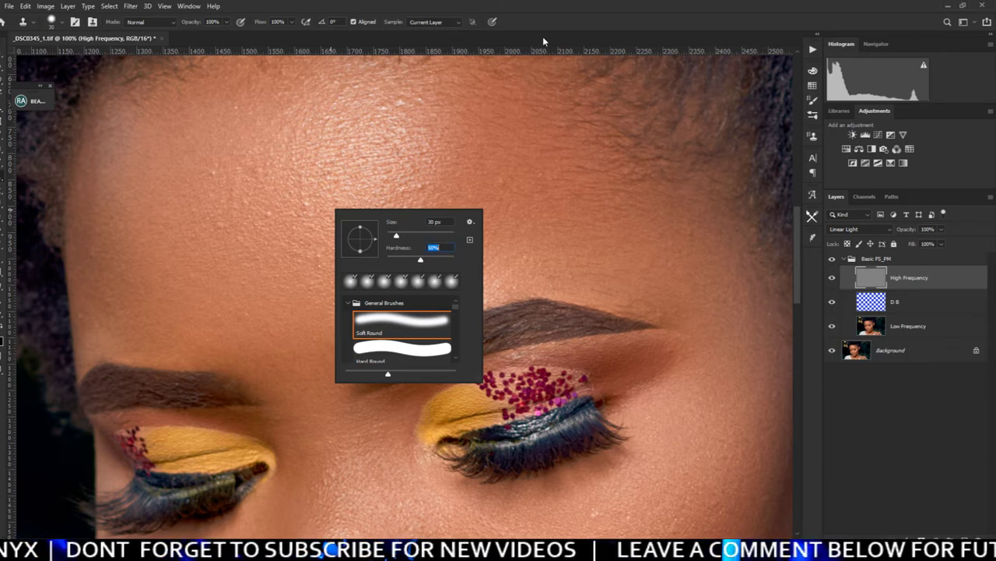
key(Return)
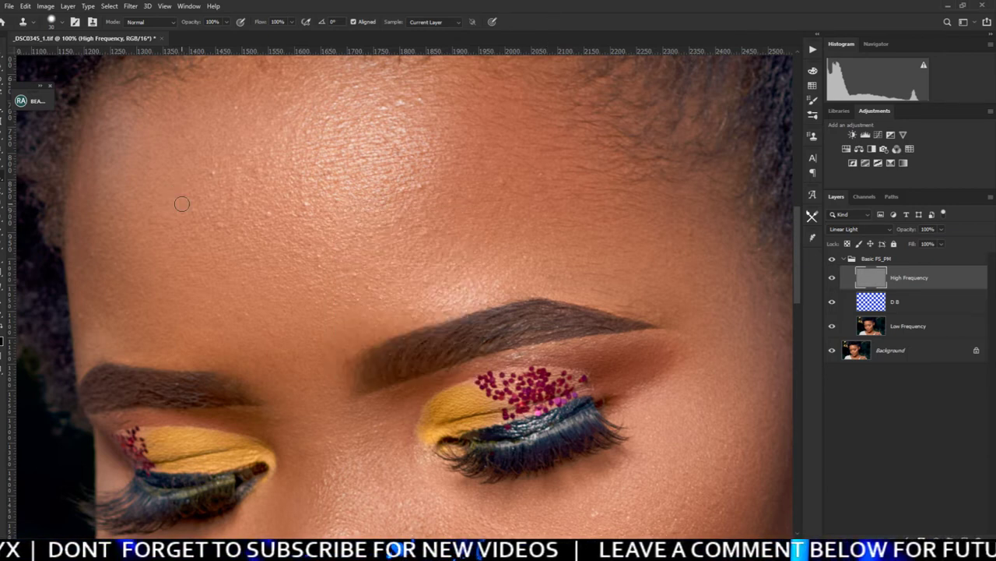
alt+click(218, 168)
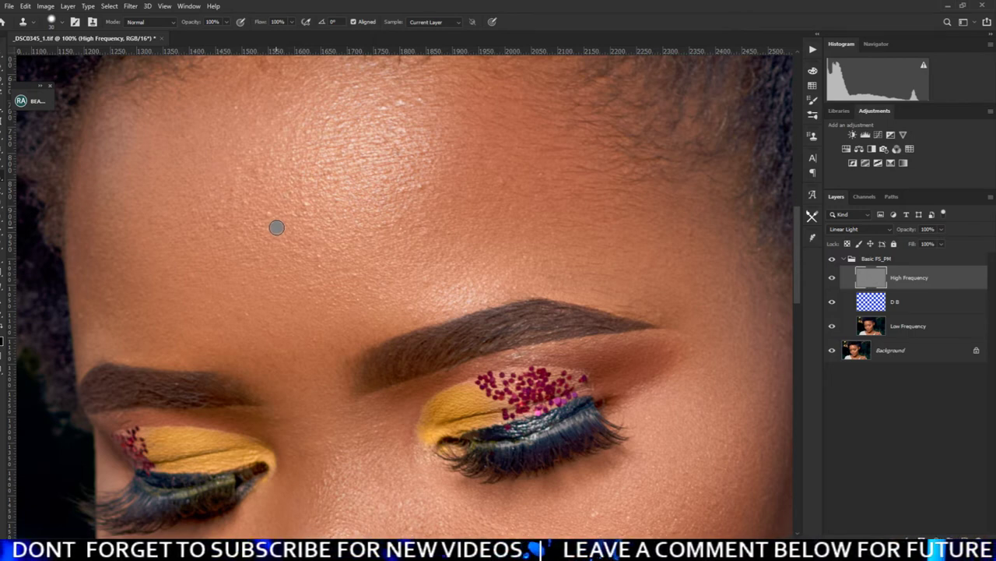
alt+click(463, 184)
drag(423, 185, 409, 190)
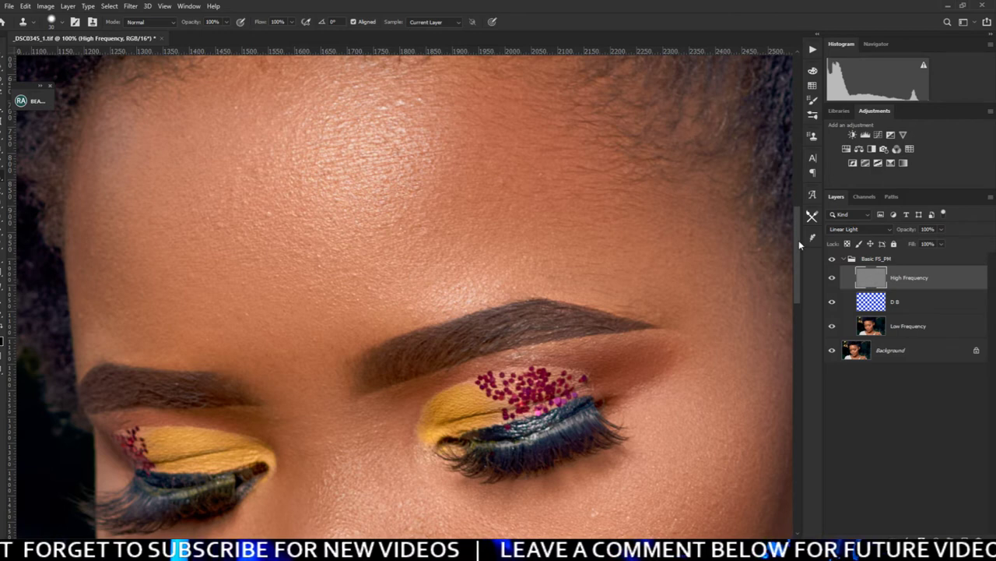
drag(799, 240, 797, 221)
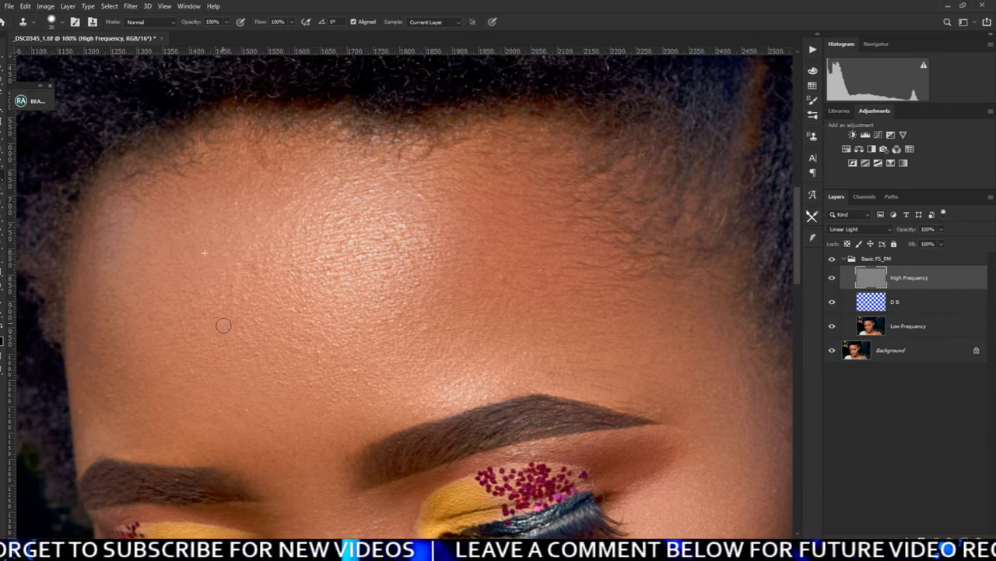
drag(798, 265, 808, 345)
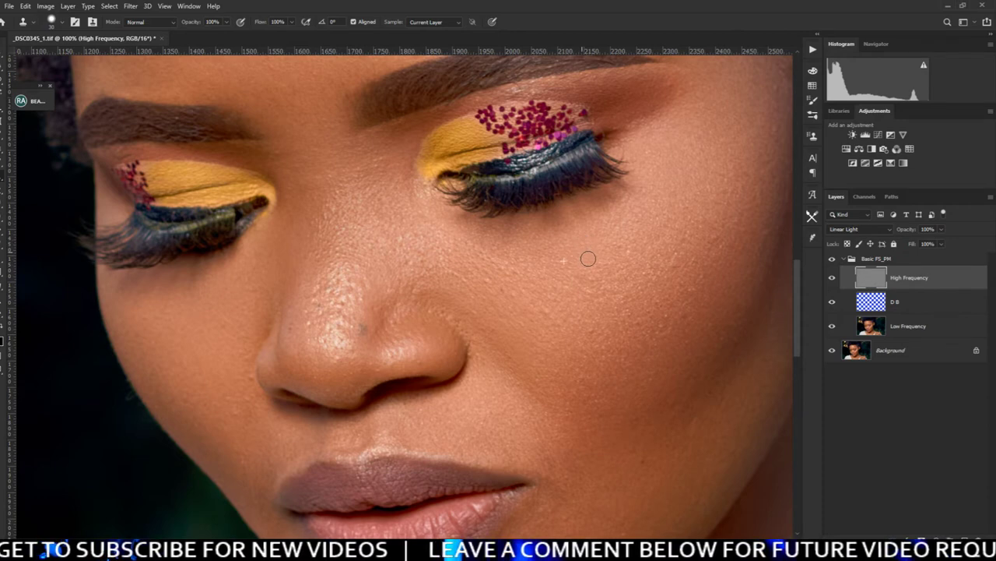
Lower hardness to 21% and clone clean skin onto the cheek and beside the nose
alt+click(461, 273)
right_click(483, 298)
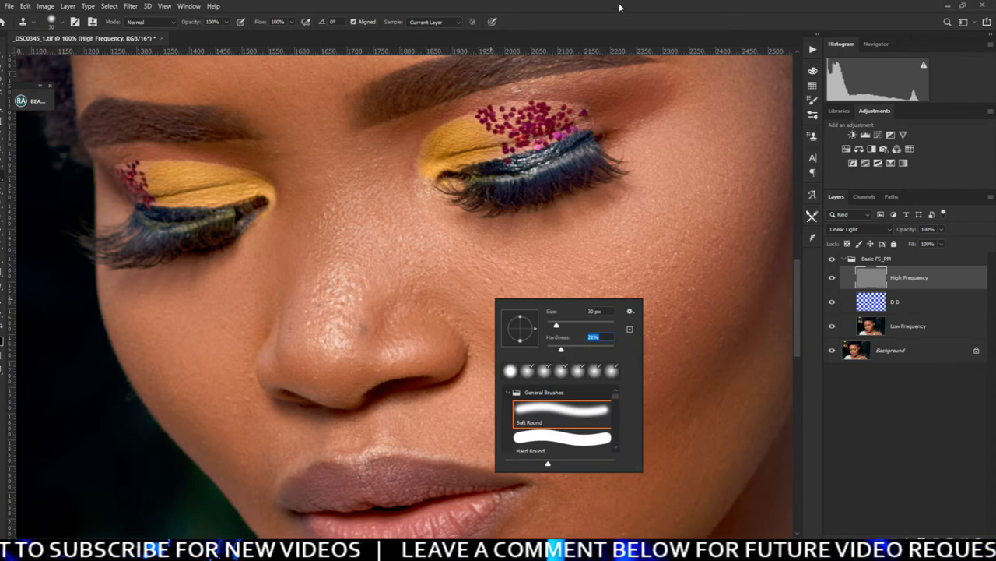
key(Return)
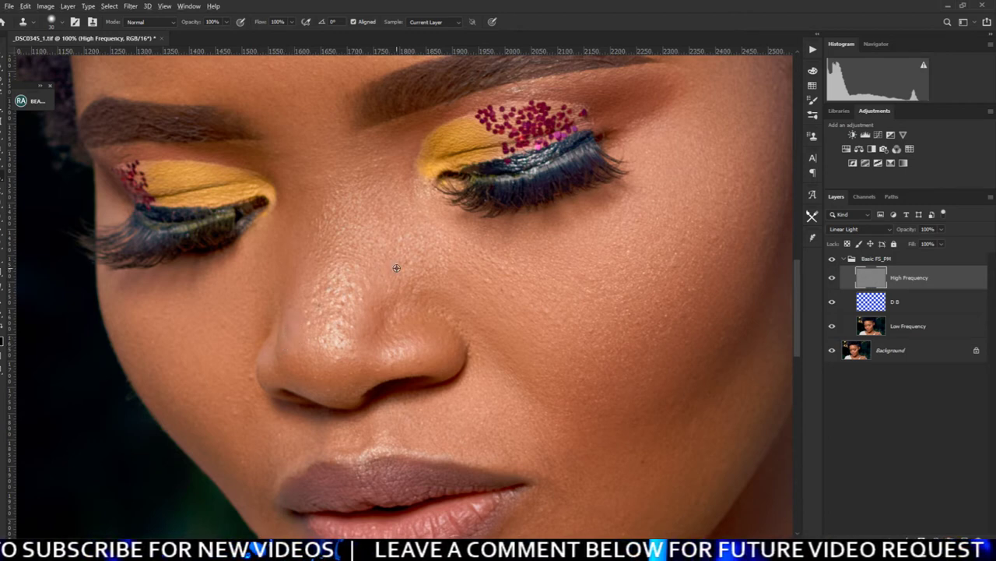
alt+click(330, 206)
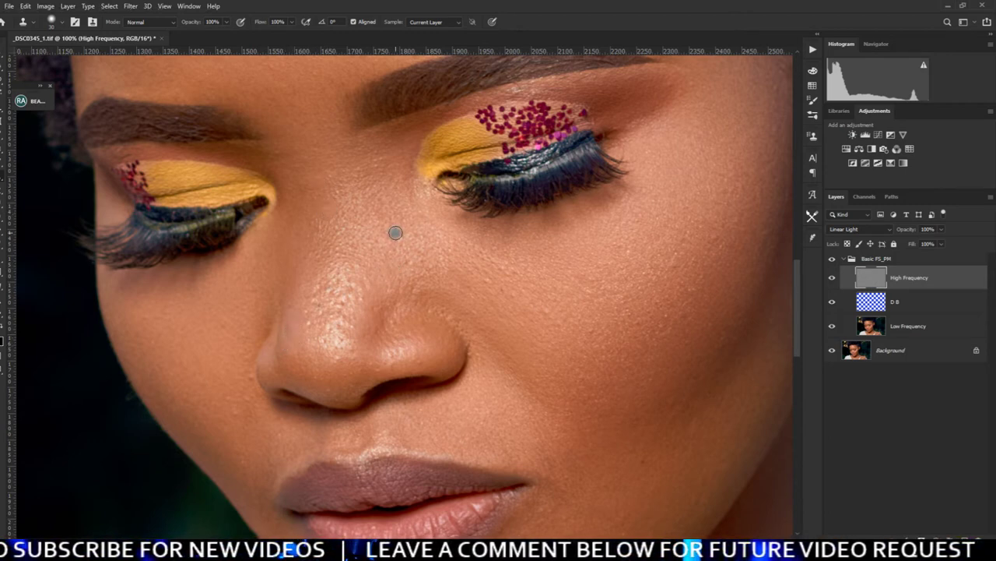
key(ctrl+0)
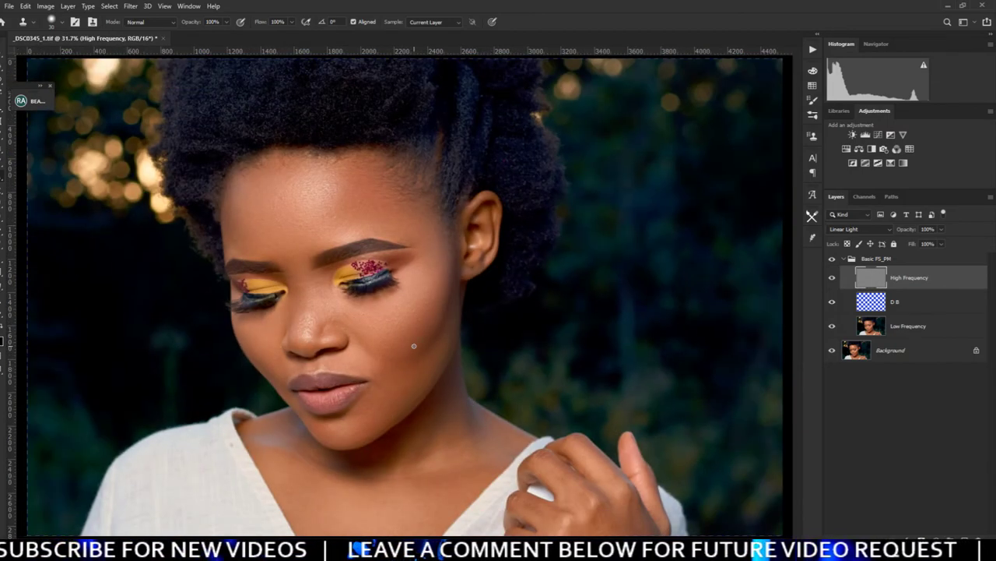
With the Basic FS_PM group selected, bring up the new fill or adjustment layer list
click(925, 306)
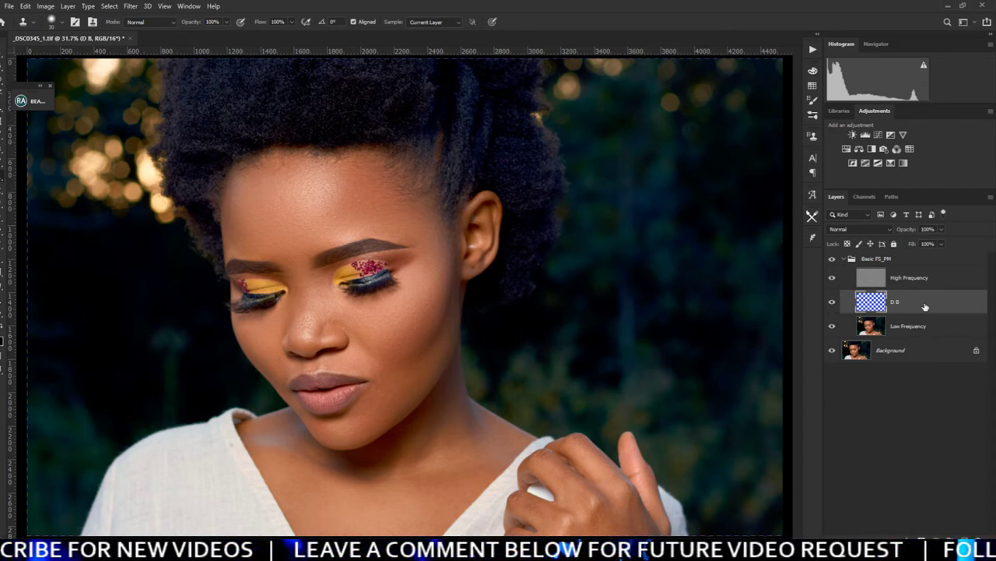
click(919, 259)
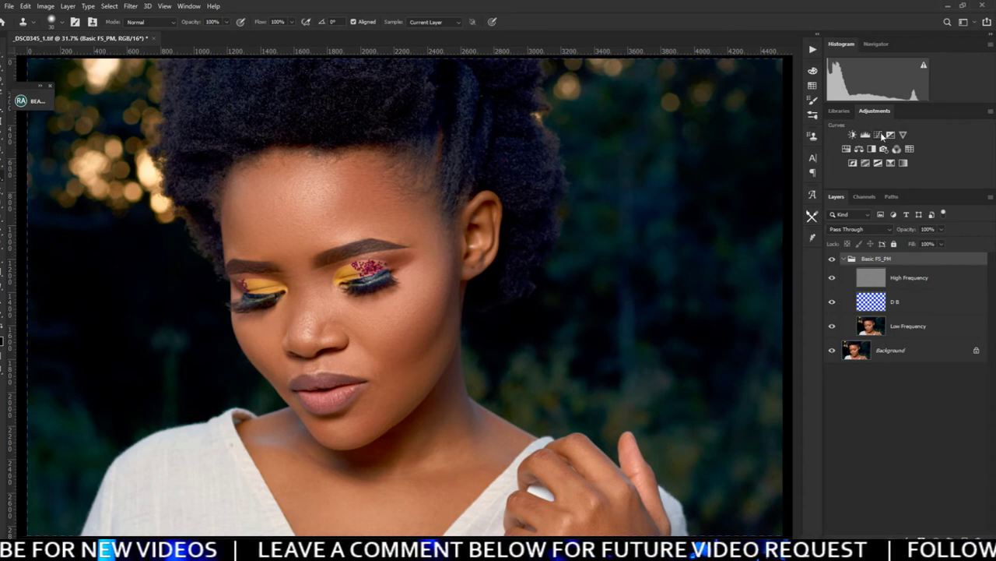
click(938, 544)
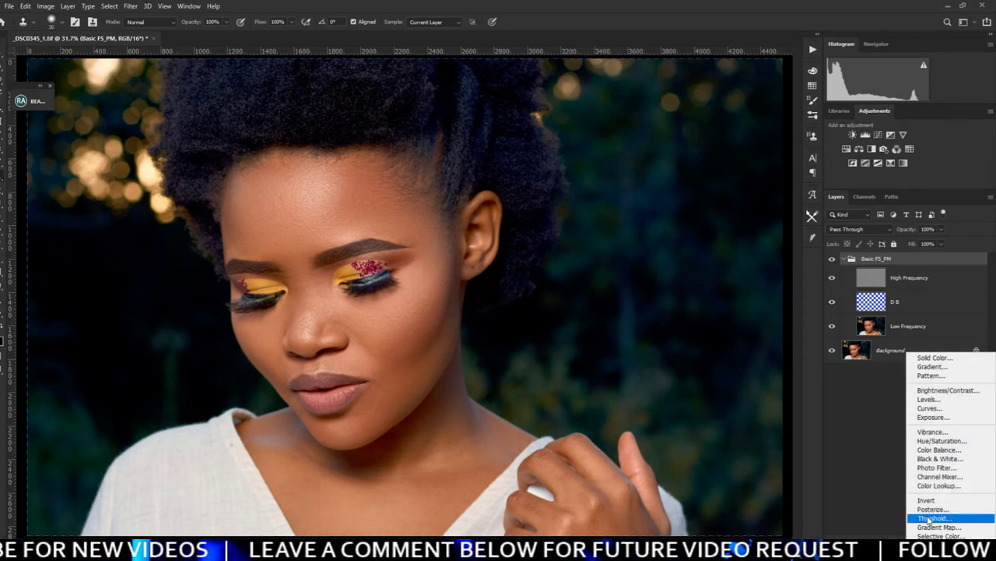
Add a Curves layer with shadows pulled down and highlights lifted into an S-curve
click(927, 408)
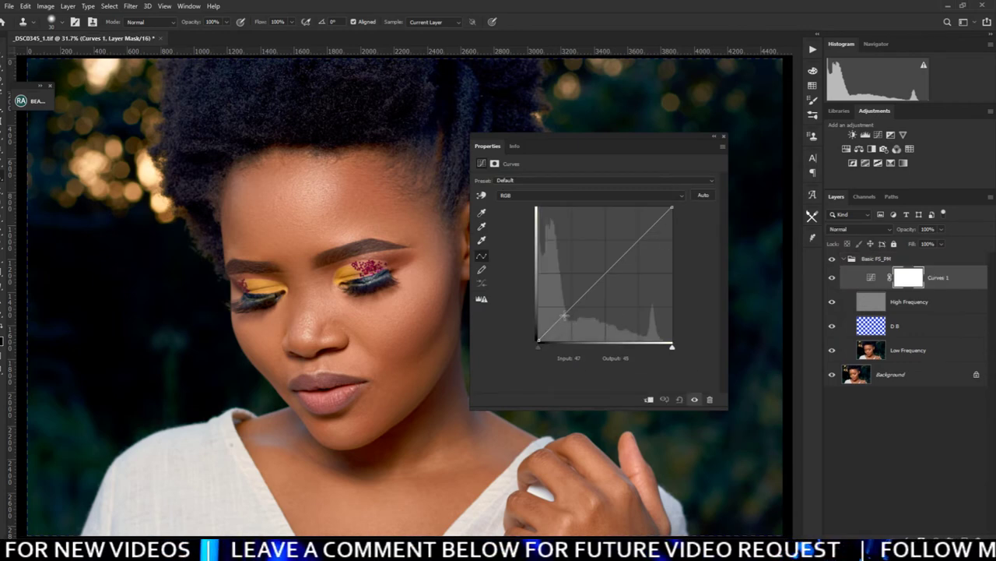
drag(563, 315, 581, 317)
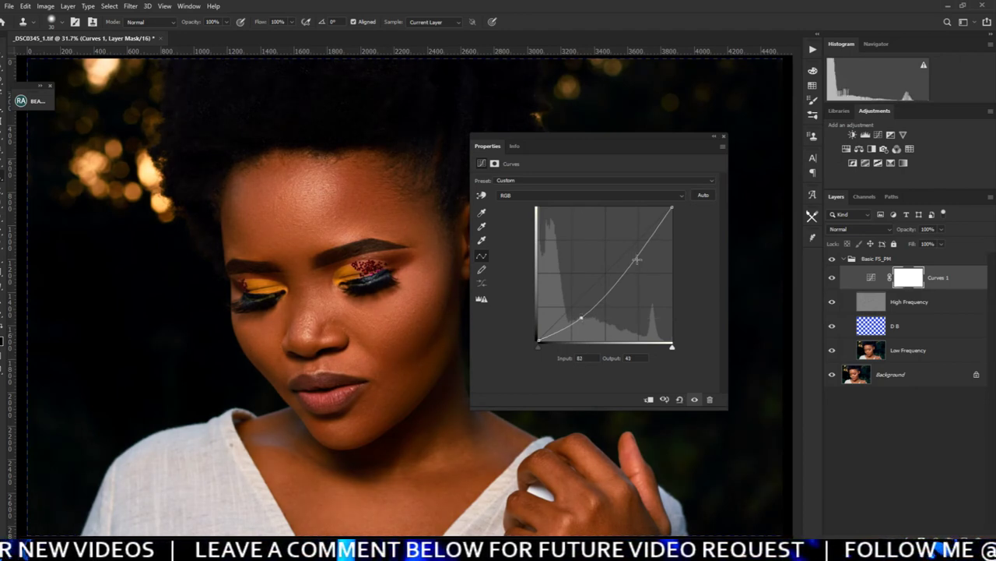
mouse_move(636, 259)
mouse_down()
mouse_move(626, 246)
mouse_move(635, 244)
mouse_up()
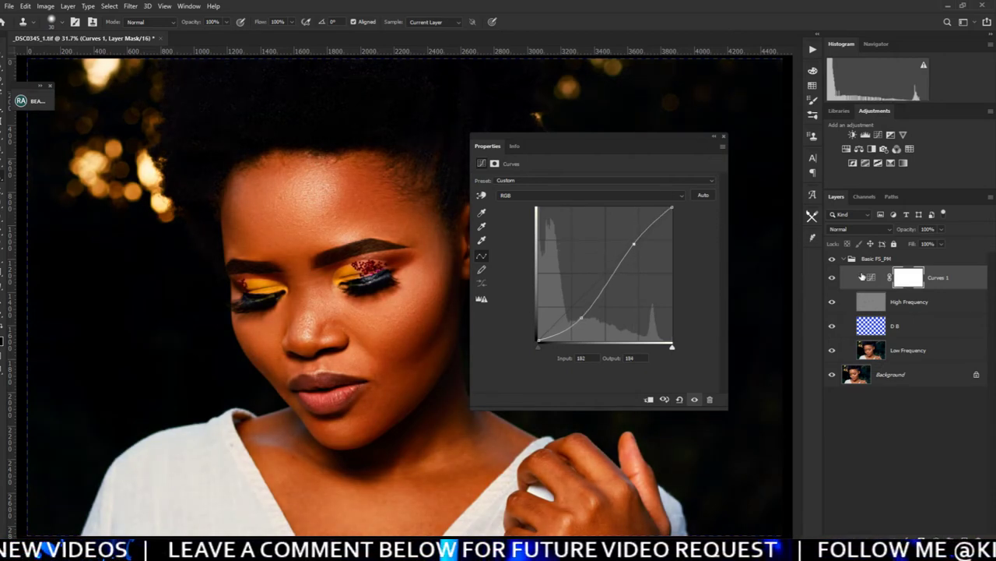
Set Curves 1 to Luminosity blending and toggle it to compare before and after
click(856, 229)
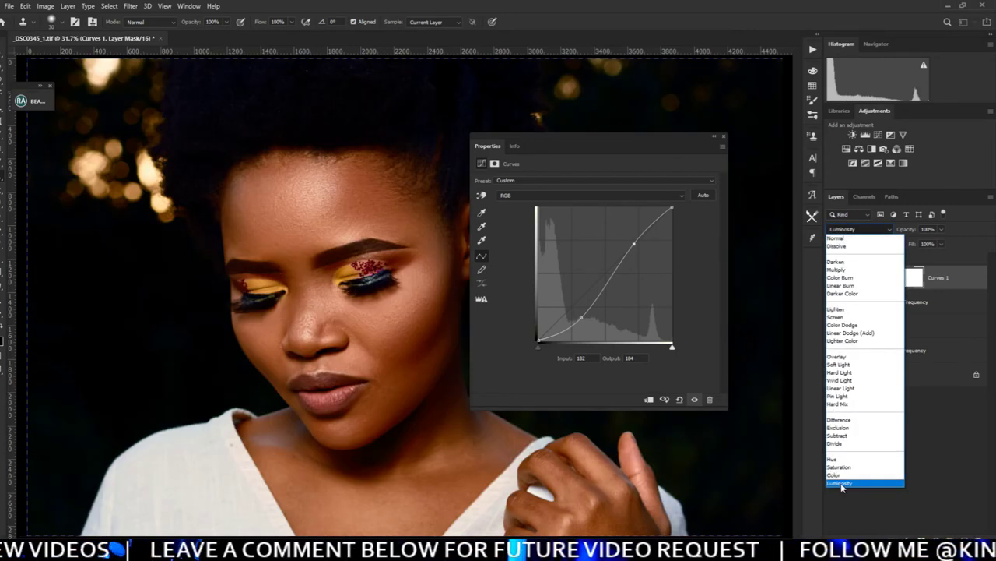
click(841, 483)
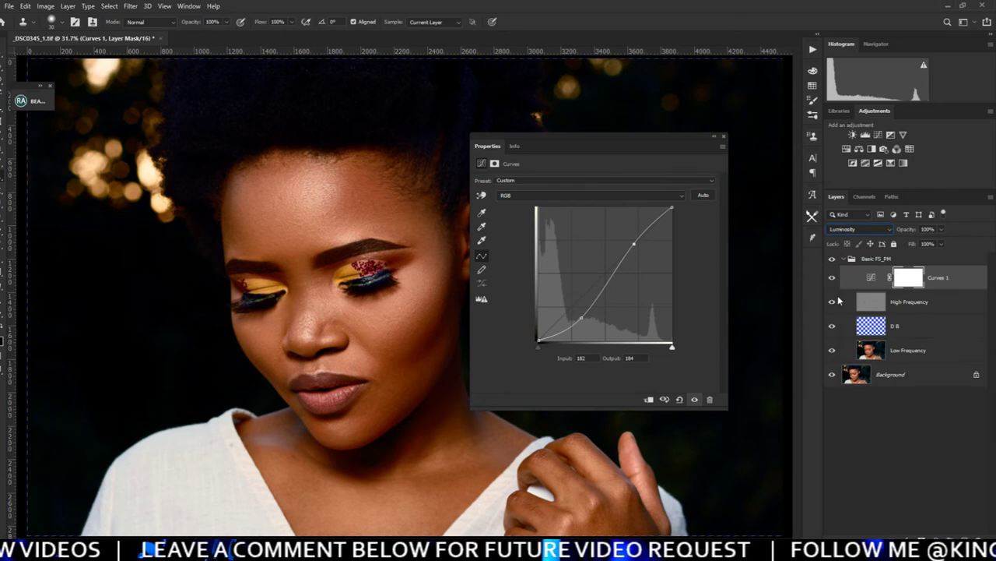
click(861, 229)
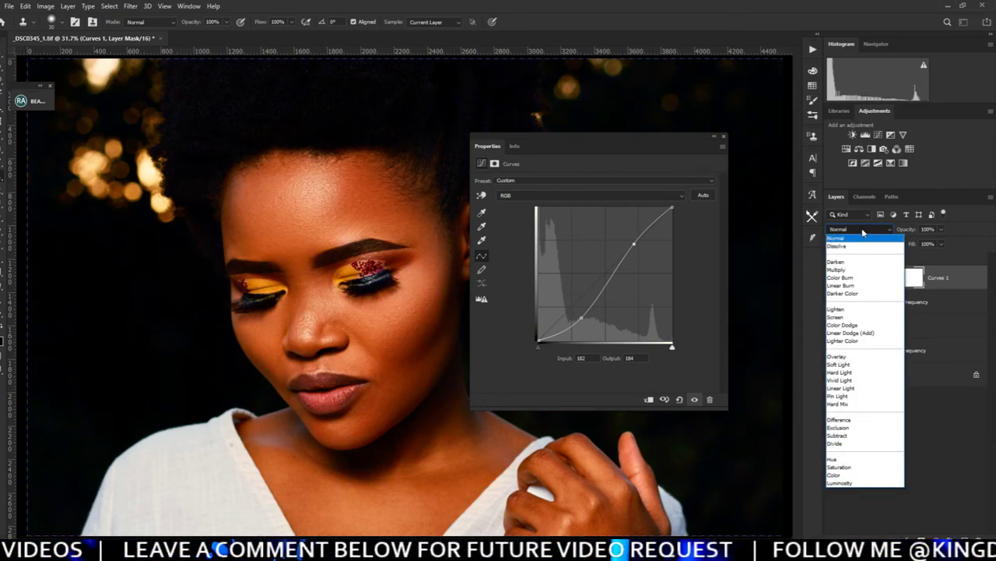
click(860, 229)
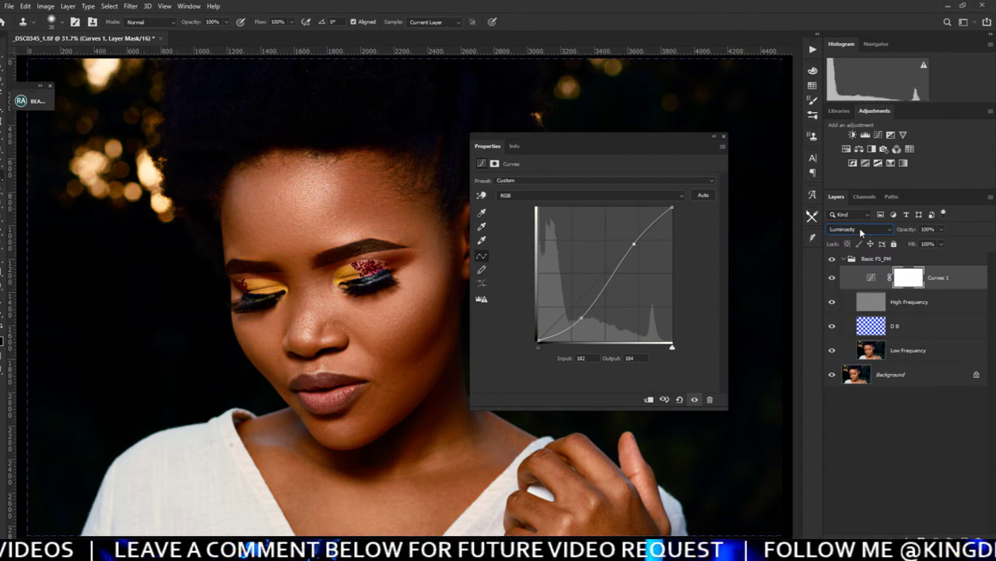
click(860, 228)
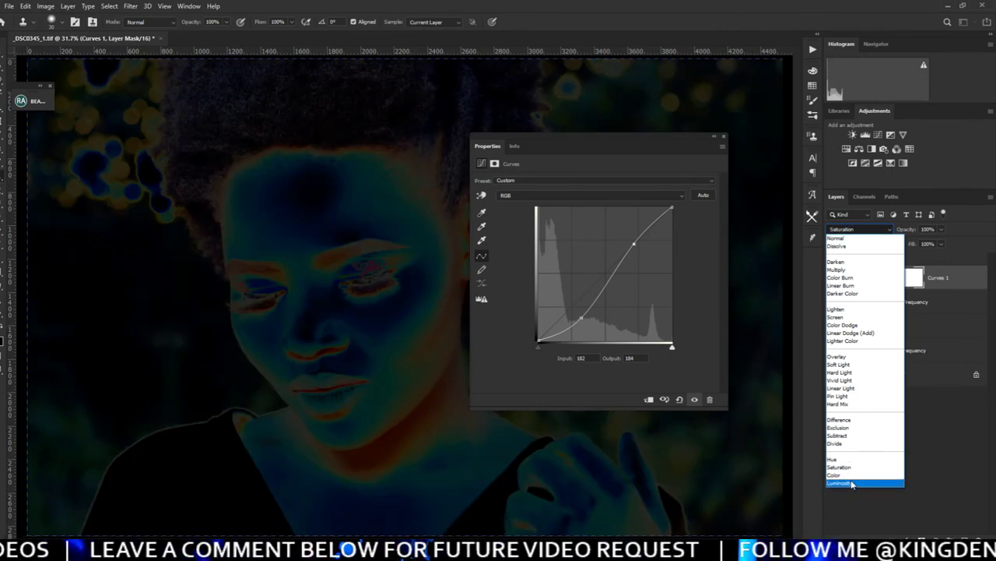
click(851, 481)
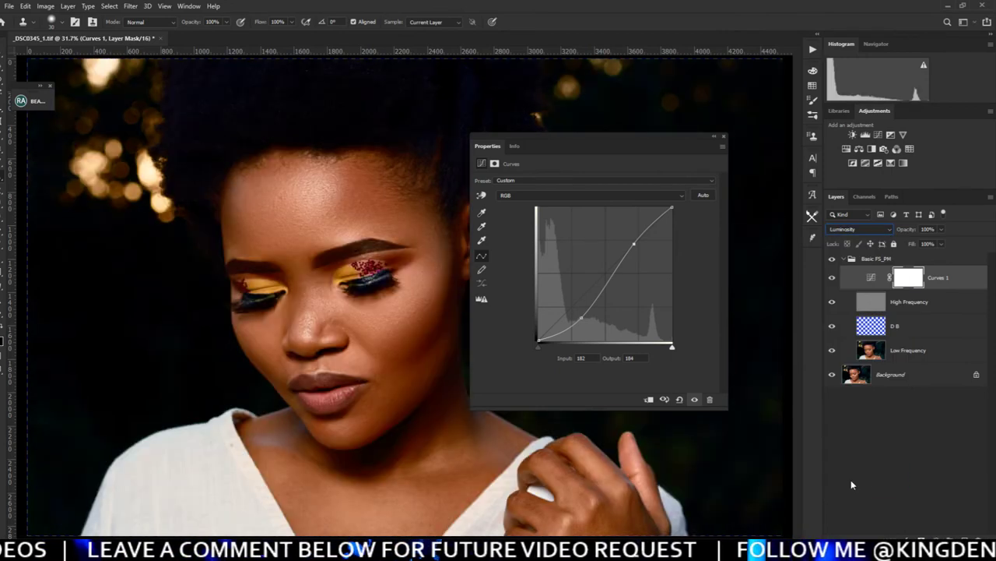
click(723, 135)
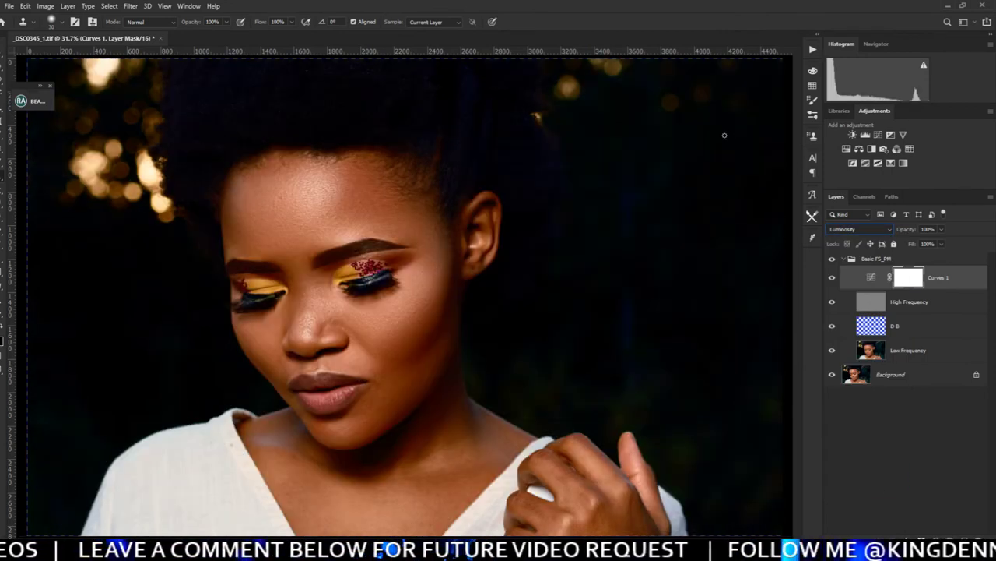
click(832, 278)
click(832, 278)
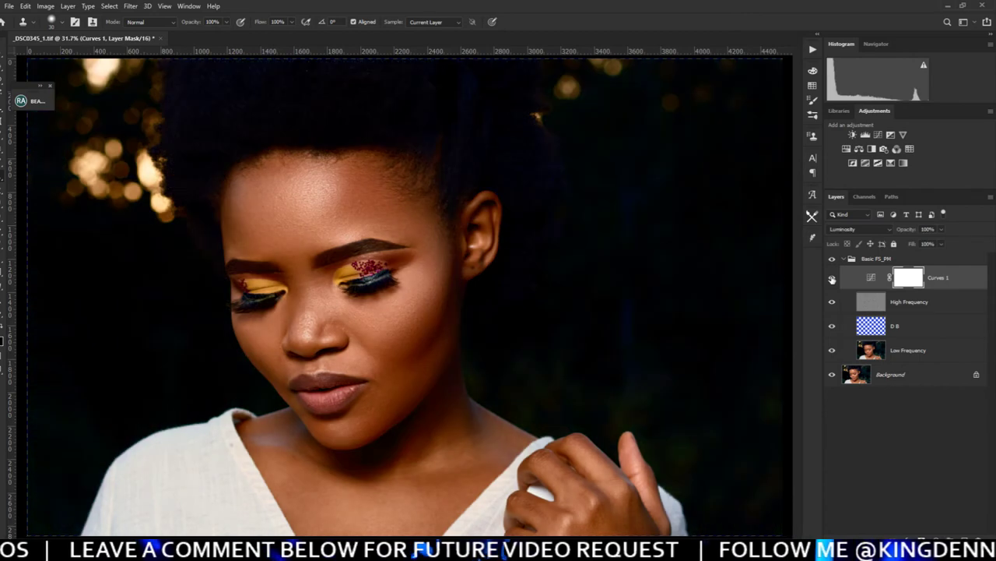
key(ctrl+minus)
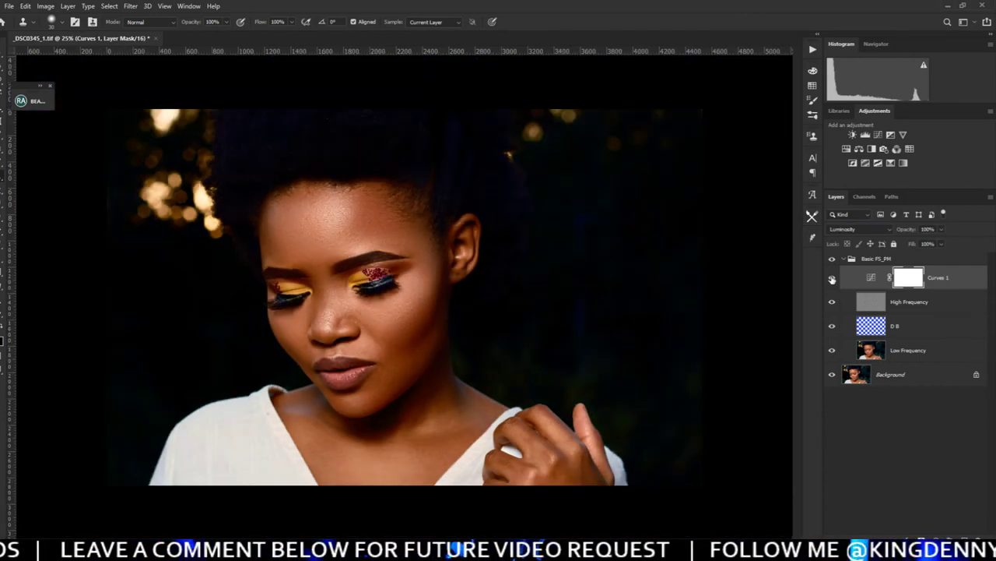
On the D B layer, set up a Brush with 0% hardness, 30% opacity and 10% flow
click(861, 333)
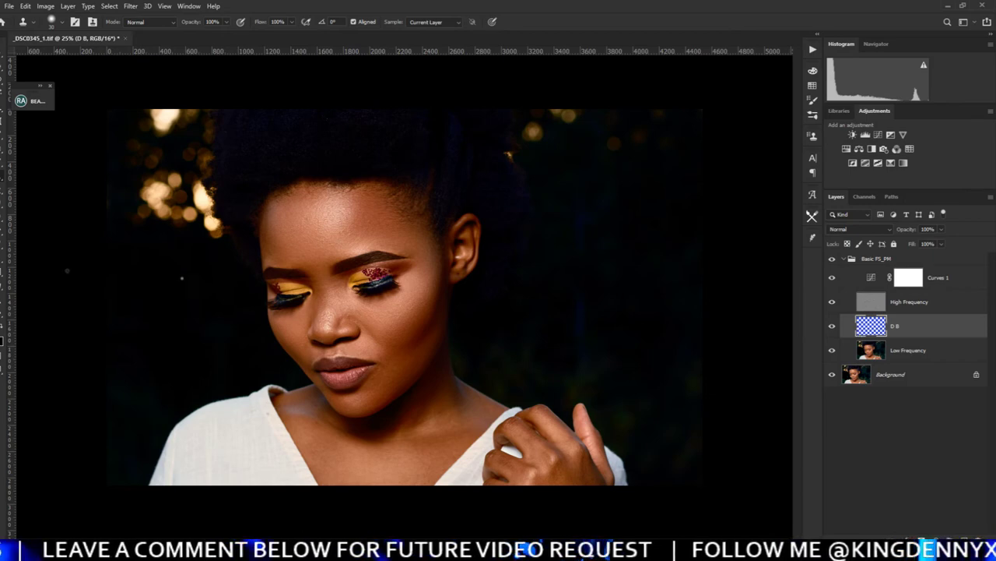
key(b)
right_click(330, 305)
click(424, 341)
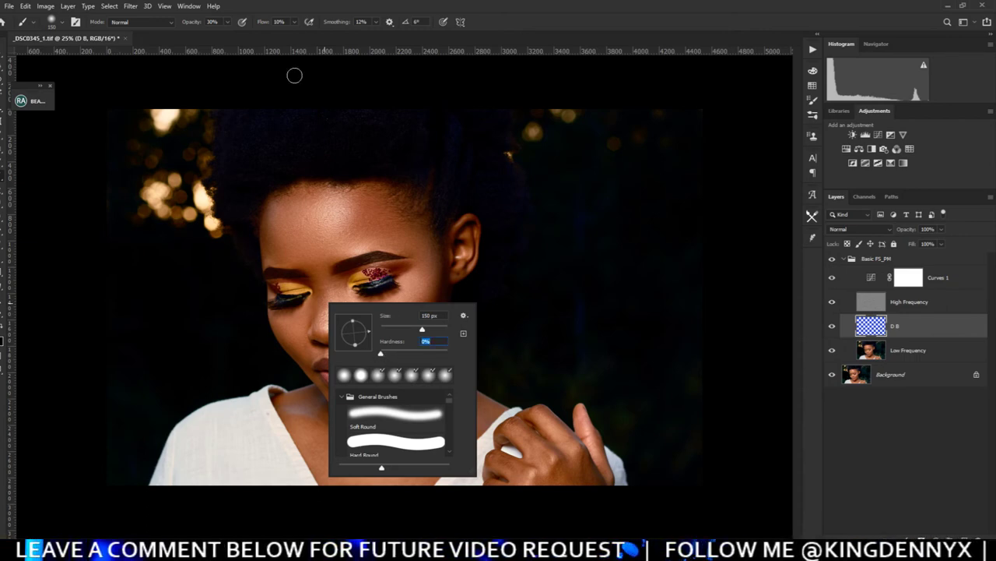
click(299, 22)
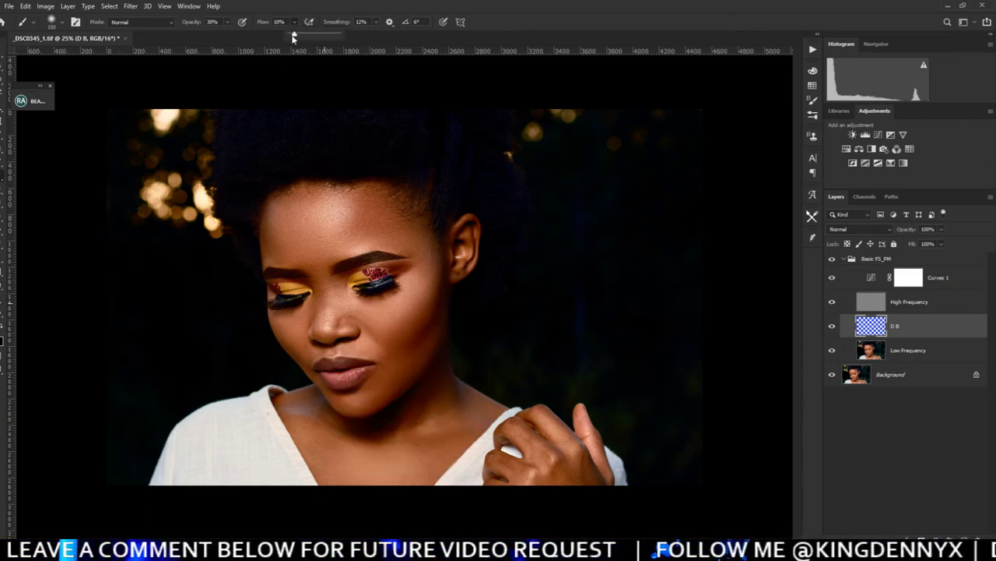
click(923, 330)
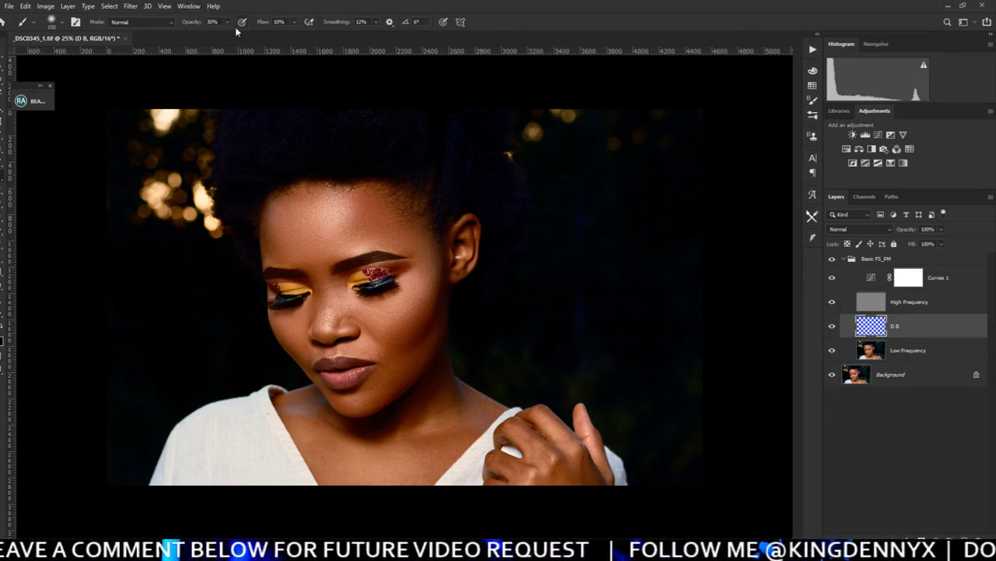
Zoom in and brighten the cheek below the eye with a soft brush of about 200 px
key(ctrl+plus)
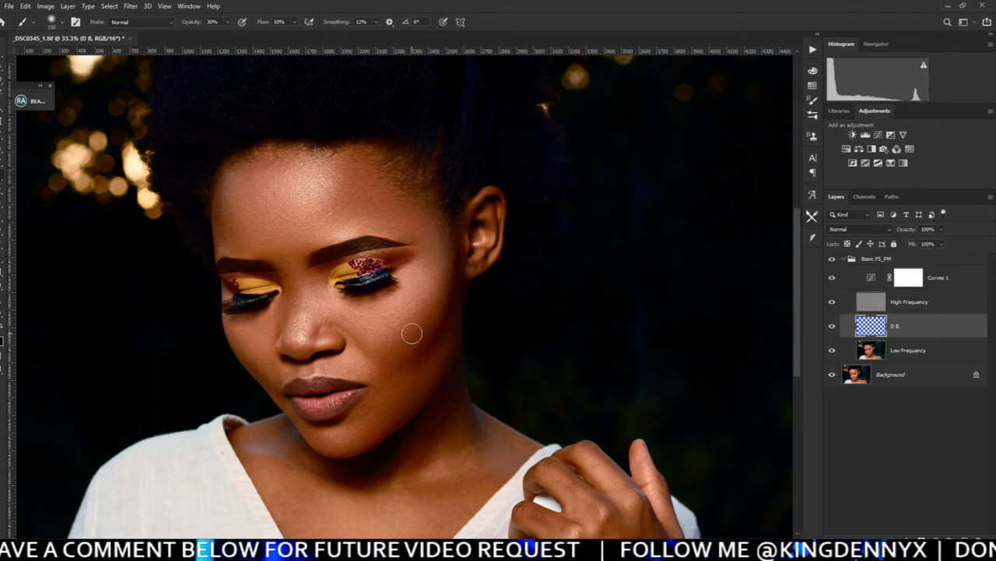
key(s)
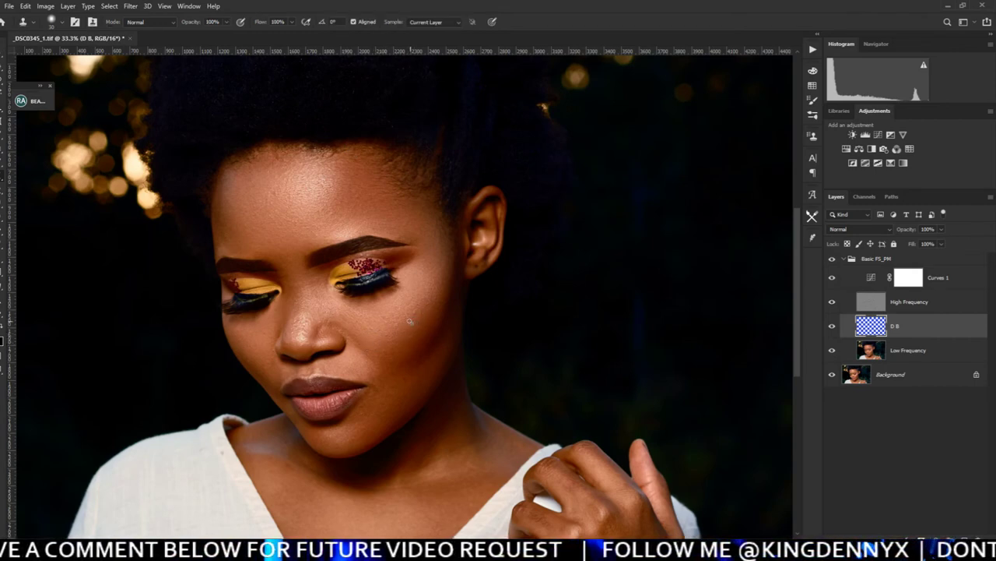
key(b)
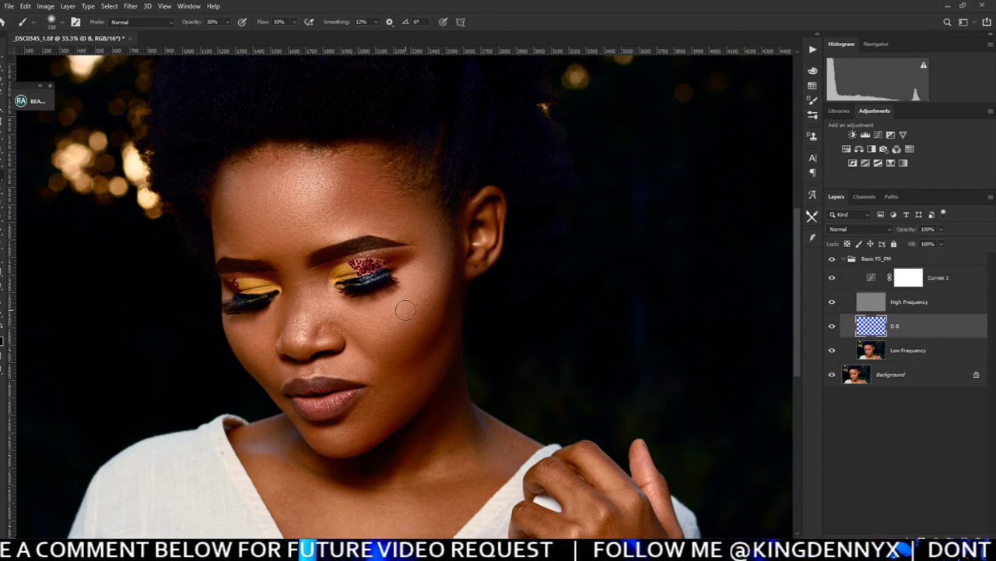
key(bracketright)
key(bracketright)
mouse_move(412, 340)
mouse_down()
mouse_move(434, 277)
mouse_move(423, 300)
mouse_up()
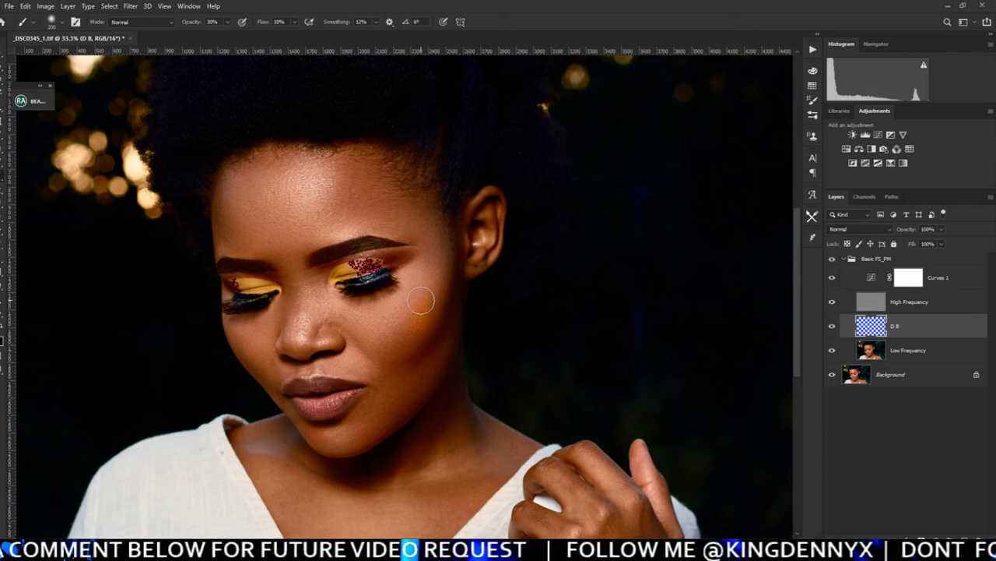
key(ctrl)
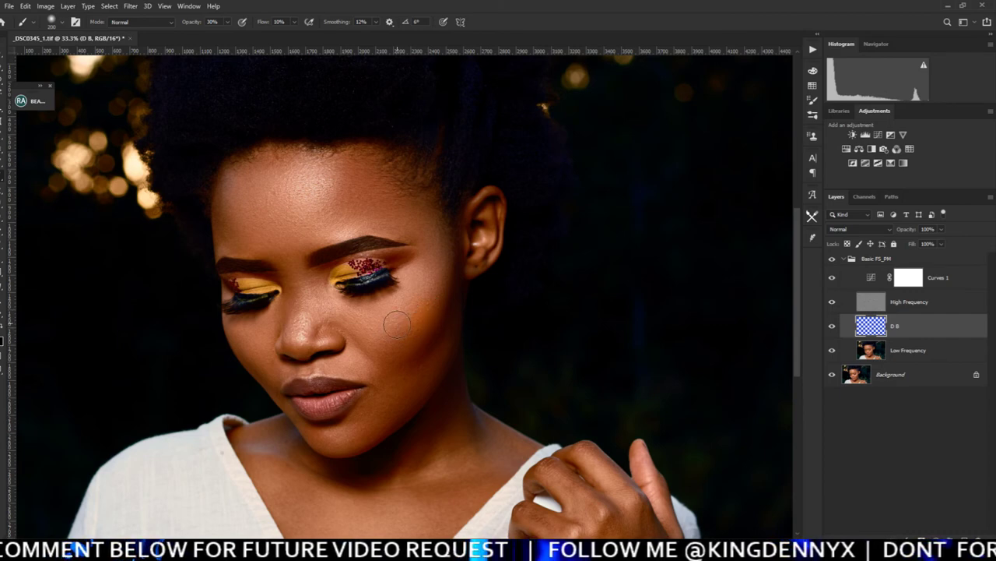
key(ctrl)
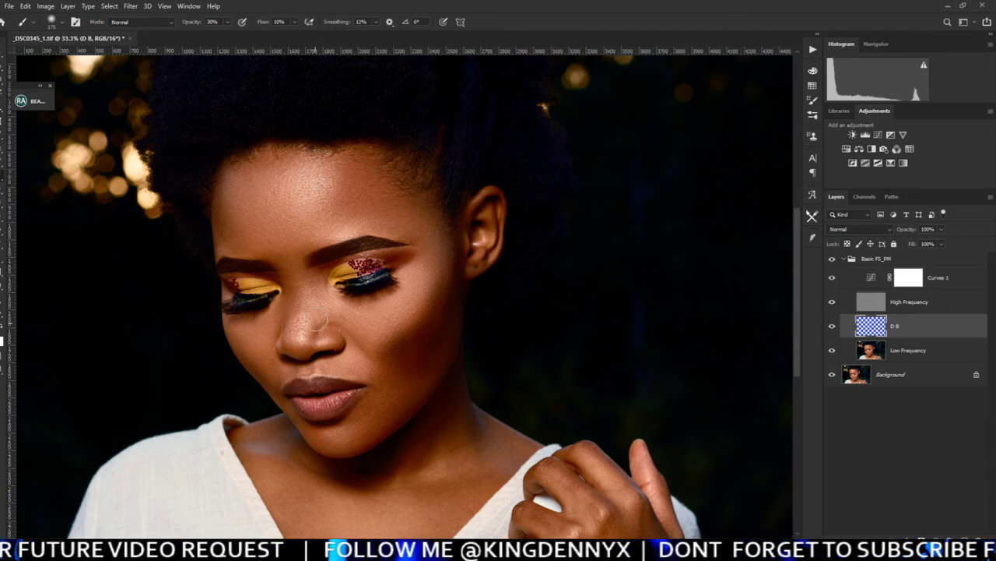
Paint a faint darker stroke along the nose bridge with a 150 px brush
key(bracketleft)
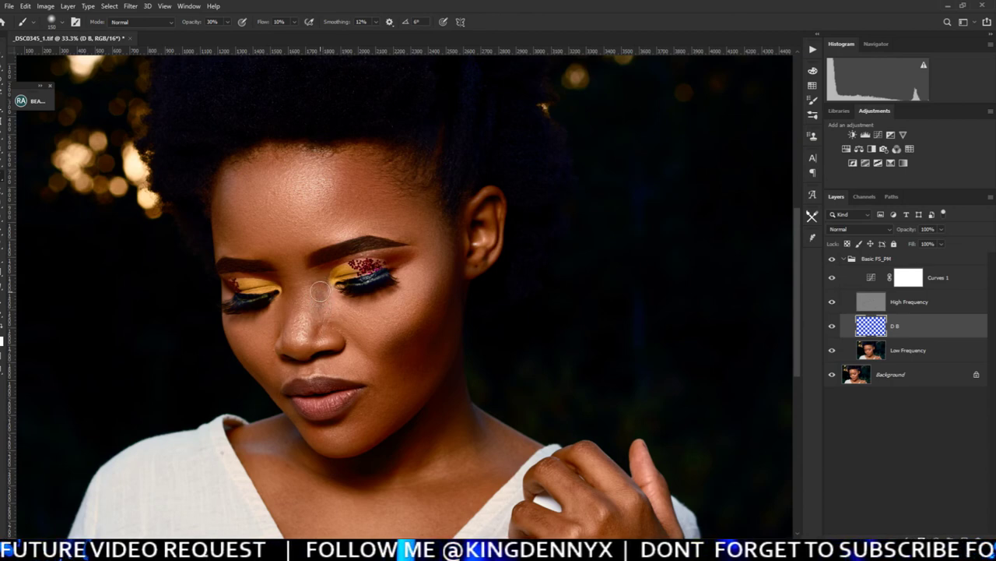
drag(314, 292, 321, 318)
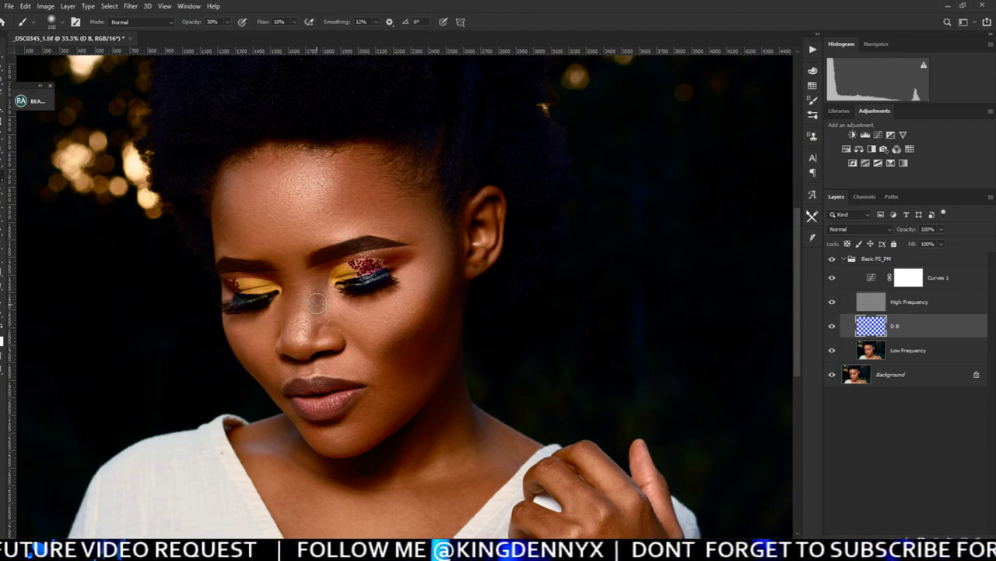
key(p)
click(281, 279)
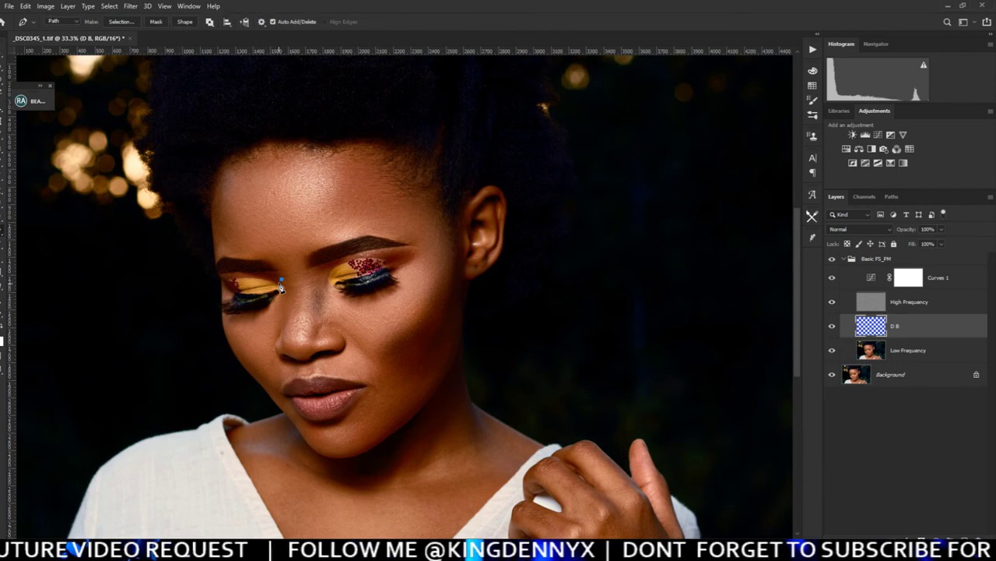
ctrl+click(280, 296)
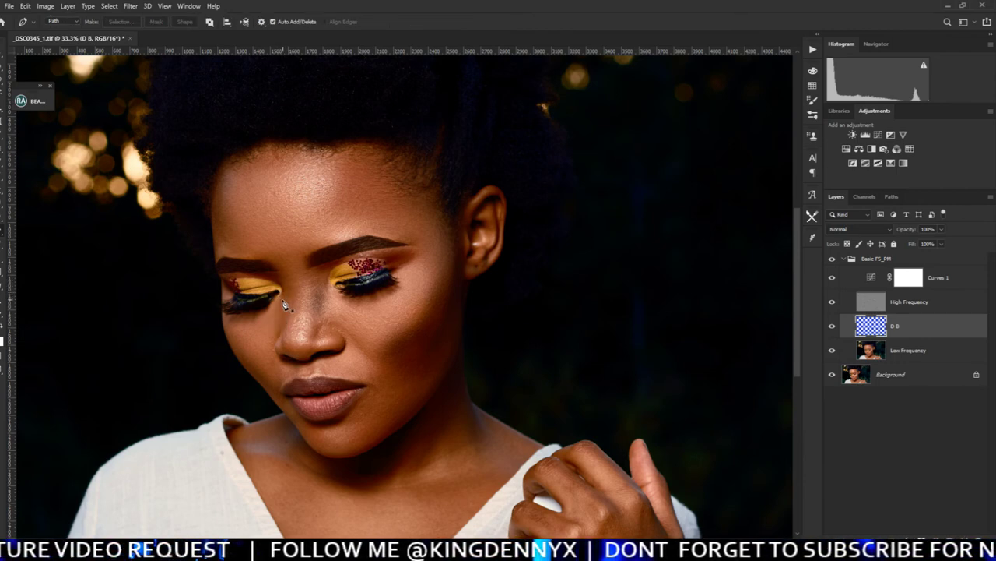
key(b)
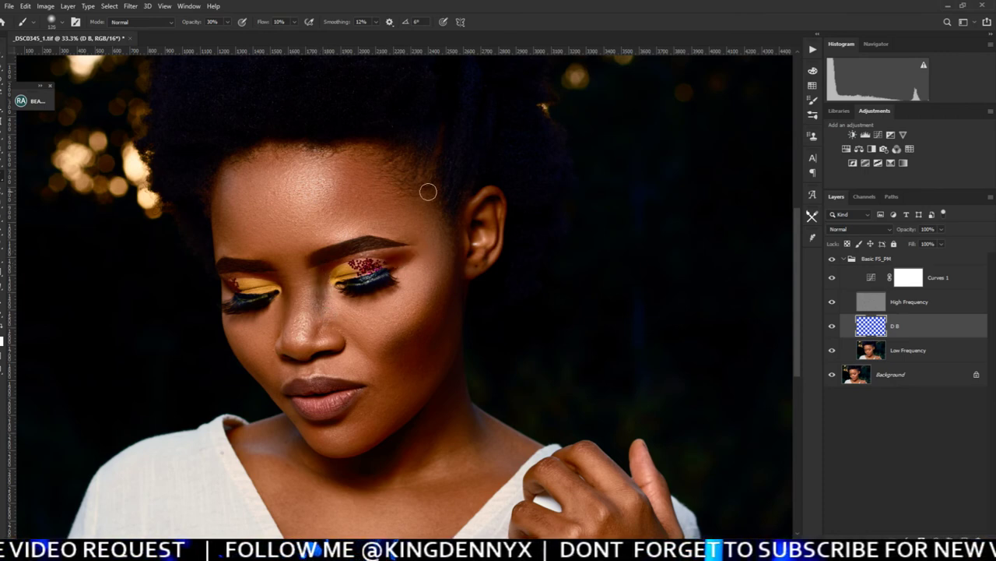
Resize the brush between about 100 and 400 px to shape the forehead, cheek and chin
key(bracketright)
key(bracketright)
key(bracketright)
key(bracketright)
key(bracketright)
key(bracketright)
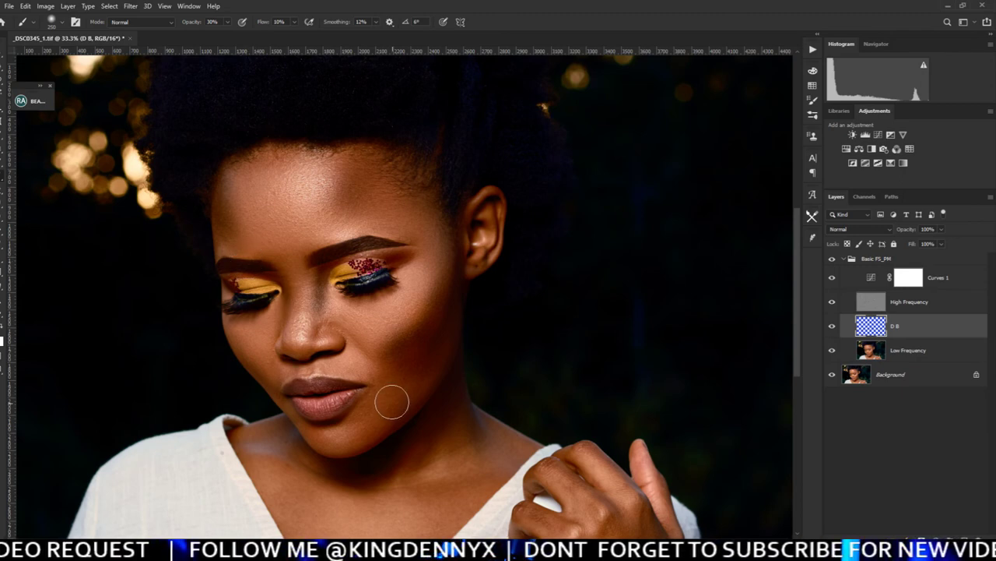
key(bracketleft)
key(bracketleft)
key(bracketleft)
key(bracketleft)
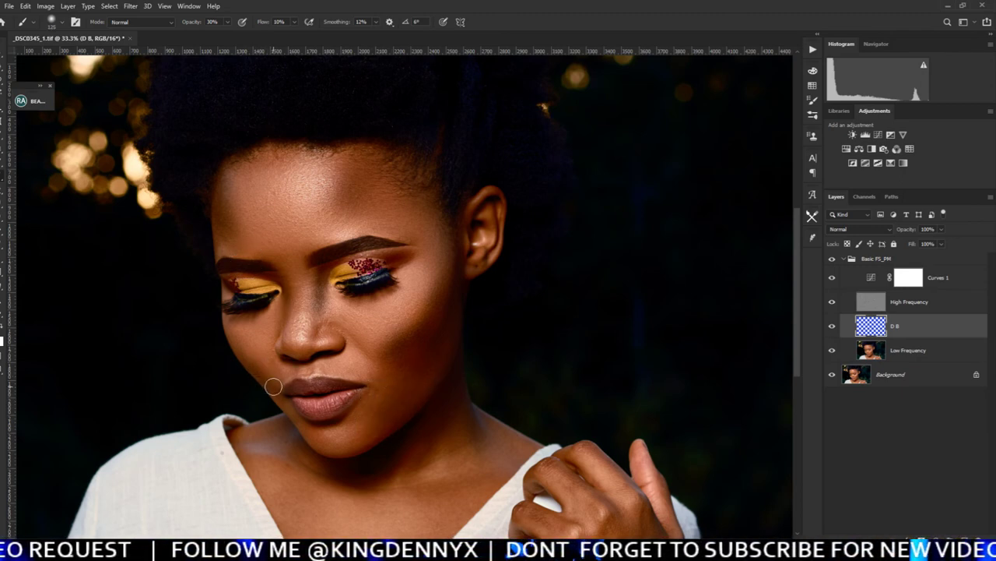
key(bracketleft)
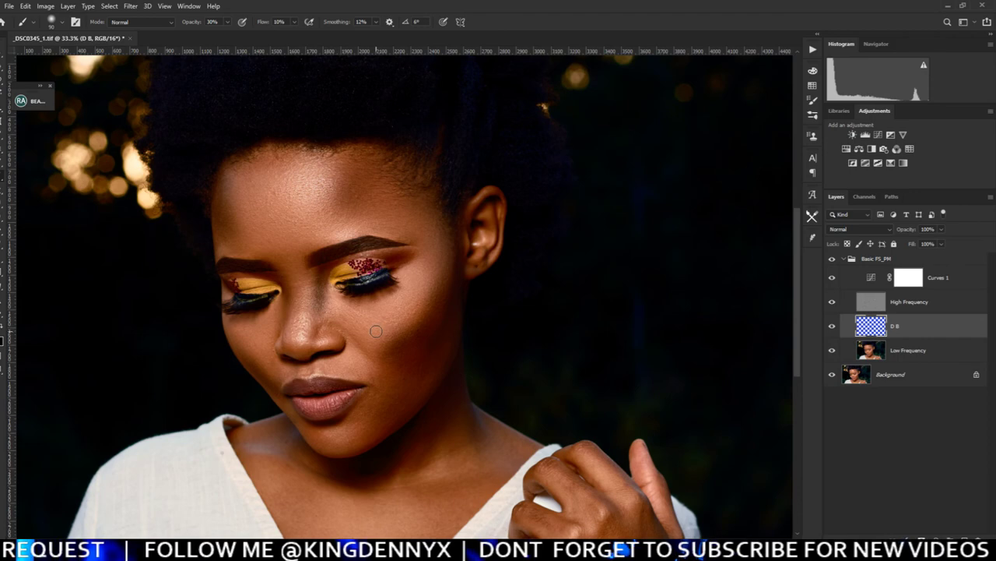
key(bracketright)
key(bracketright)
key(bracketright)
key(bracketright)
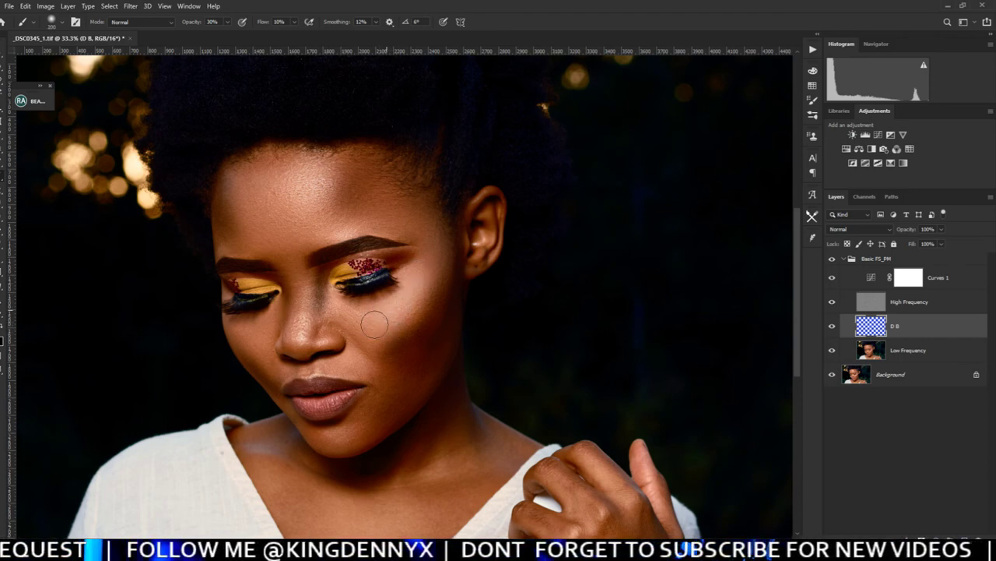
key(bracketleft)
key(bracketleft)
key(bracketleft)
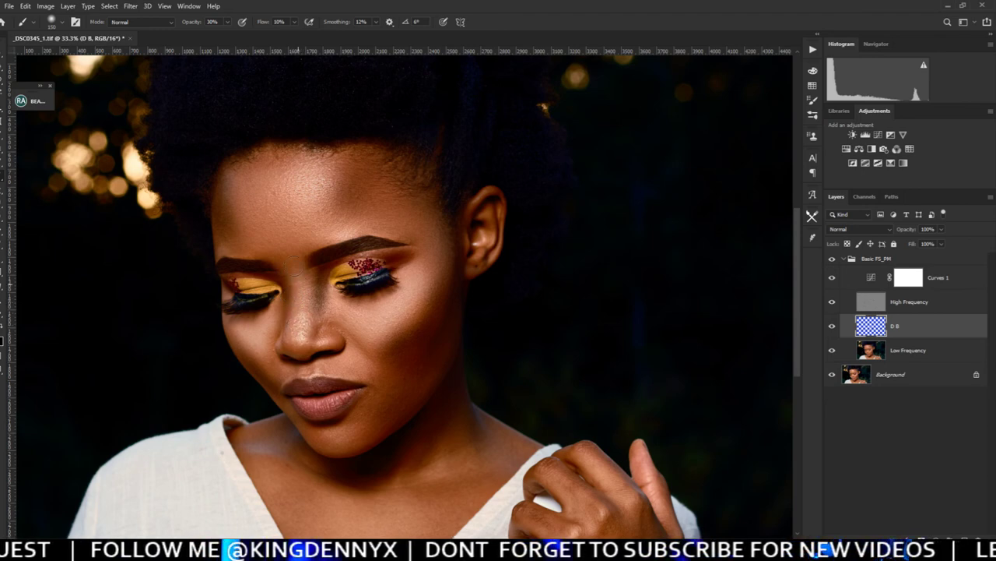
key(bracketright)
key(bracketright)
key(bracketright)
key(bracketright)
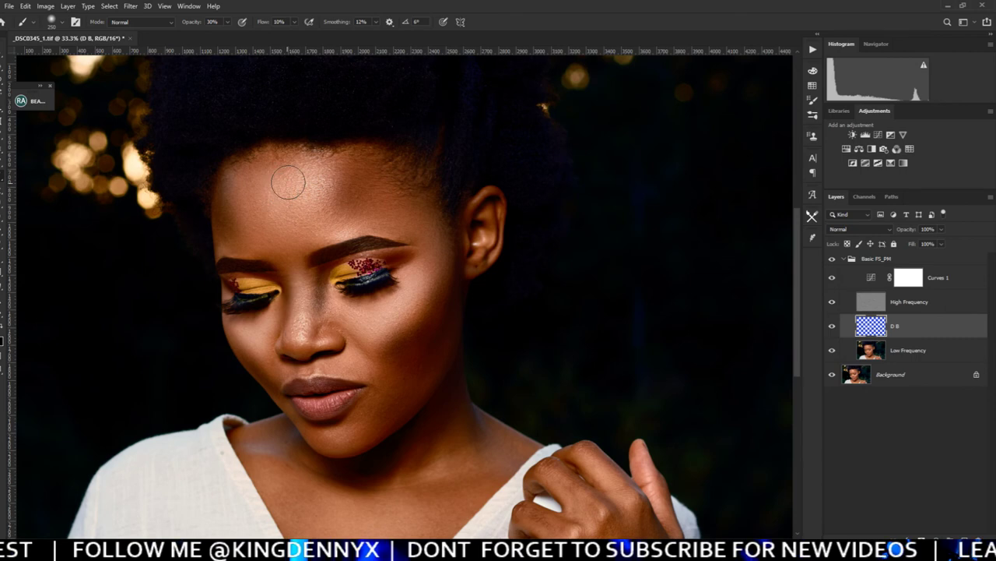
key(bracketright)
key(bracketleft)
key(bracketleft)
key(bracketleft)
key(bracketleft)
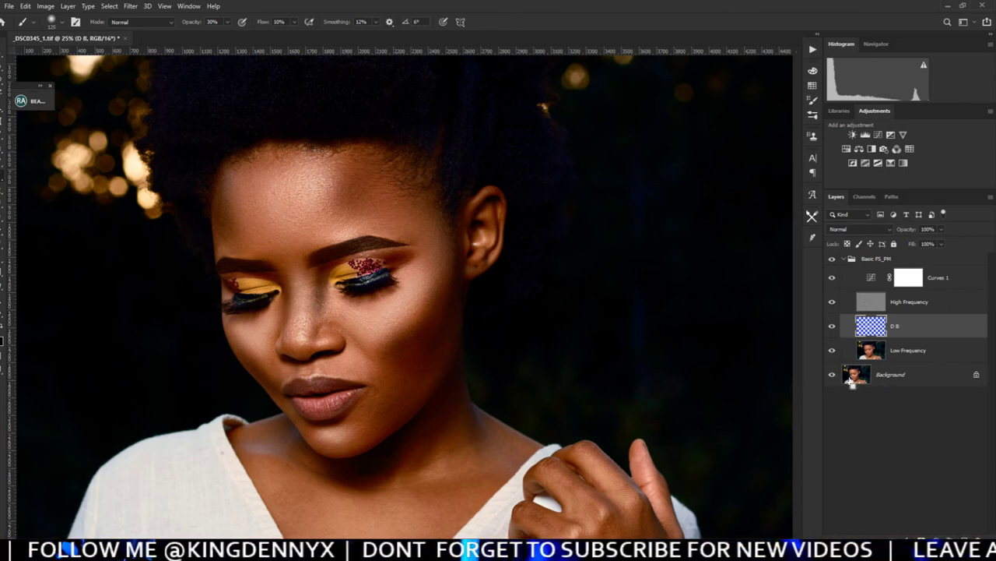
Zoom out and hide the Curves 1 adjustment
key(ctrl+minus)
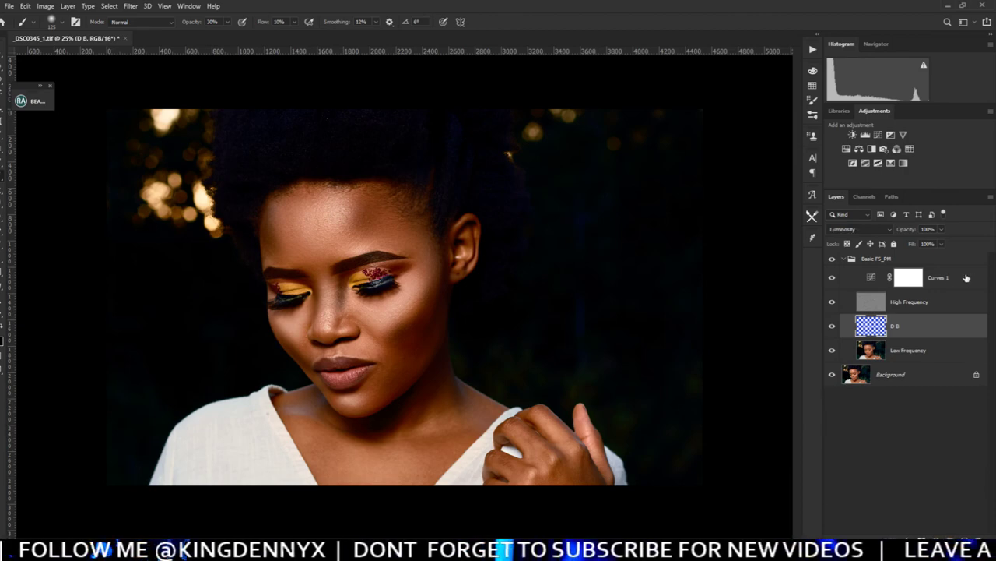
click(965, 279)
click(832, 280)
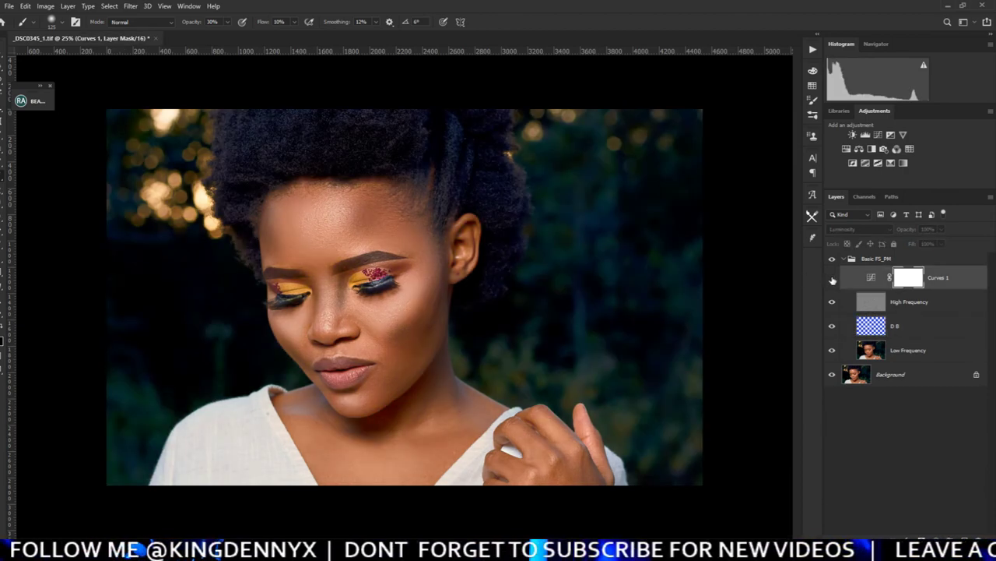
Set the D B layer's blend mode to Soft Light and toggle its visibility to compare
click(929, 331)
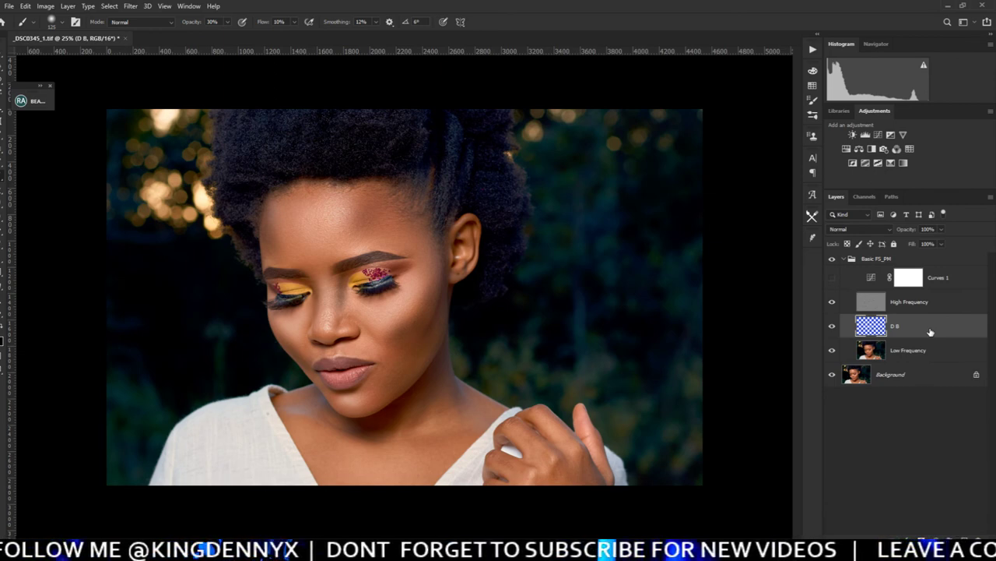
click(851, 229)
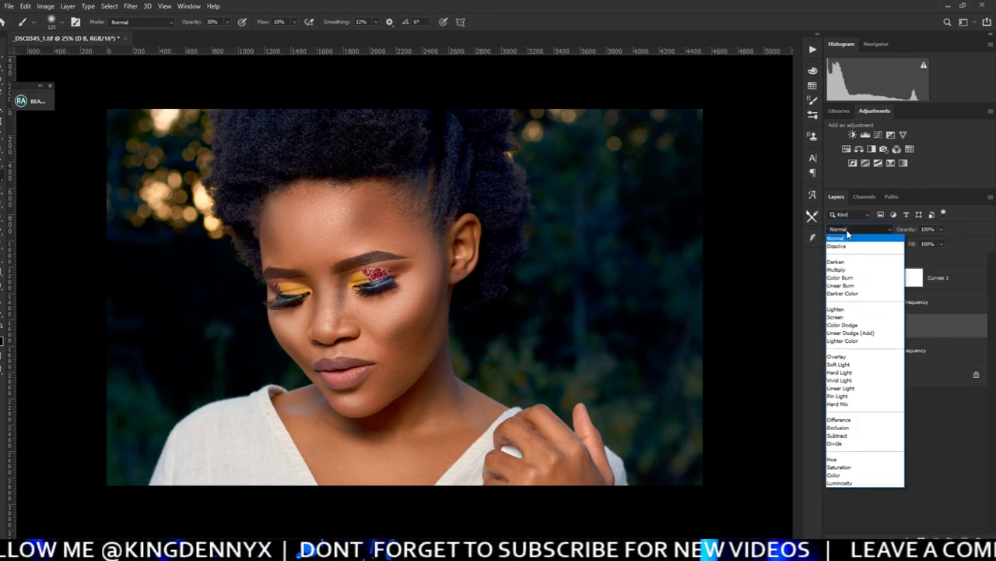
click(839, 363)
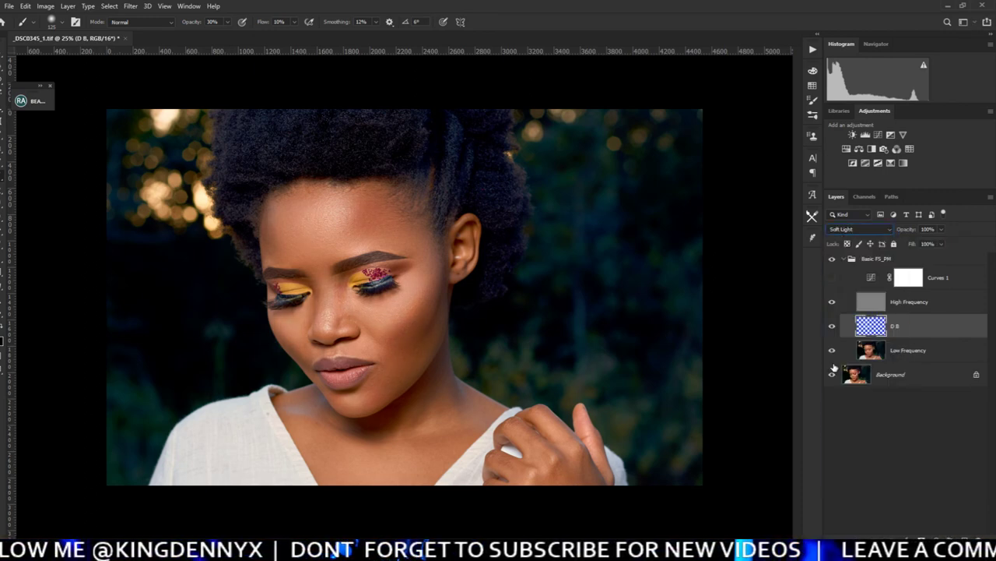
click(831, 326)
click(832, 326)
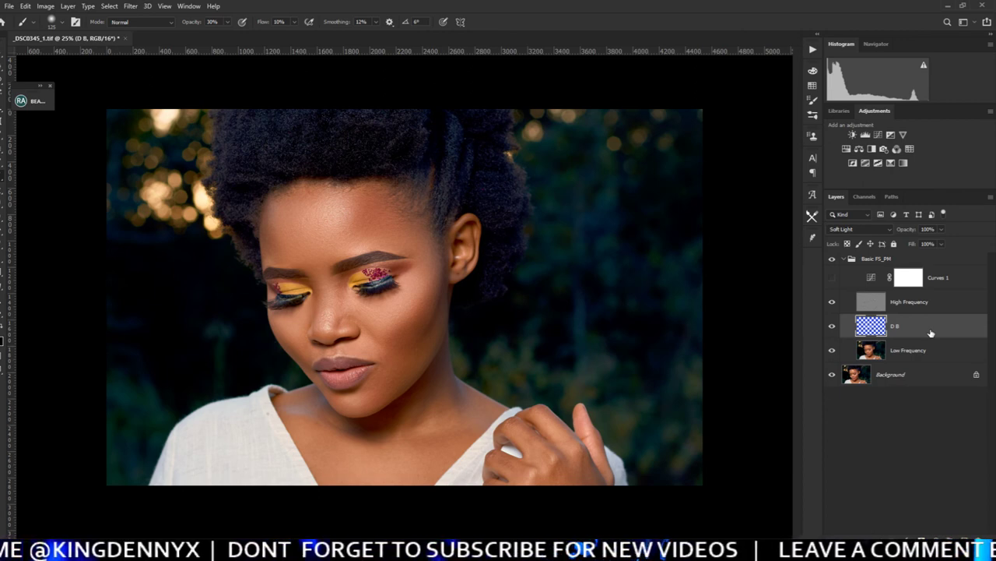
key(ctrl+alt+f)
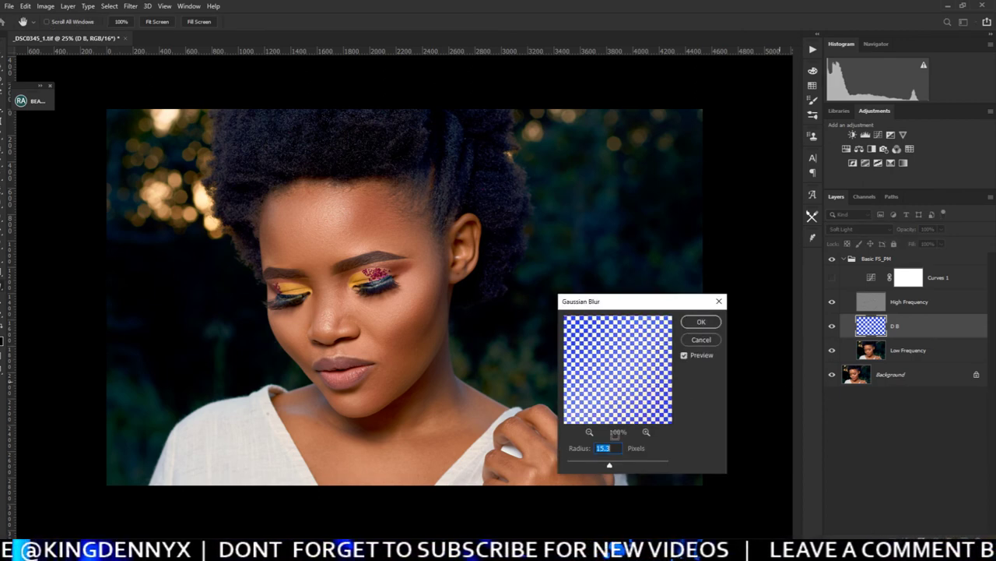
Zoom into the cheek and blur the D B layer with a Gaussian Blur radius of about 41.5 px
drag(610, 465, 543, 466)
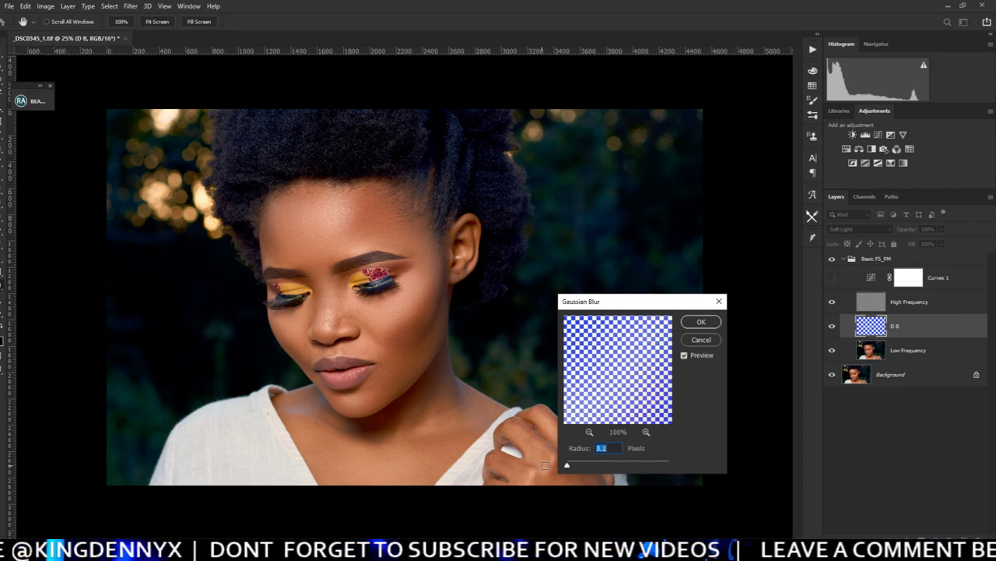
ctrl+click(426, 327)
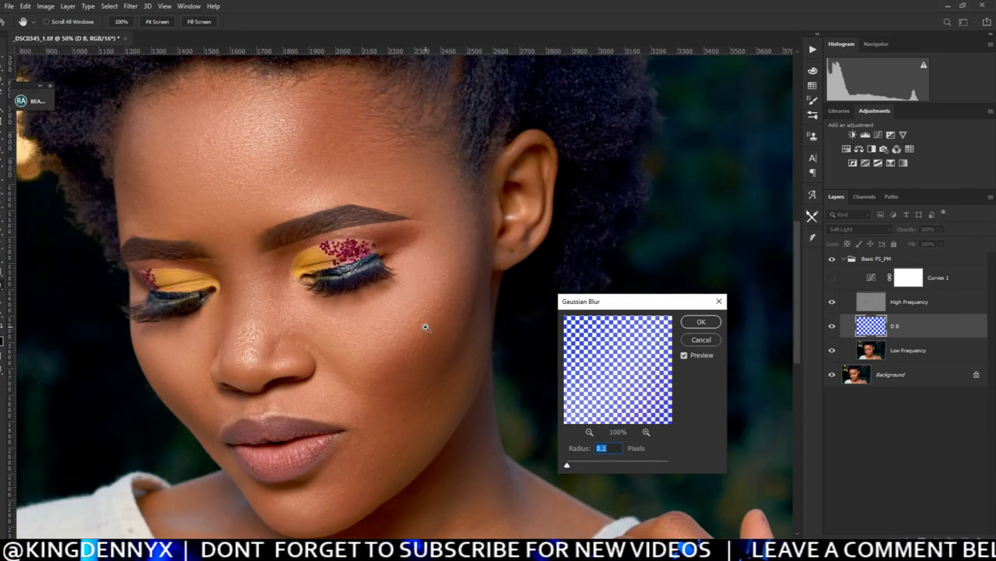
ctrl+click(426, 327)
click(607, 464)
drag(607, 465, 621, 466)
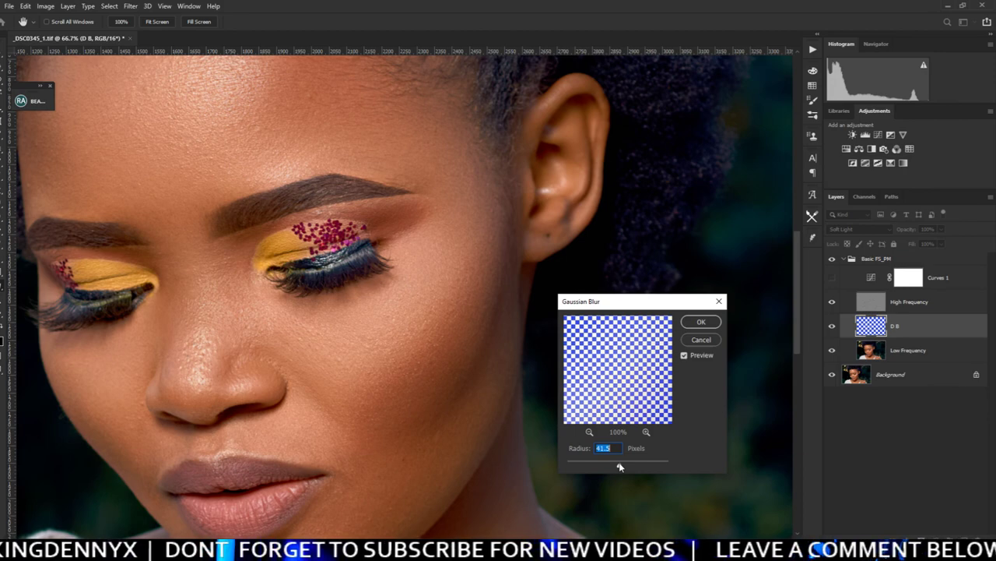
click(701, 321)
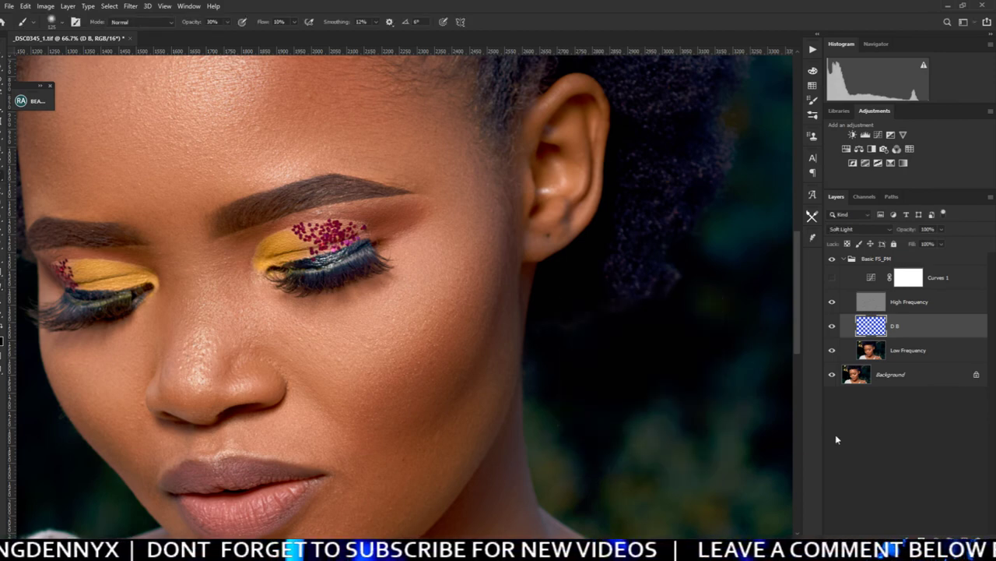
Fit the photo on screen and toggle the D B layer to compare its effect
key(ctrl+0)
click(839, 327)
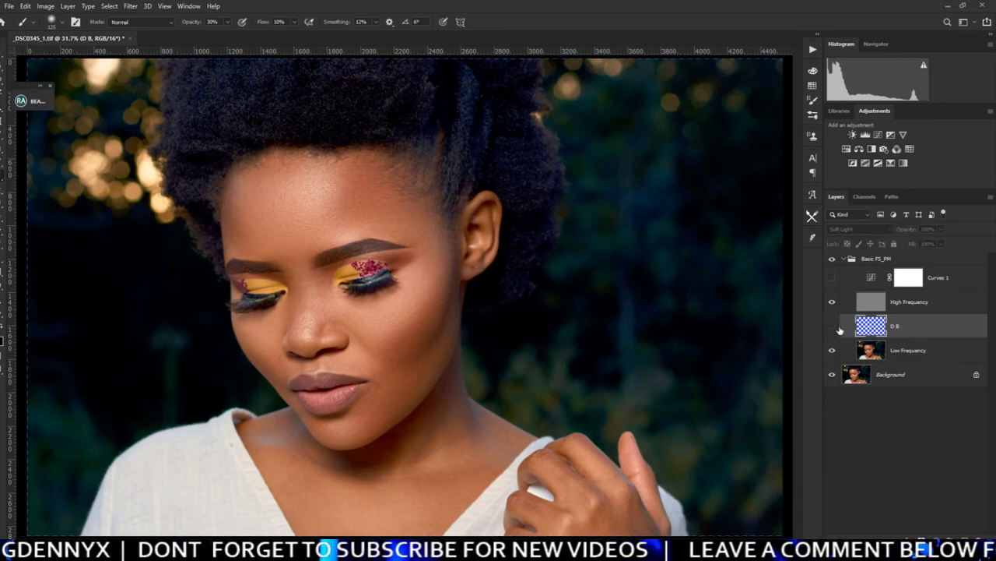
click(839, 328)
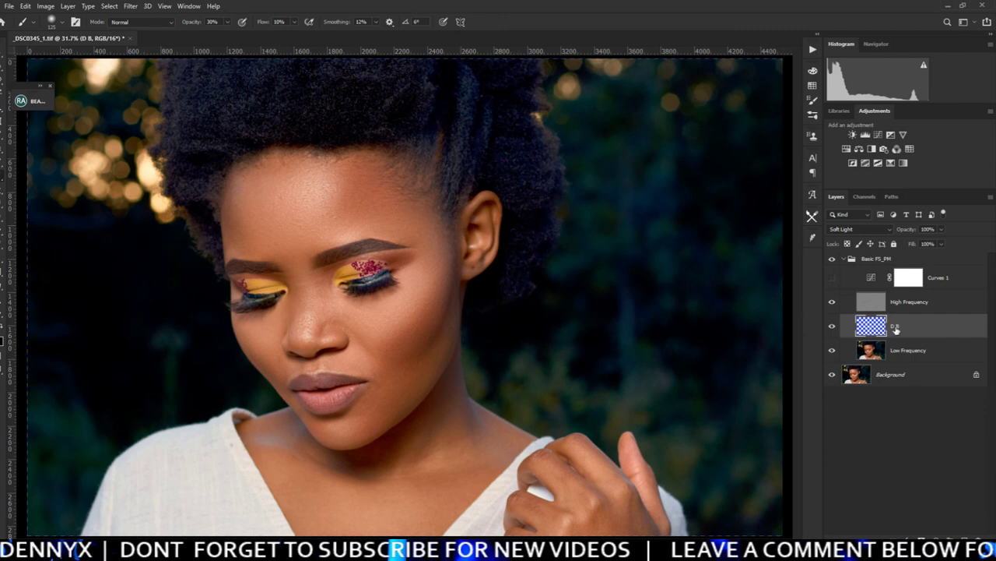
In the D B layer's Blend If, split the Underlying Layer black point so it fades over dark tones
double_click(951, 330)
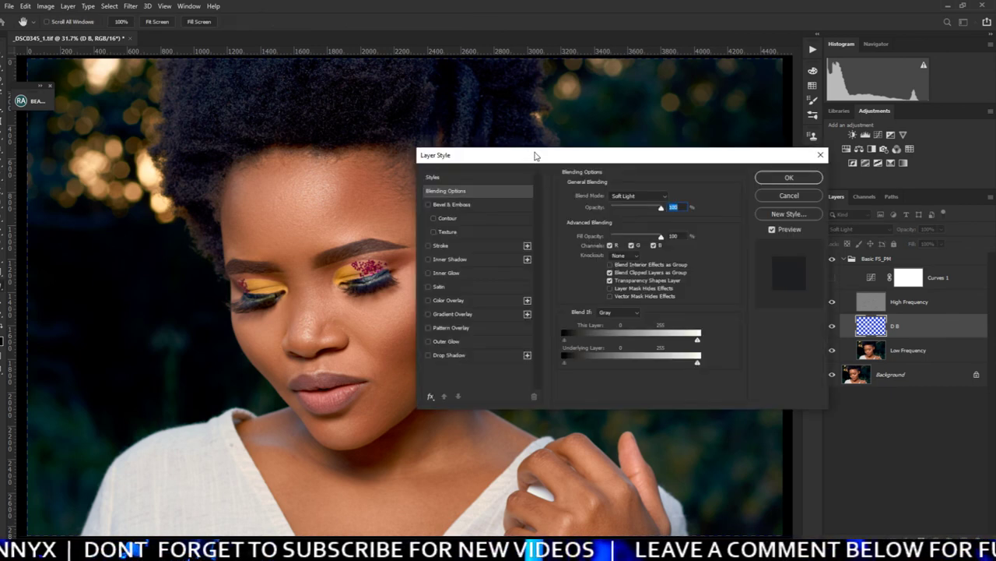
drag(535, 155, 589, 104)
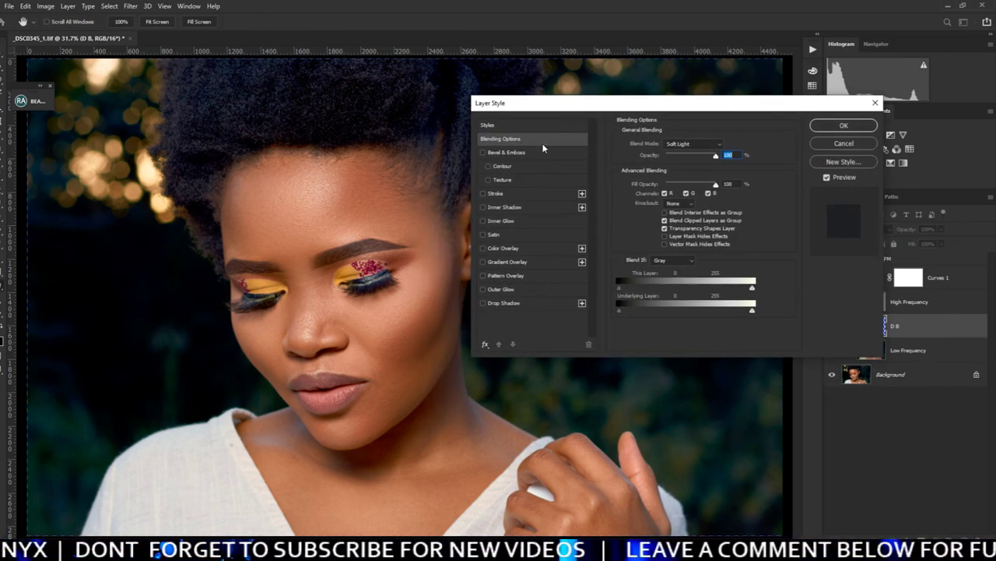
mouse_move(620, 309)
mouse_down()
mouse_move(706, 319)
mouse_move(575, 318)
mouse_move(698, 313)
mouse_move(638, 317)
mouse_move(605, 307)
mouse_move(623, 307)
mouse_up()
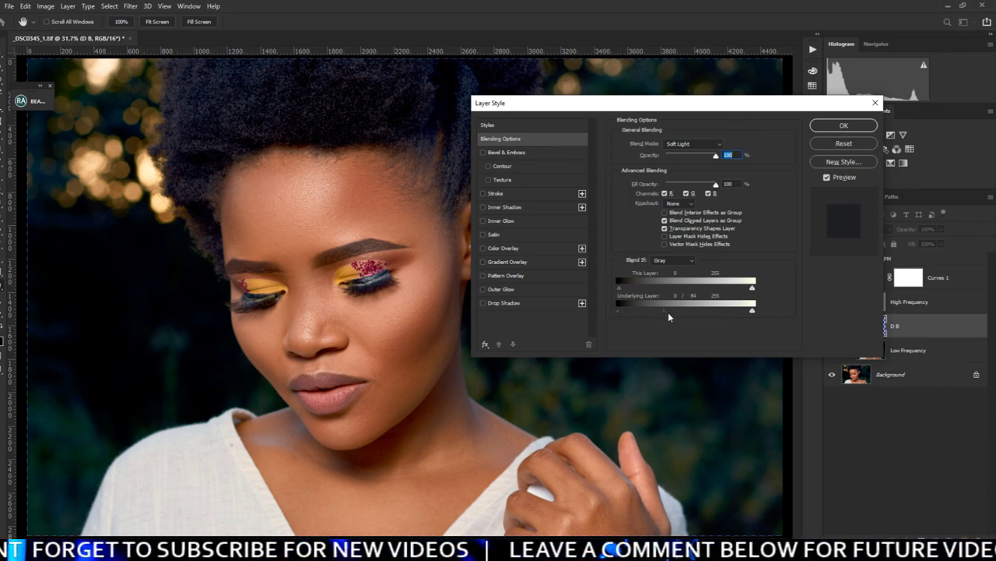
mouse_move(682, 316)
mouse_down()
mouse_move(636, 309)
mouse_move(681, 316)
mouse_up()
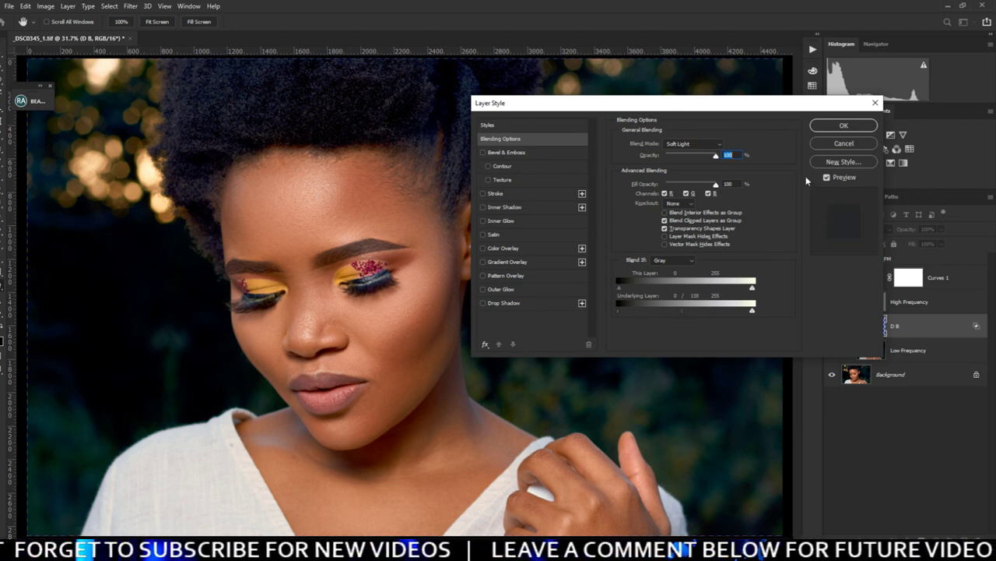
click(843, 125)
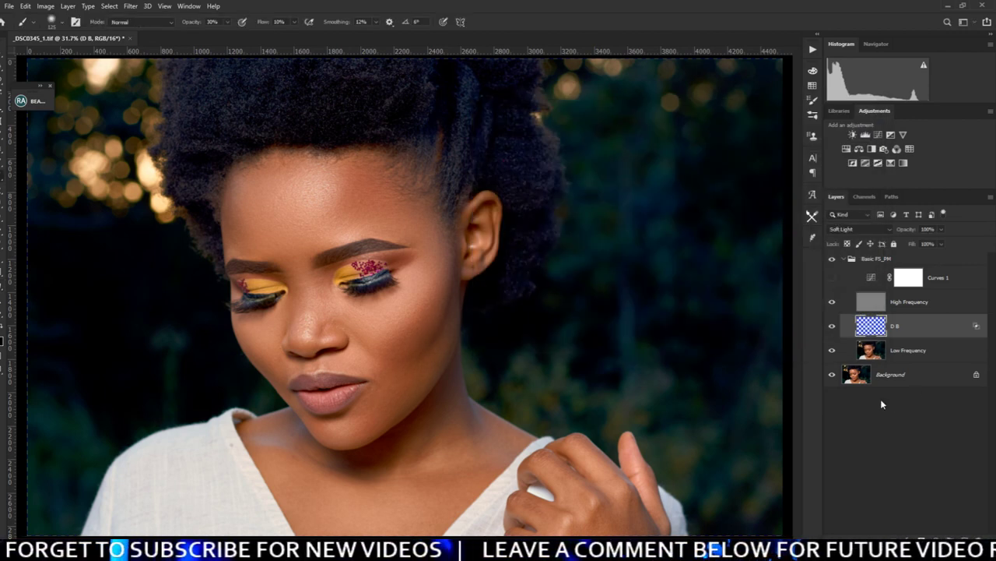
click(943, 232)
Lower the D B layer's opacity to 83%, deselect it and zoom out
drag(942, 243, 892, 246)
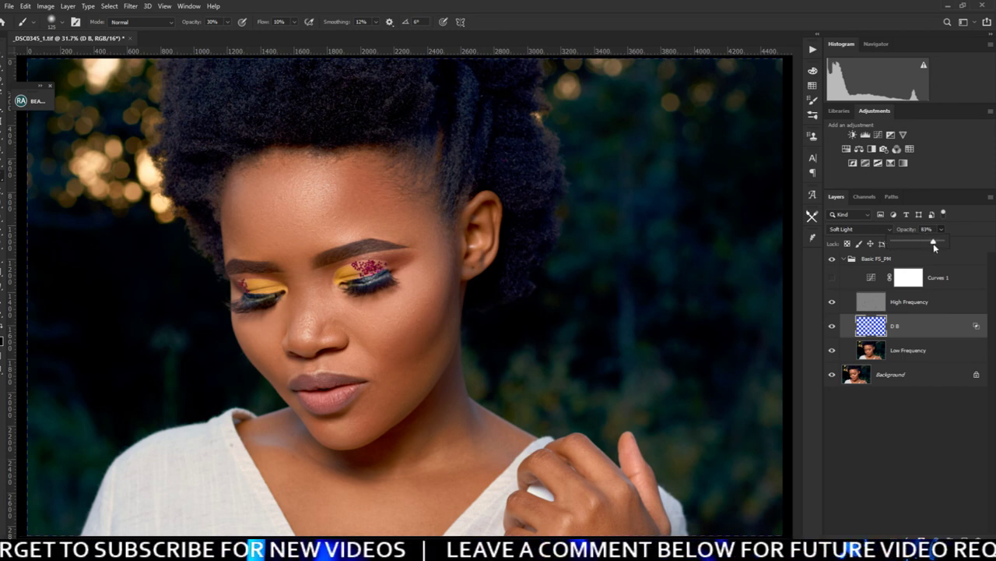
click(860, 455)
click(847, 414)
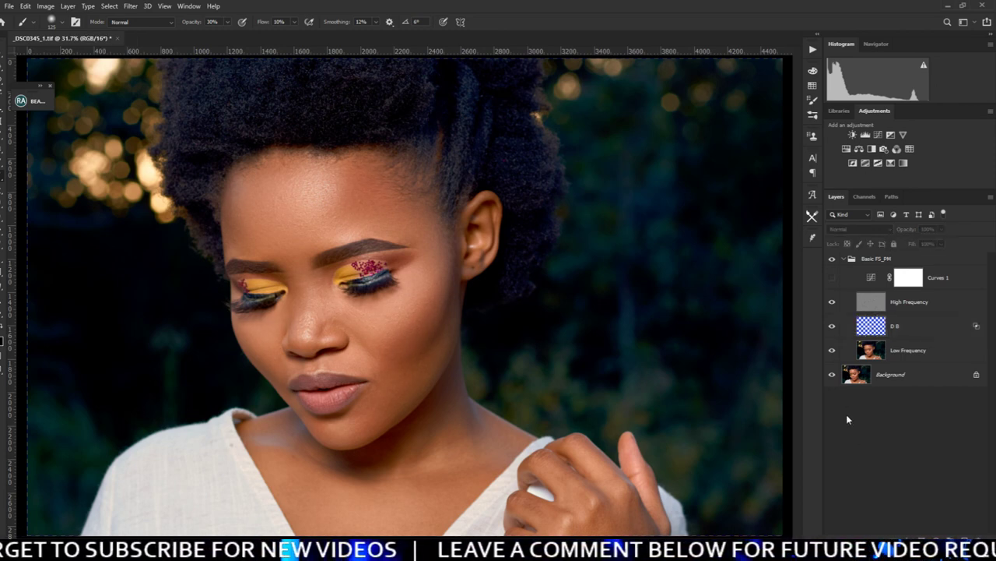
key(ctrl+minus)
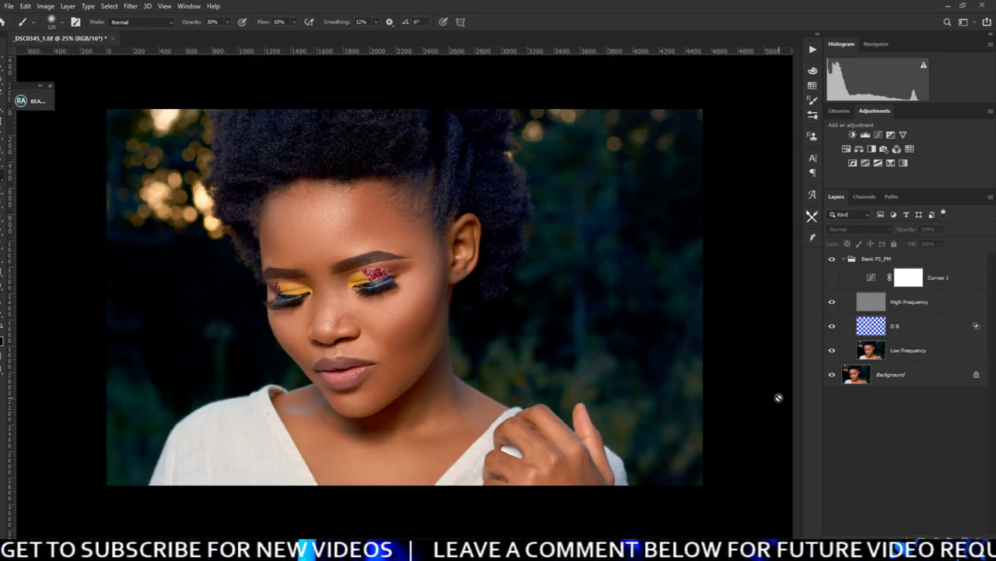
Toggle the Basic FS_PM group off and on to compare the retouch before and after
click(833, 260)
click(833, 260)
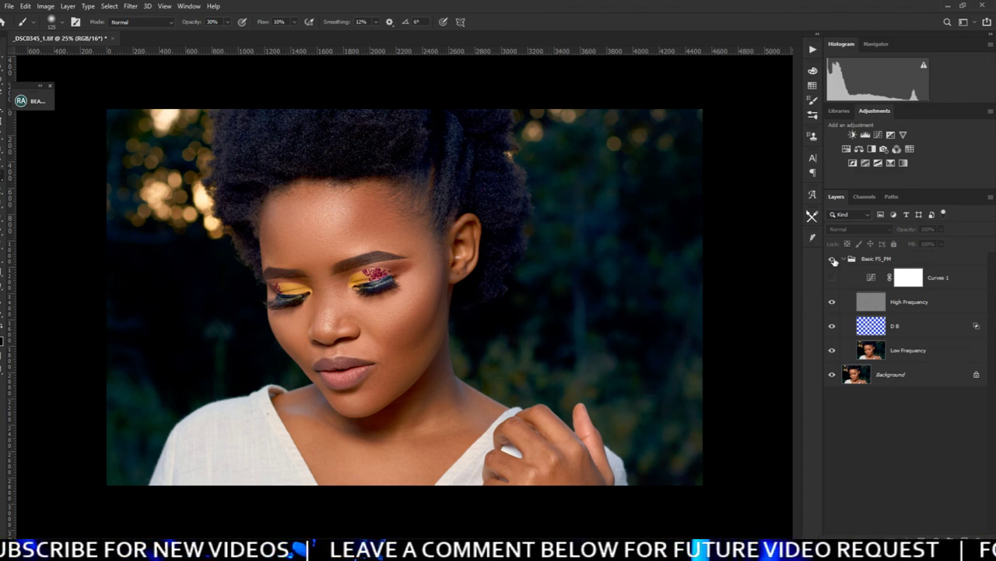
click(833, 260)
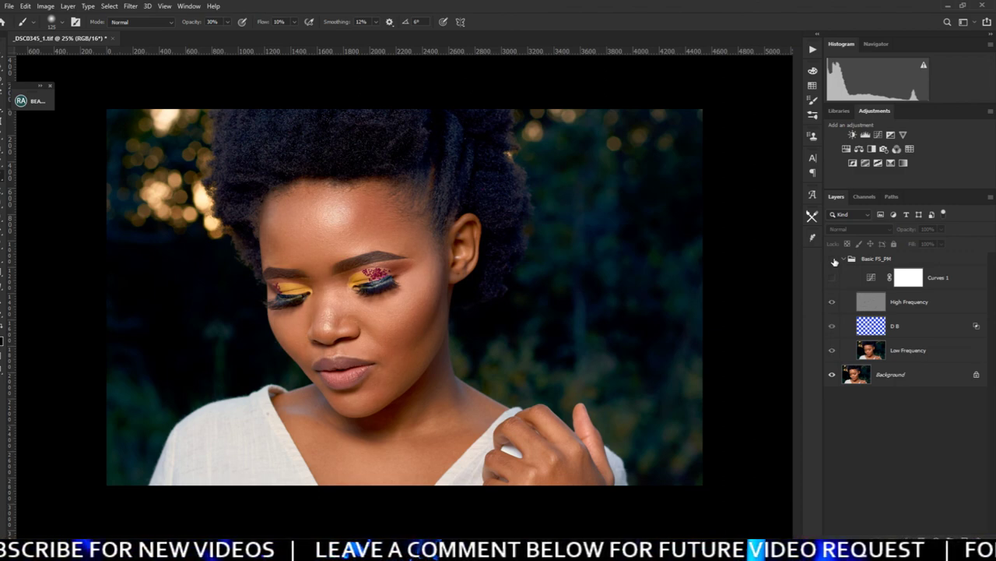
click(833, 259)
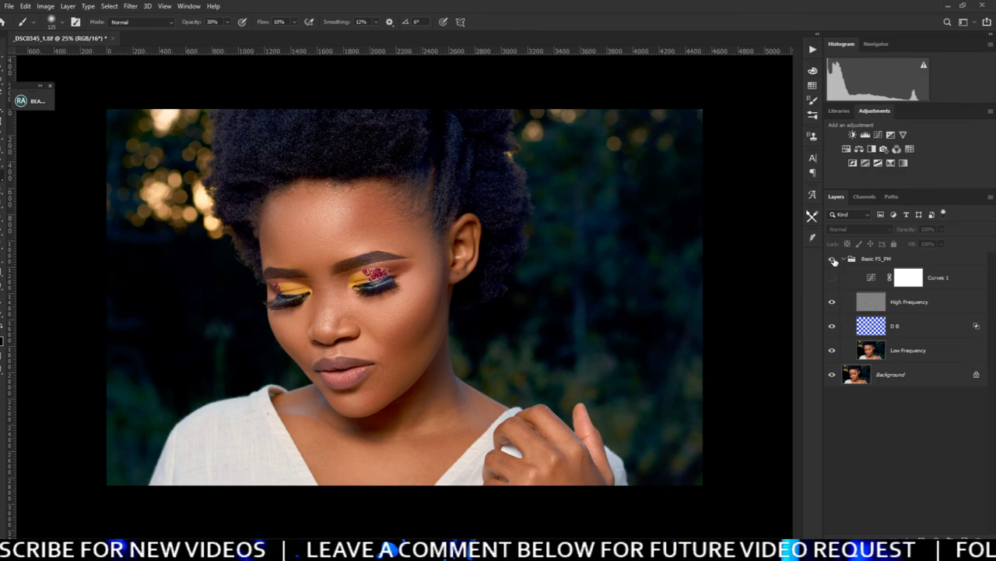